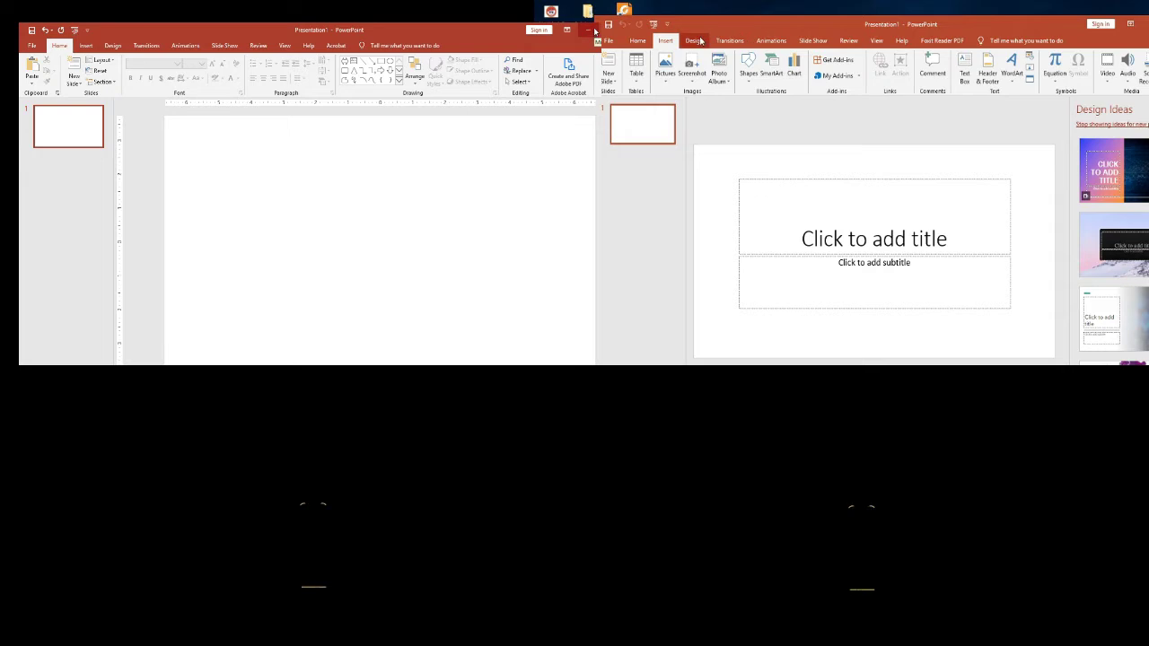
# Compare the design, transition, animation, slide show and review commands of PowerPoint 2016 with the insert and transition commands of PowerPoint 2019.
pyautogui.click(696, 43)
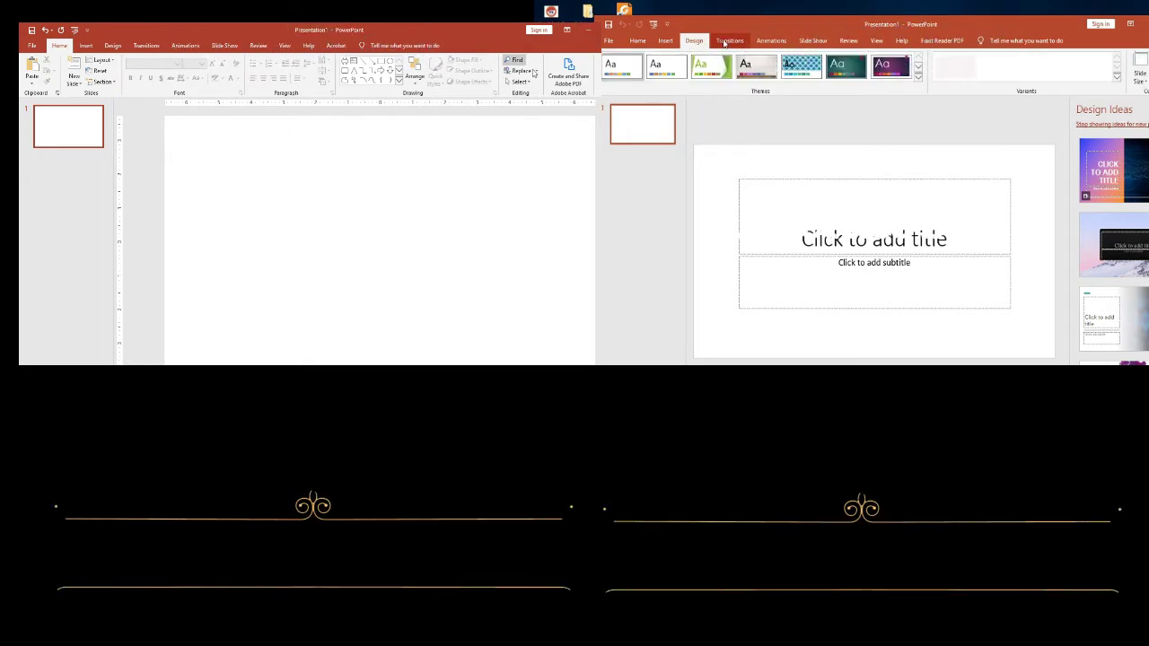
pyautogui.click(730, 40)
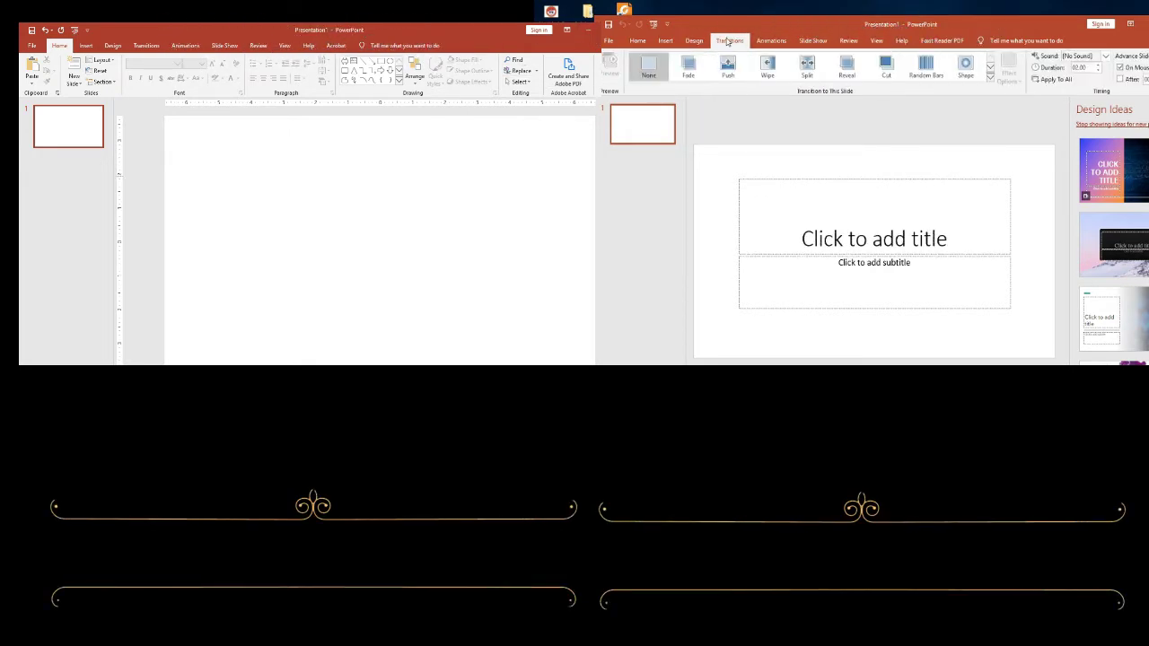
pyautogui.click(990, 79)
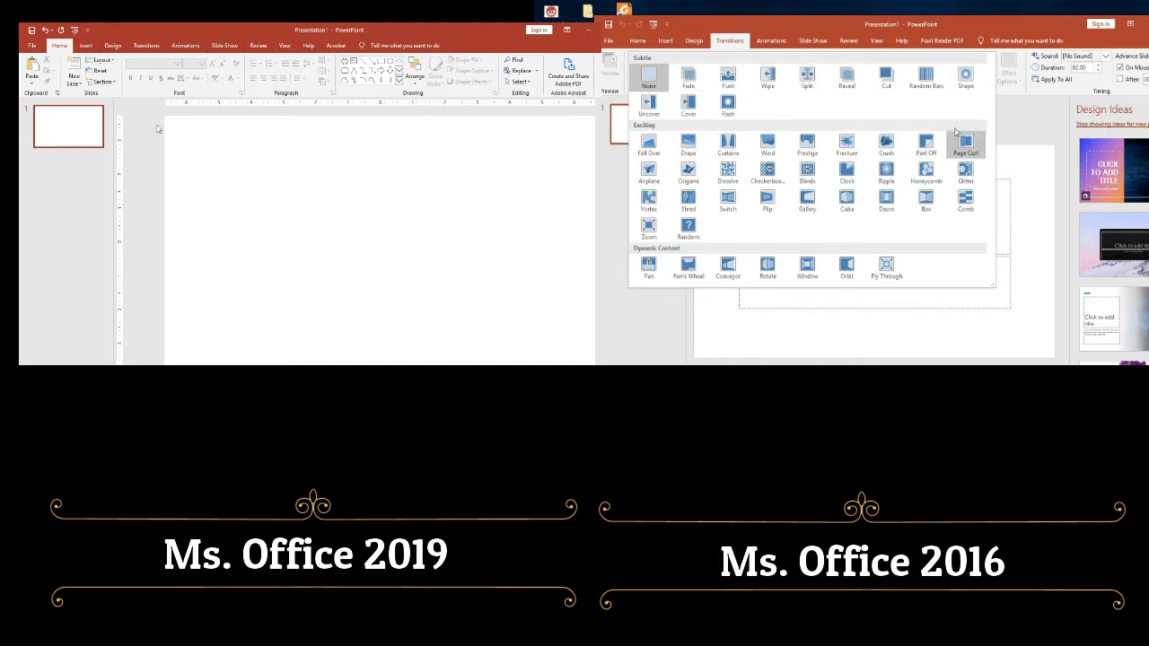
pyautogui.click(772, 43)
pyautogui.click(86, 45)
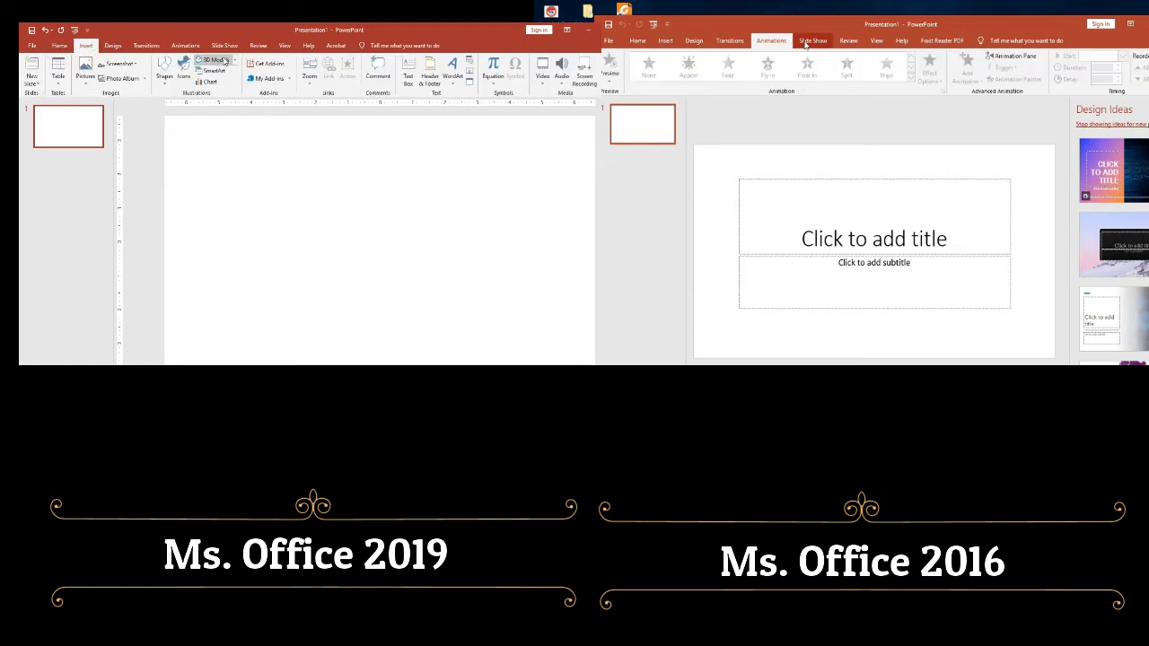
pyautogui.click(806, 42)
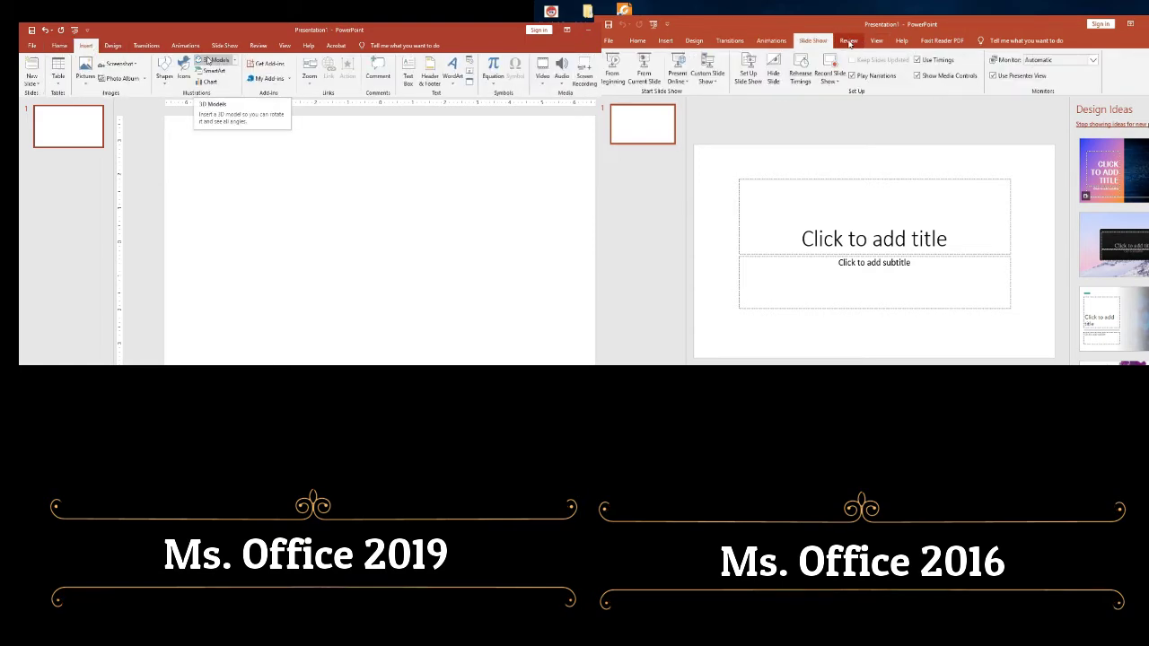
pyautogui.click(849, 42)
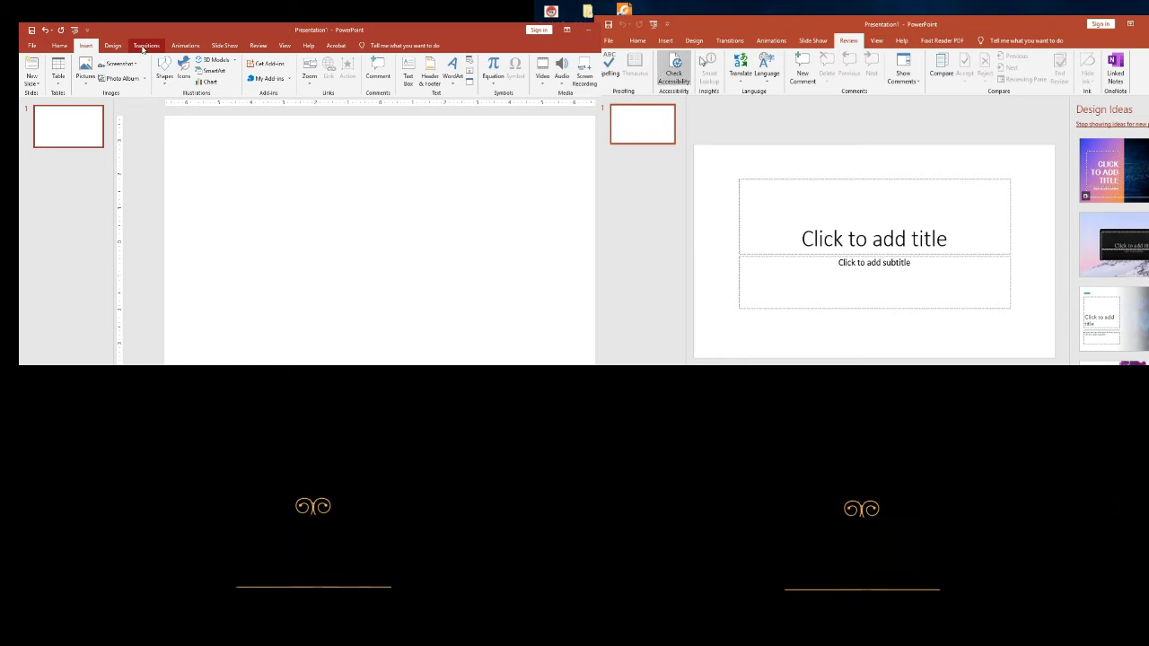
pyautogui.click(144, 46)
pyautogui.click(874, 42)
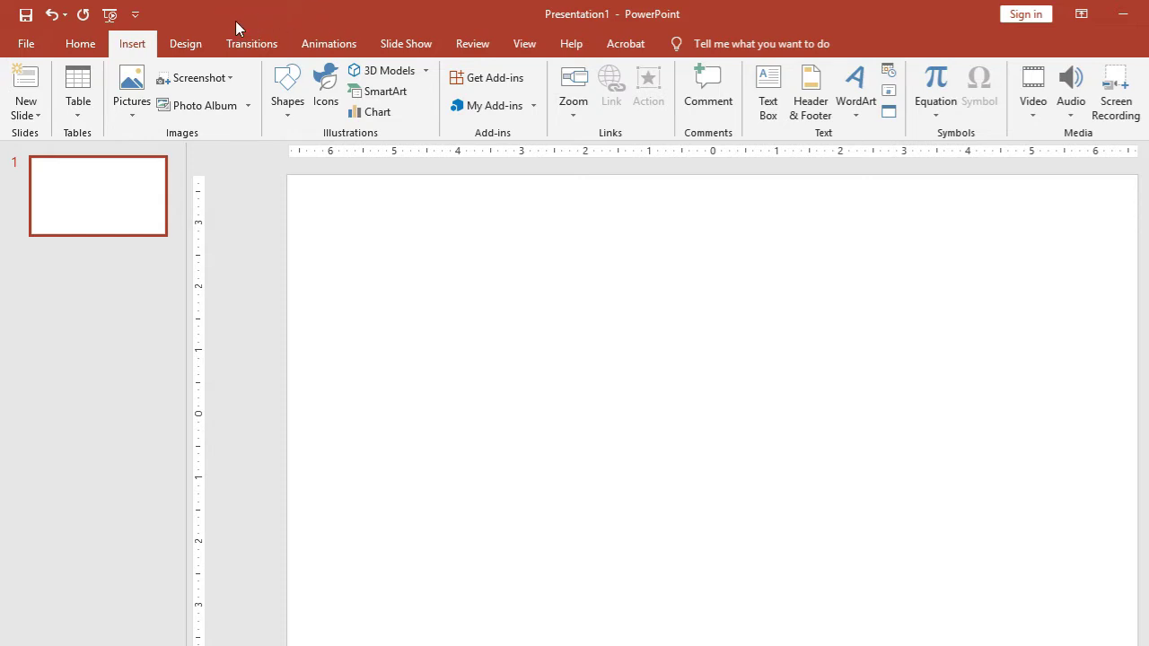
# Review the theme, transition and basic editing commands available in PowerPoint 2019.
pyautogui.click(191, 51)
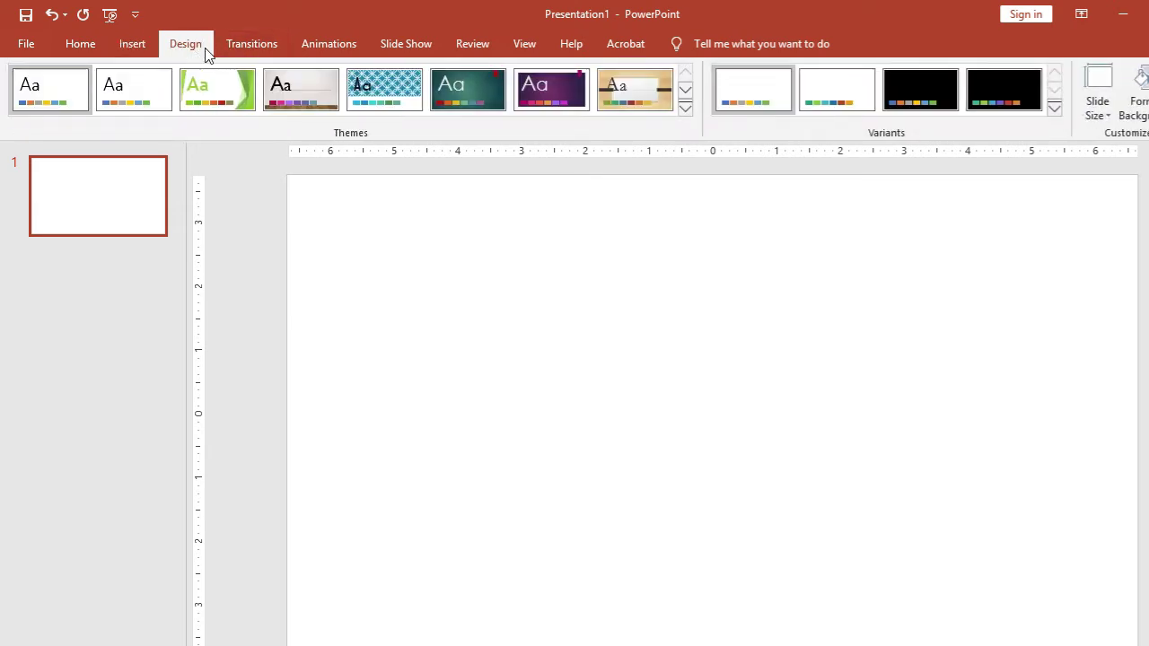
pyautogui.click(235, 51)
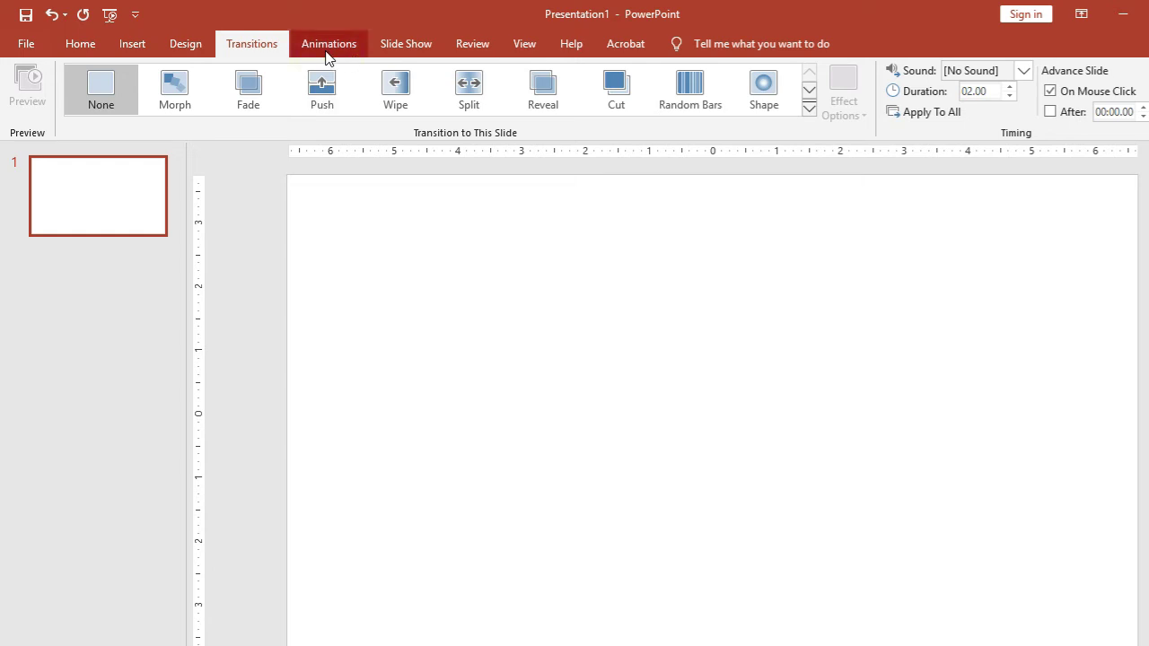
pyautogui.click(80, 44)
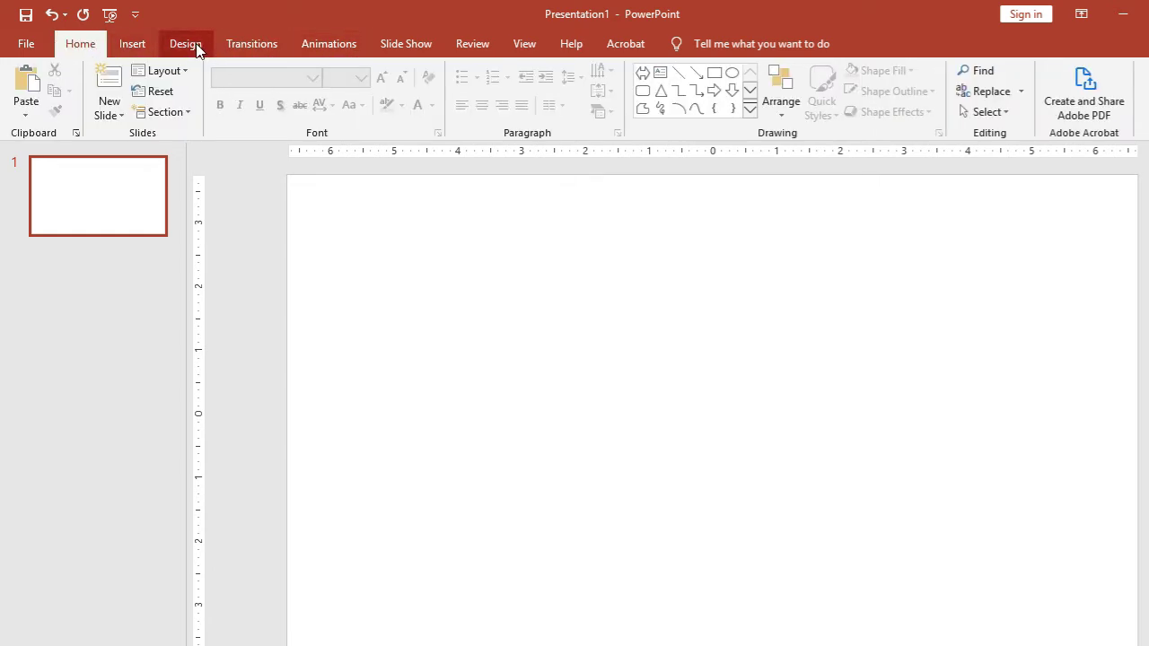
# Open the Online 3D Models library for insertion and look over its categories.
pyautogui.click(132, 44)
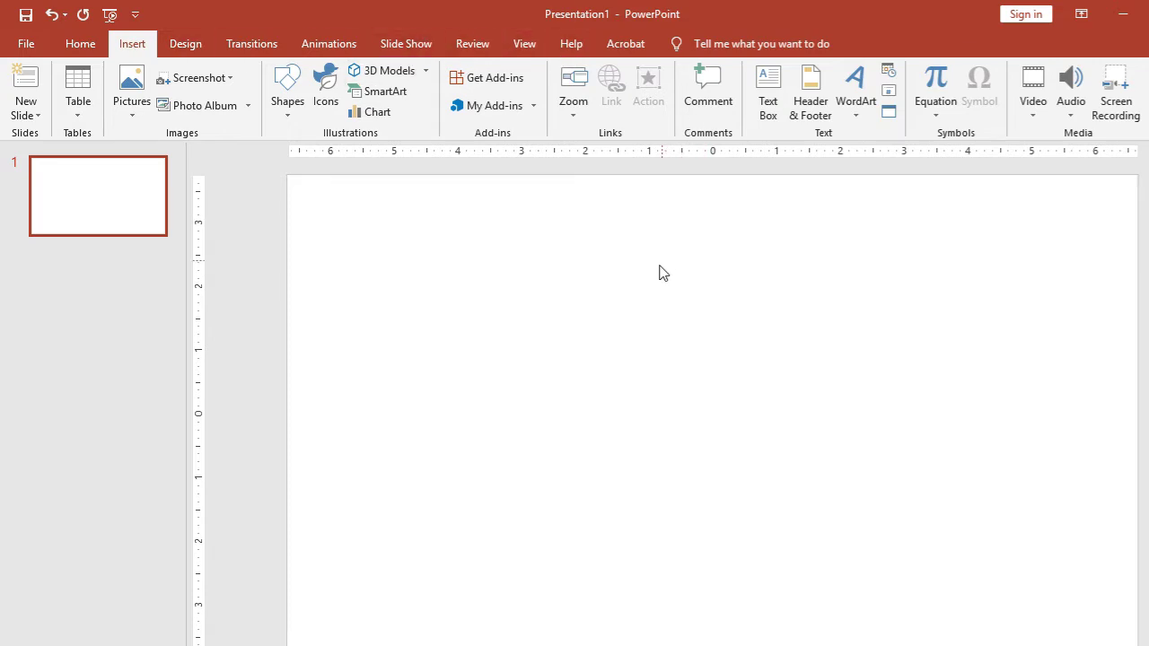
pyautogui.click(400, 71)
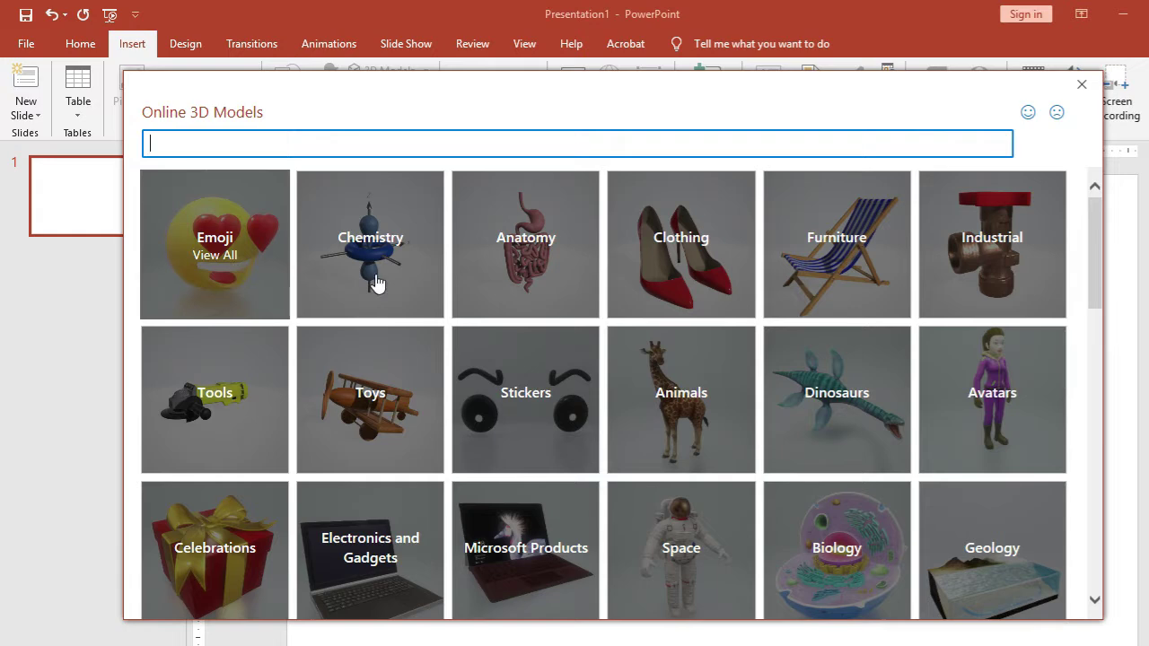
pyautogui.scroll(-1, 918, 331)
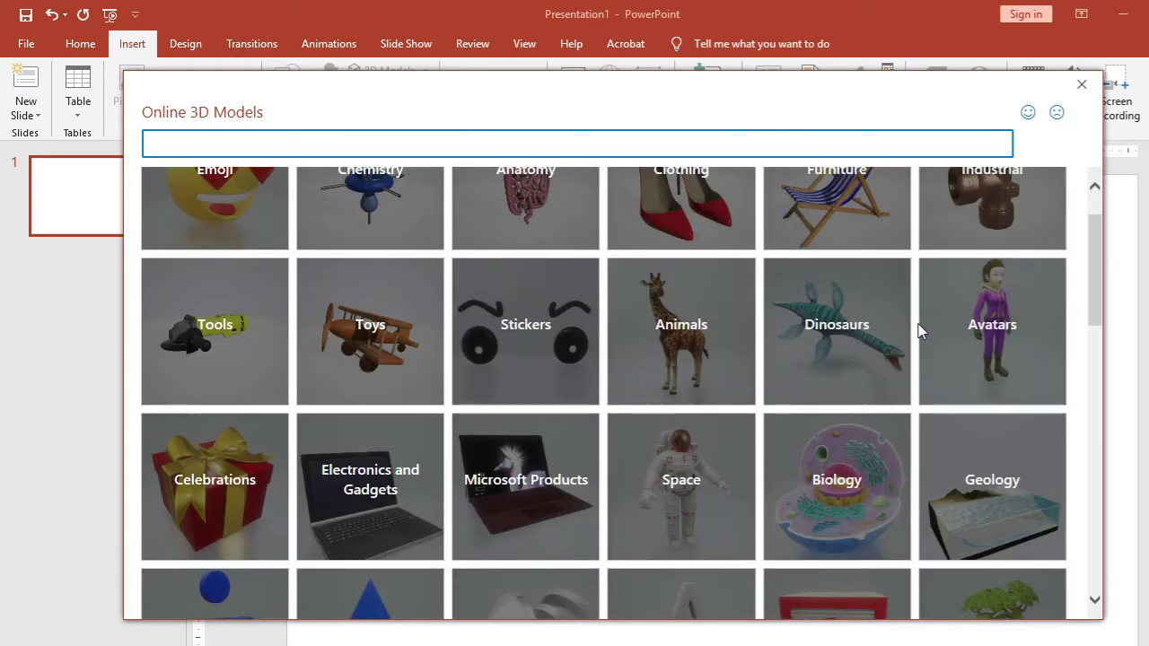
pyautogui.scroll(1, 266, 397)
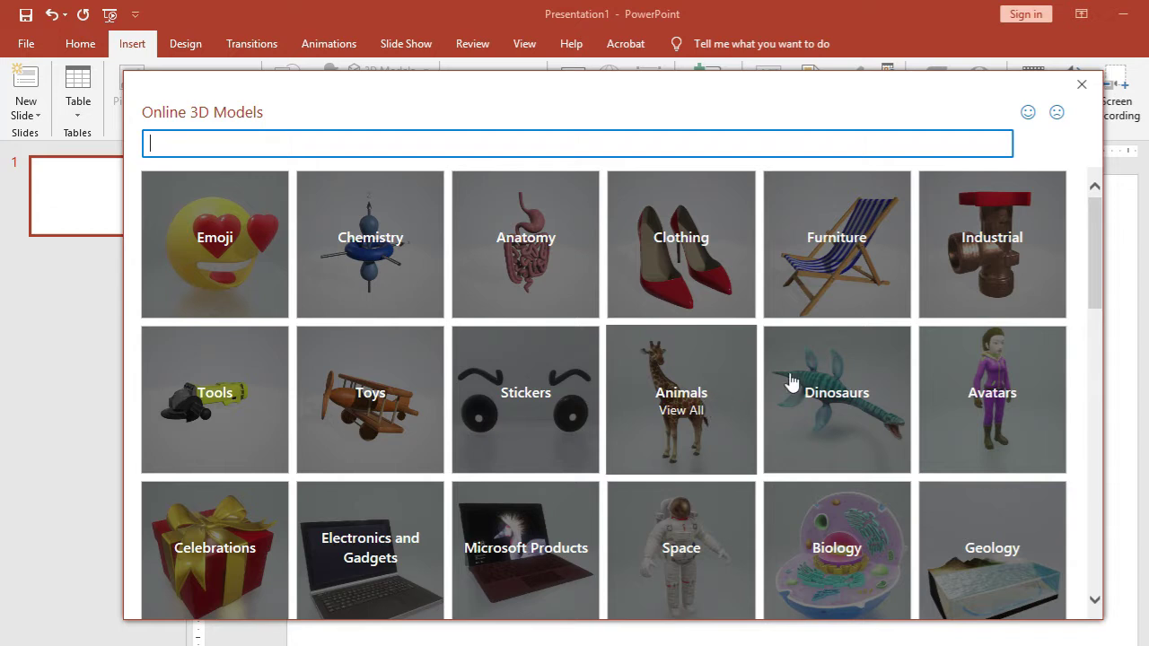
# Look through the 3D models in the Animals category, then return to the category overview.
pyautogui.click(704, 394)
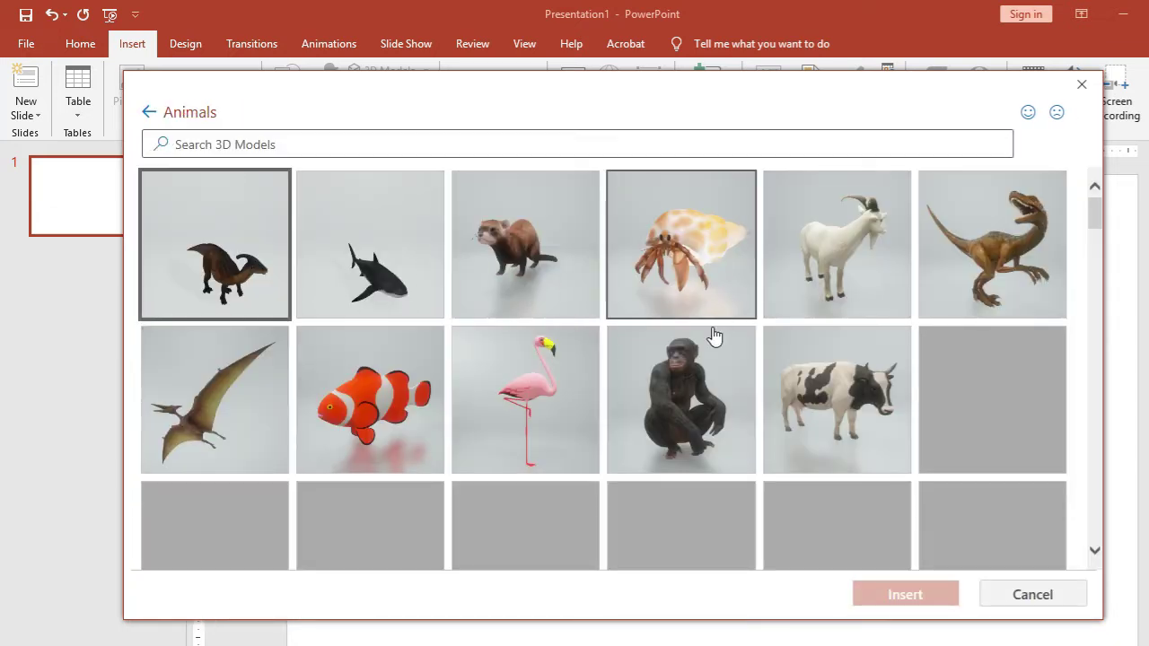
pyautogui.scroll(-5, 769, 385)
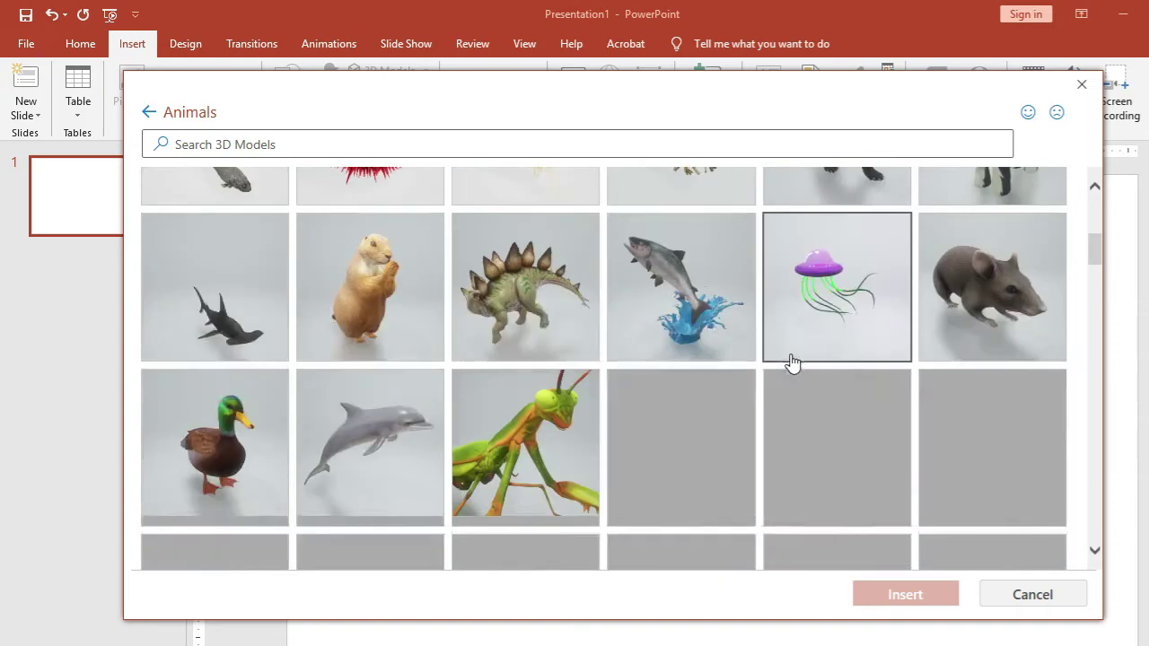
pyautogui.scroll(-5, 789, 357)
pyautogui.scroll(-2, 793, 354)
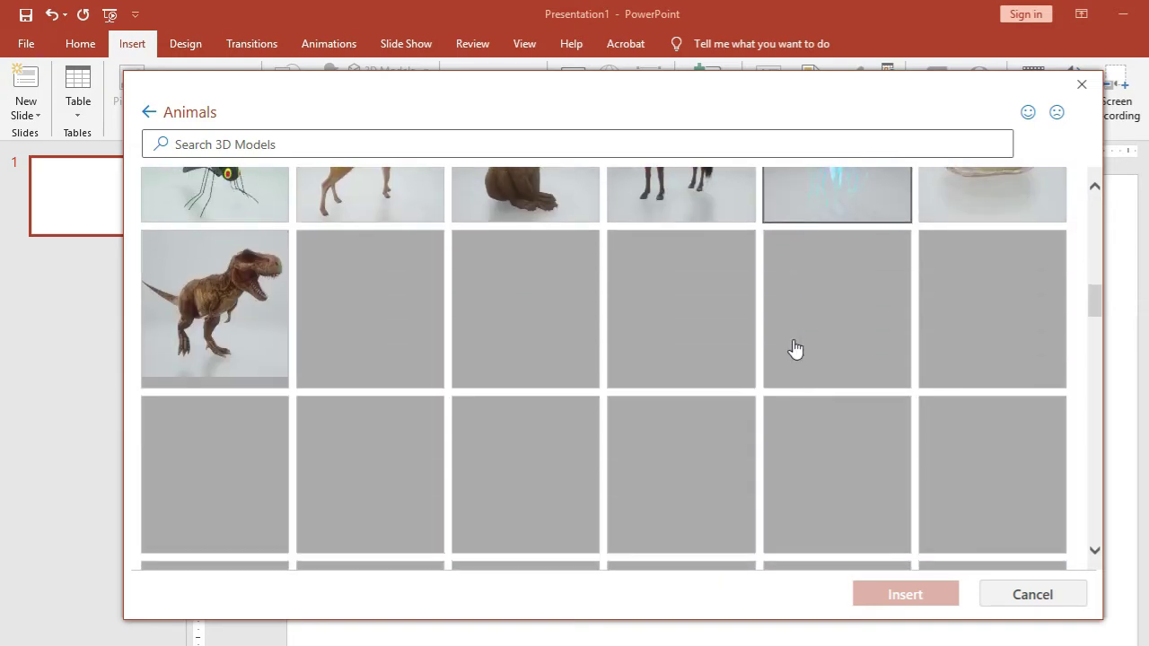
pyautogui.scroll(-5, 795, 348)
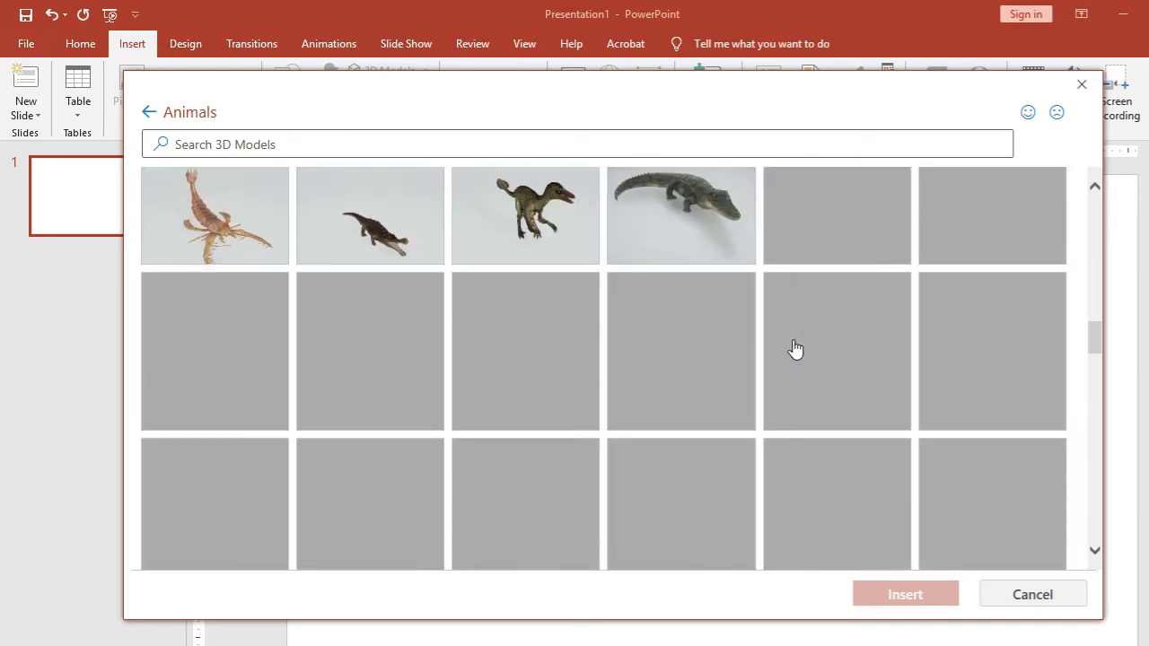
pyautogui.scroll(-3, 795, 348)
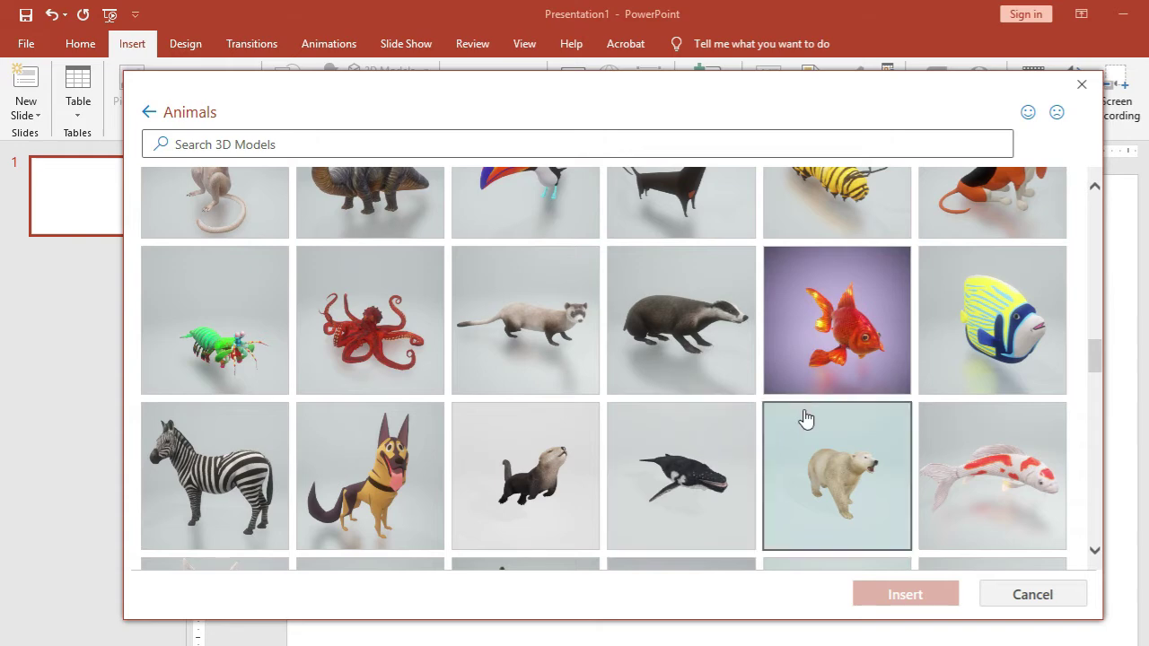
pyautogui.scroll(10, 805, 419)
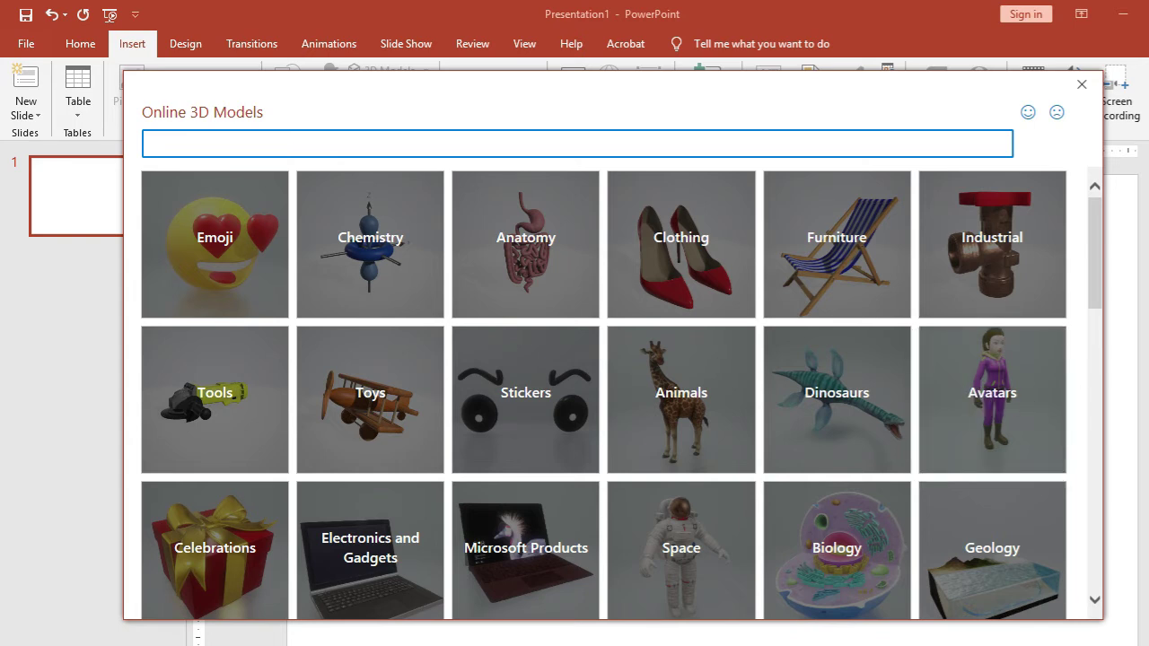
# Insert two models from the Avatars category: the woman in purple and the man in green with a backpack.
pyautogui.click(1002, 409)
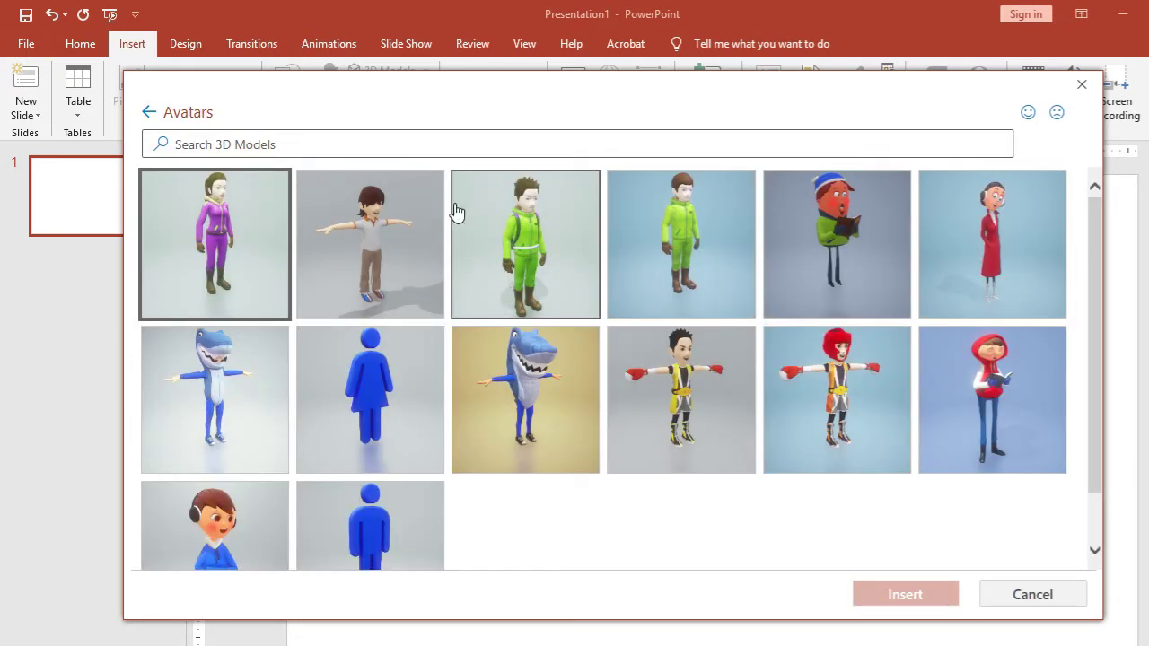
pyautogui.moveTo(460, 97); pyautogui.dragTo(480, 102)
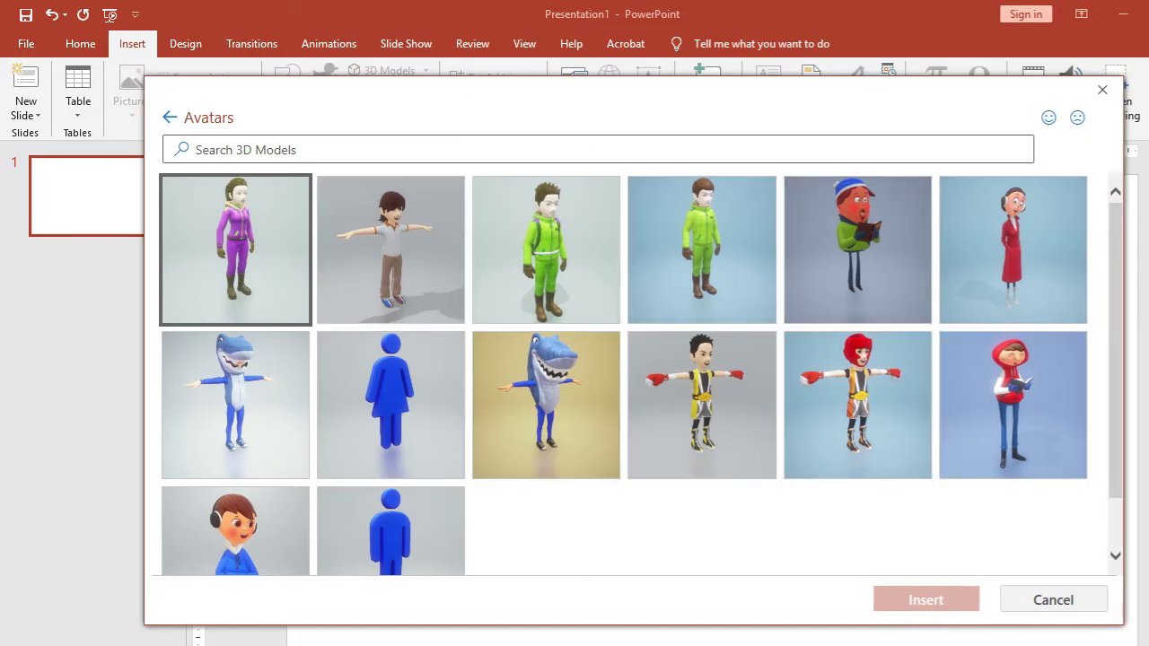
pyautogui.click(237, 249)
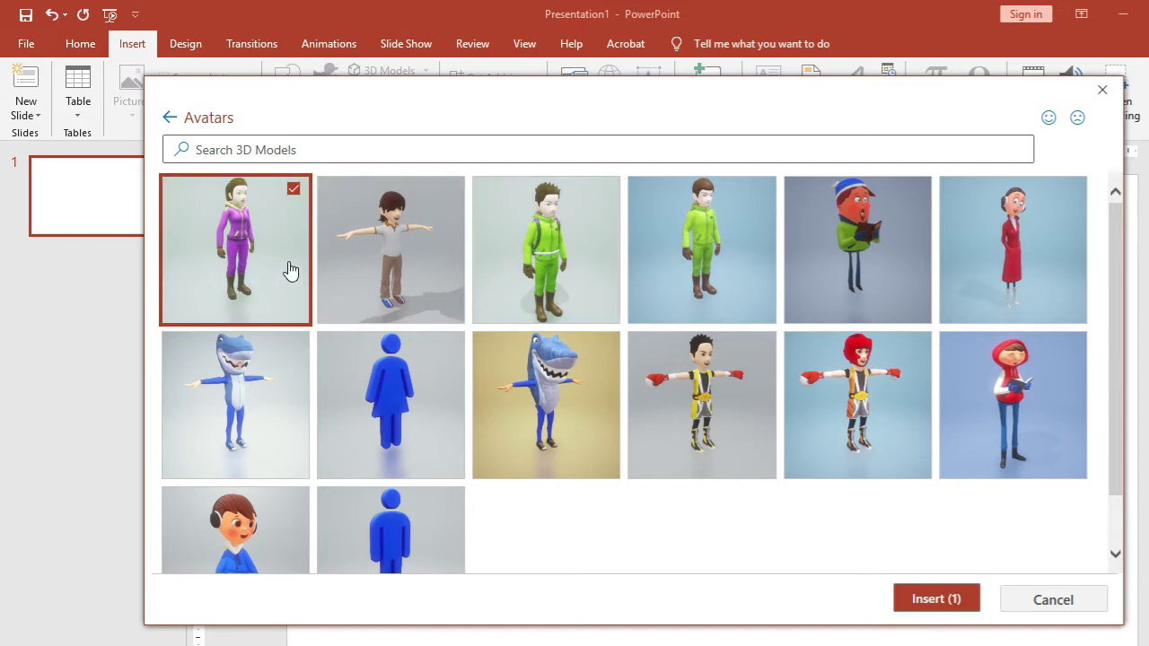
pyautogui.click(608, 231)
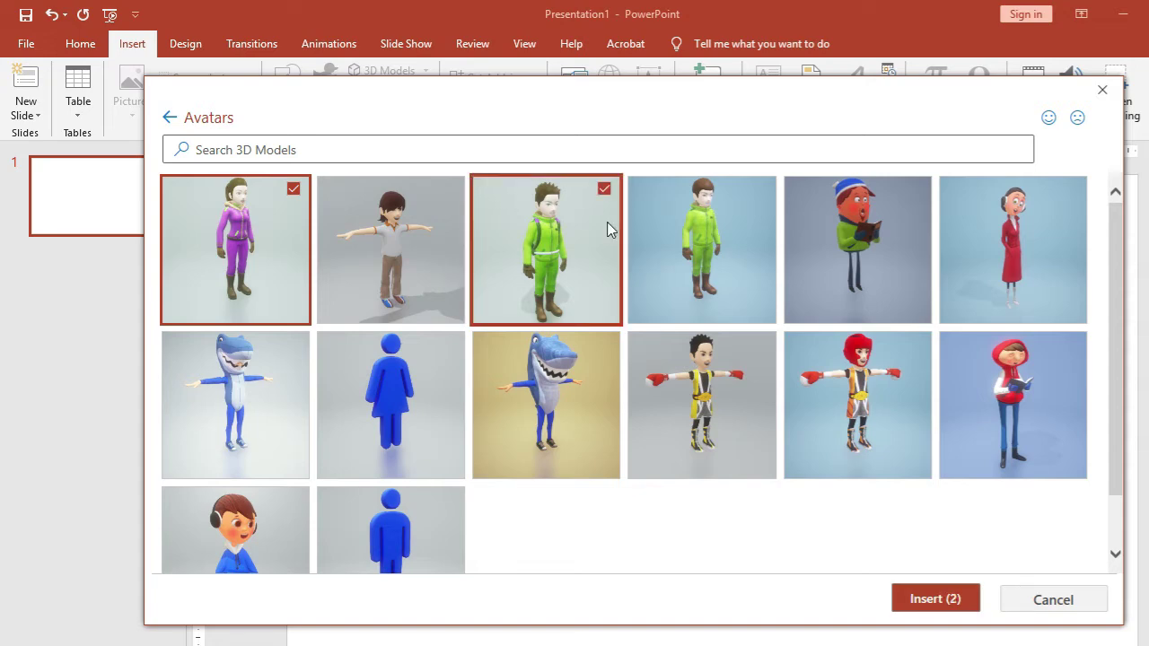
pyautogui.click(933, 599)
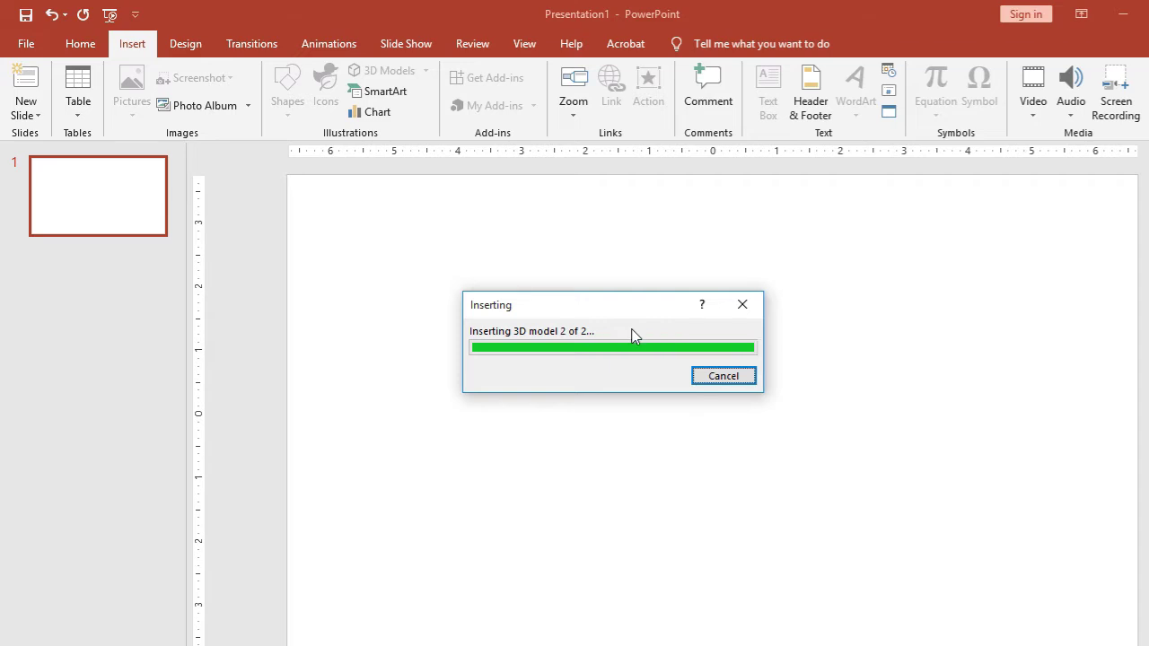
pyautogui.click(911, 368)
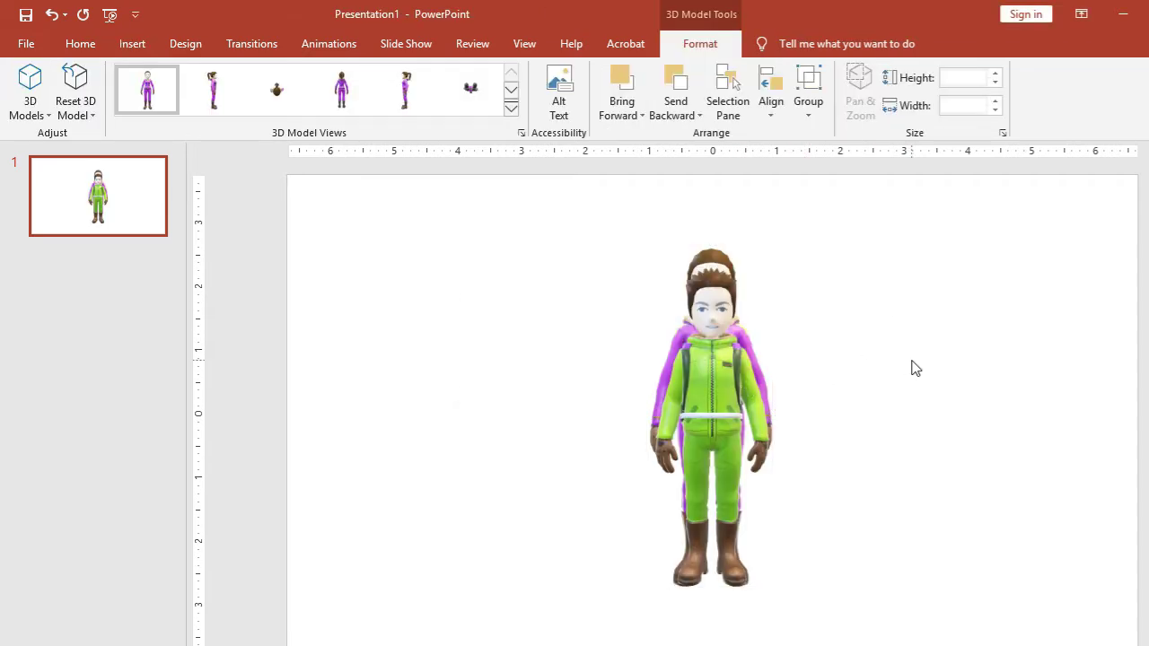
# Move the green avatar off the purple one to the left part of the slide.
pyautogui.click(710, 341)
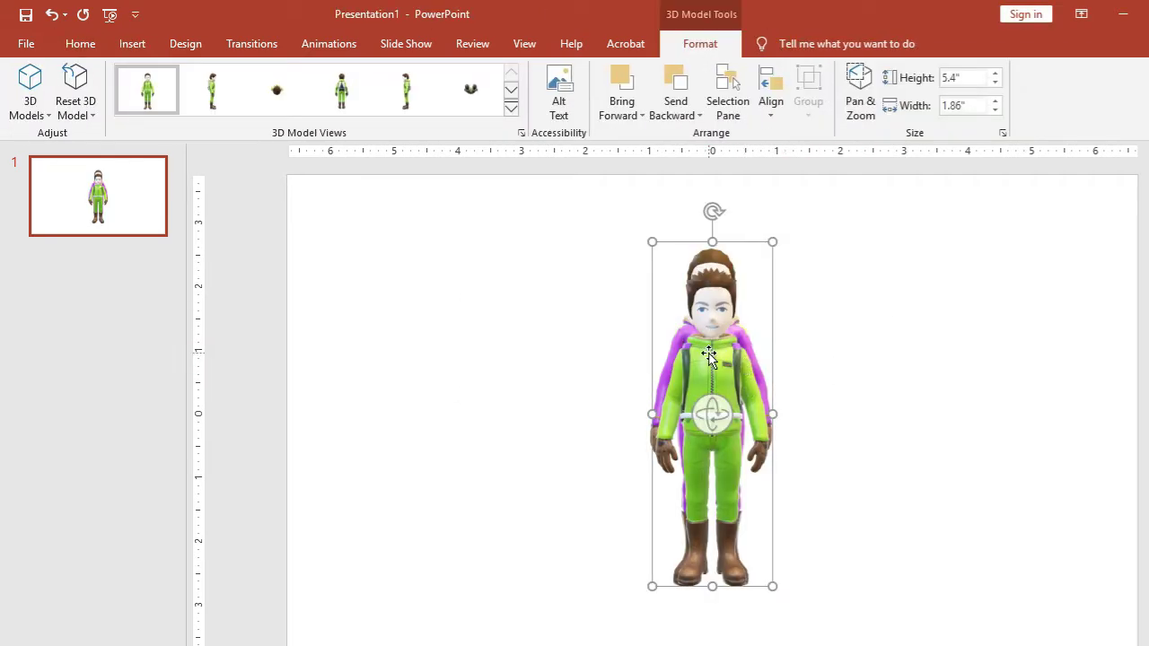
pyautogui.moveTo(709, 356); pyautogui.dragTo(484, 350)
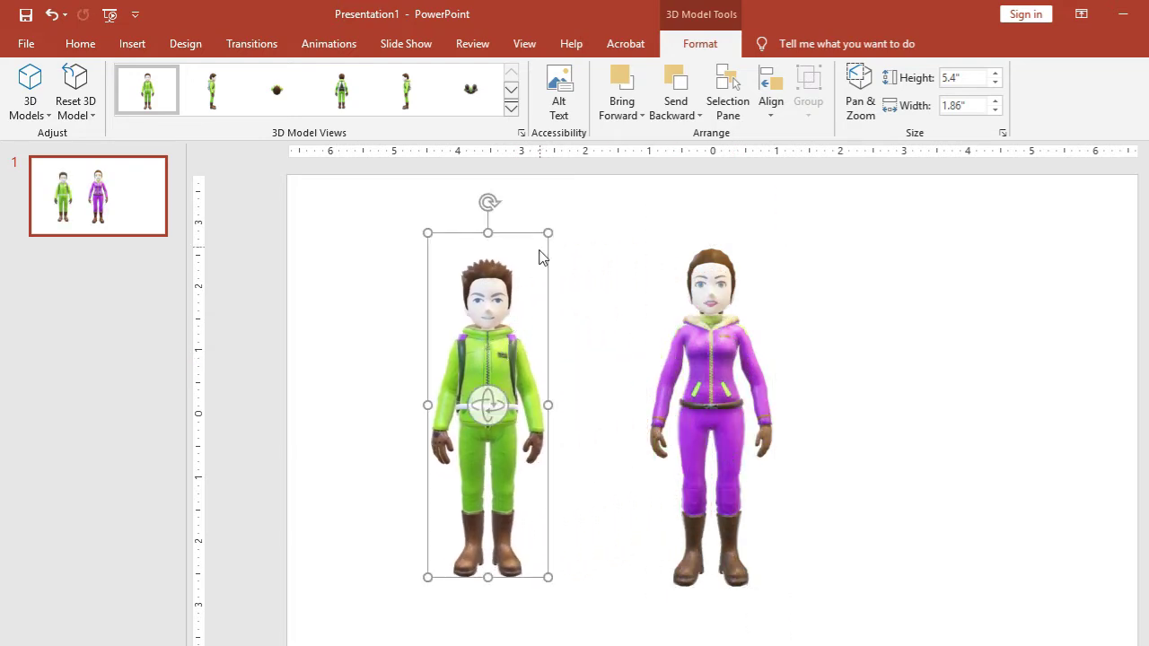
pyautogui.moveTo(484, 399)
pyautogui.mouseDown()
pyautogui.moveTo(673, 392)
pyautogui.moveTo(485, 398)
pyautogui.mouseUp()
# Enlarge the purple avatar to about 6.44" high and shift it toward the right side of the slide.
pyautogui.click(736, 384)
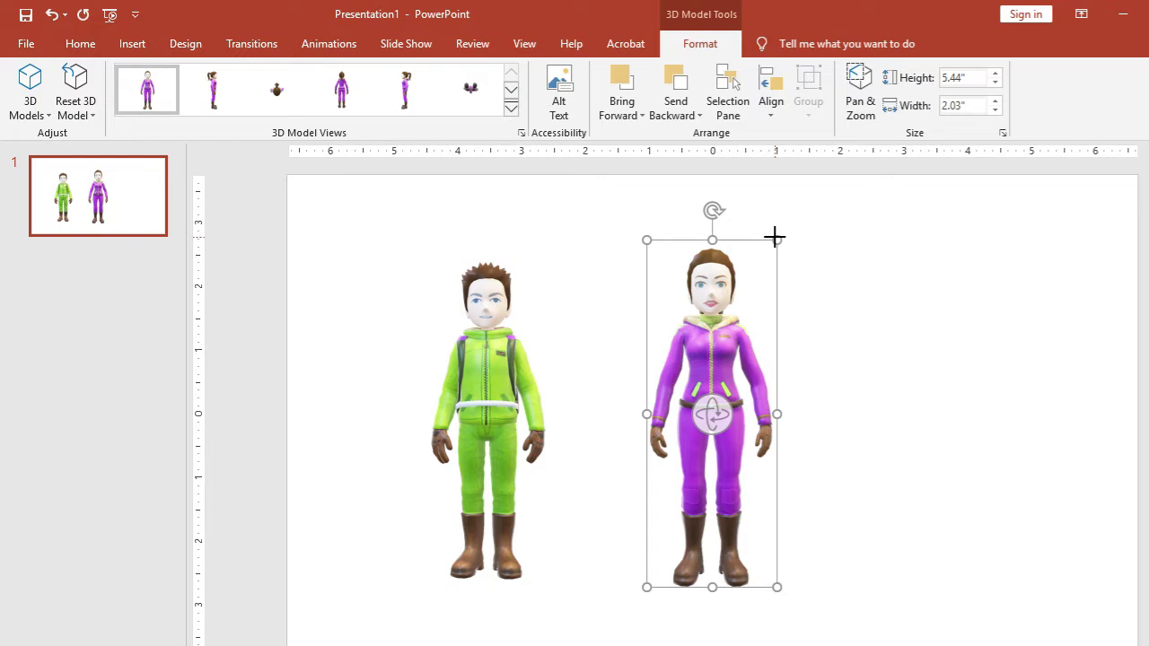
pyautogui.moveTo(774, 237); pyautogui.dragTo(801, 177)
pyautogui.moveTo(792, 230); pyautogui.dragTo(844, 325)
# Shrink the green avatar to about 5.32" high and move it slightly down and left.
pyautogui.click(539, 254)
pyautogui.moveTo(547, 229); pyautogui.dragTo(543, 241)
pyautogui.moveTo(498, 326); pyautogui.dragTo(484, 350)
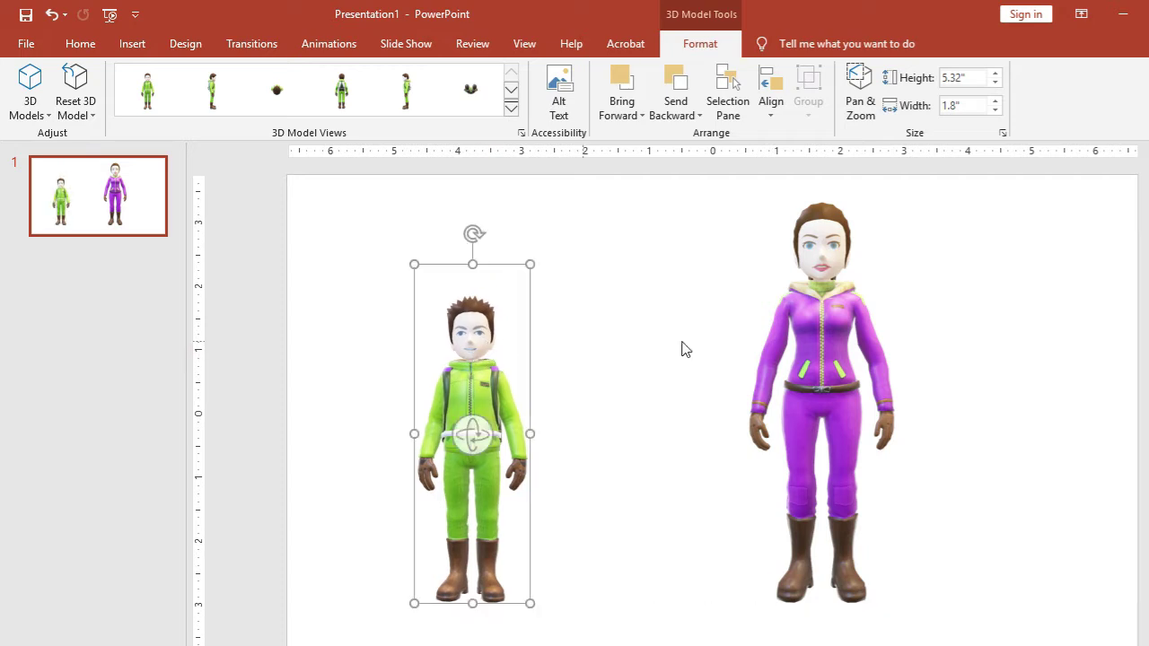
pyautogui.click(530, 266)
pyautogui.click(638, 297)
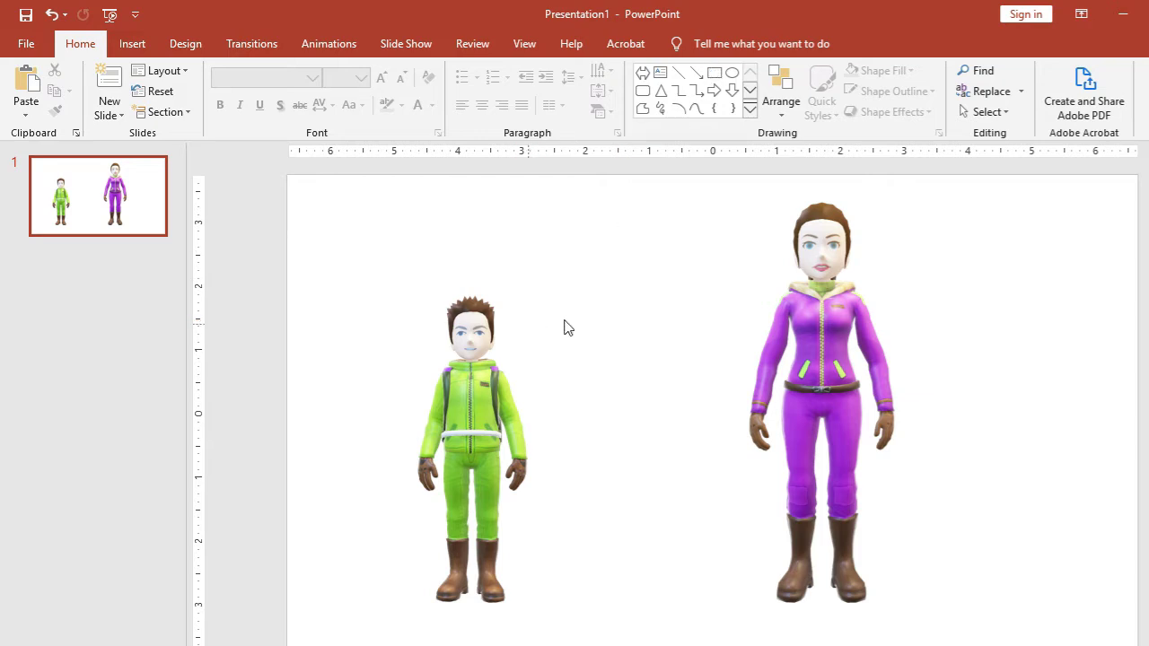
# Enlarge the green avatar and move it right so it stands directly beside the purple avatar.
pyautogui.click(483, 386)
pyautogui.moveTo(529, 266); pyautogui.dragTo(561, 247)
pyautogui.moveTo(485, 325); pyautogui.dragTo(715, 302)
# Shrink the purple avatar to about 5.61" high and place it just to the right of the green avatar.
pyautogui.click(878, 257)
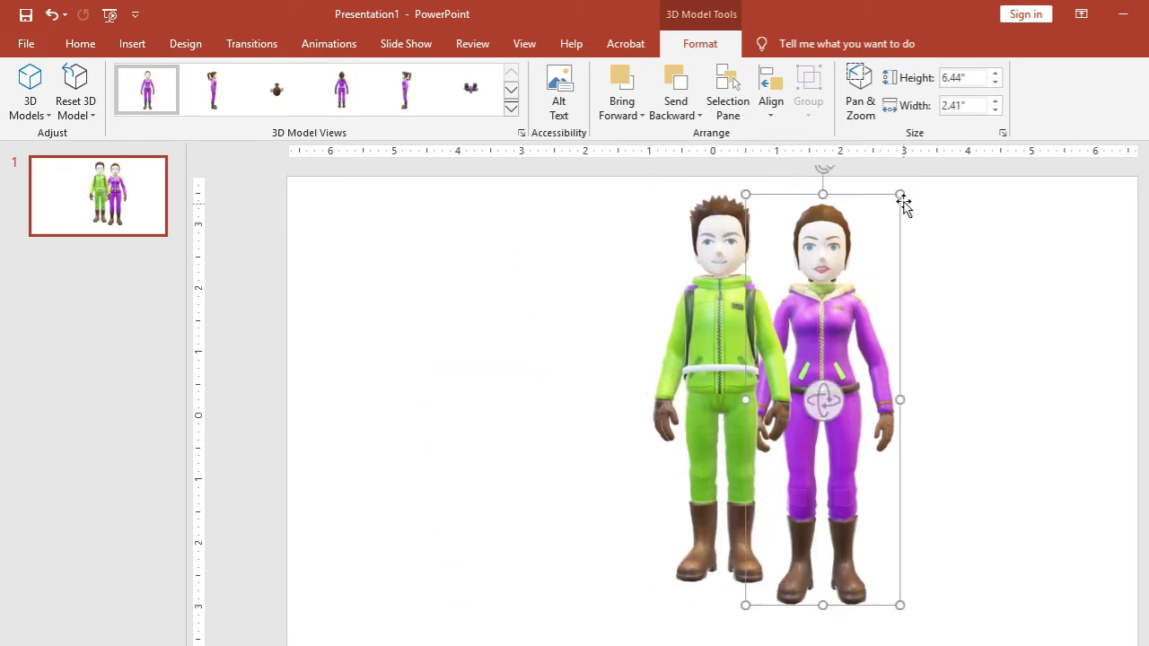
pyautogui.moveTo(900, 195); pyautogui.dragTo(855, 271)
pyautogui.click(855, 271)
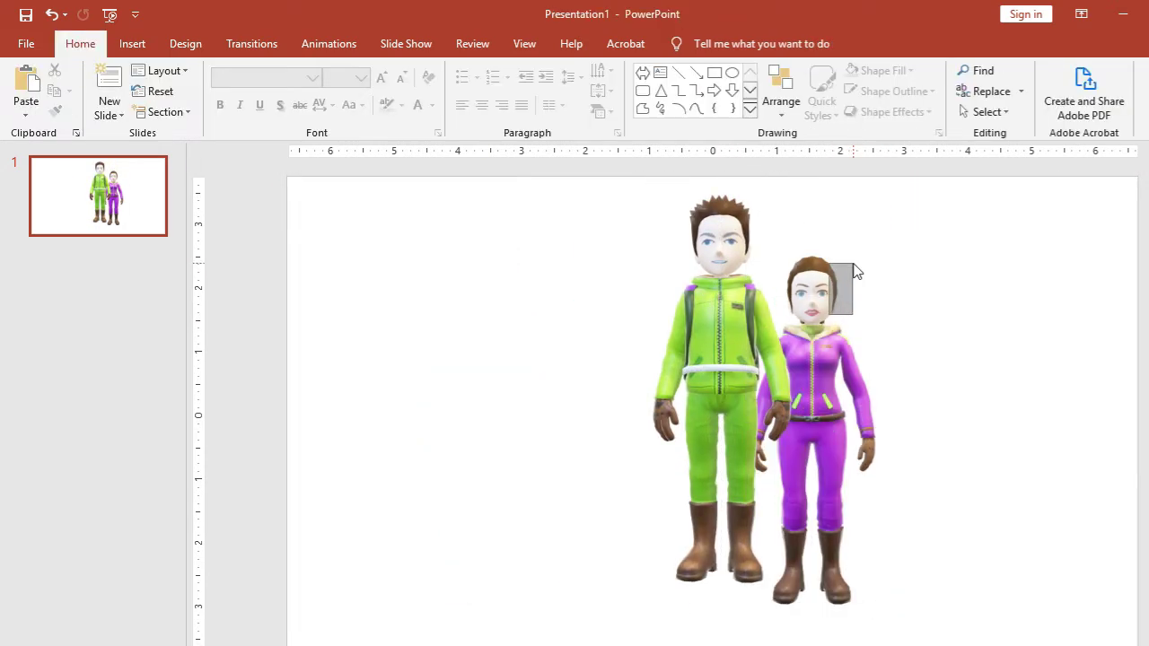
pyautogui.click(855, 271)
pyautogui.moveTo(829, 376); pyautogui.dragTo(861, 321)
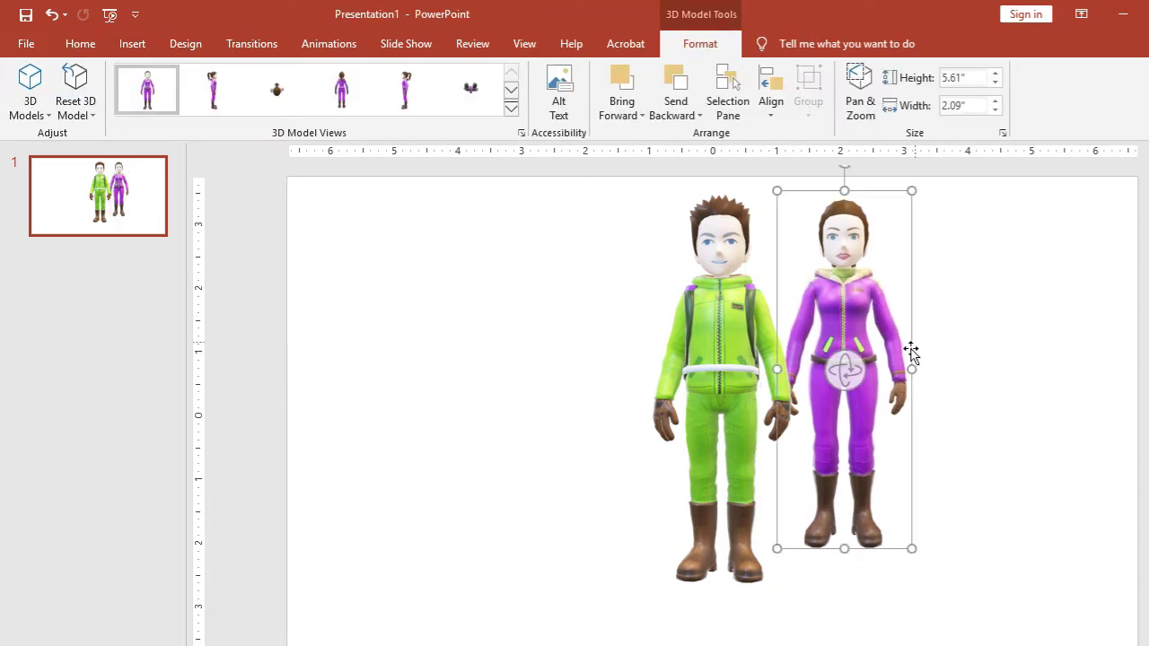
pyautogui.moveTo(868, 408); pyautogui.dragTo(918, 430)
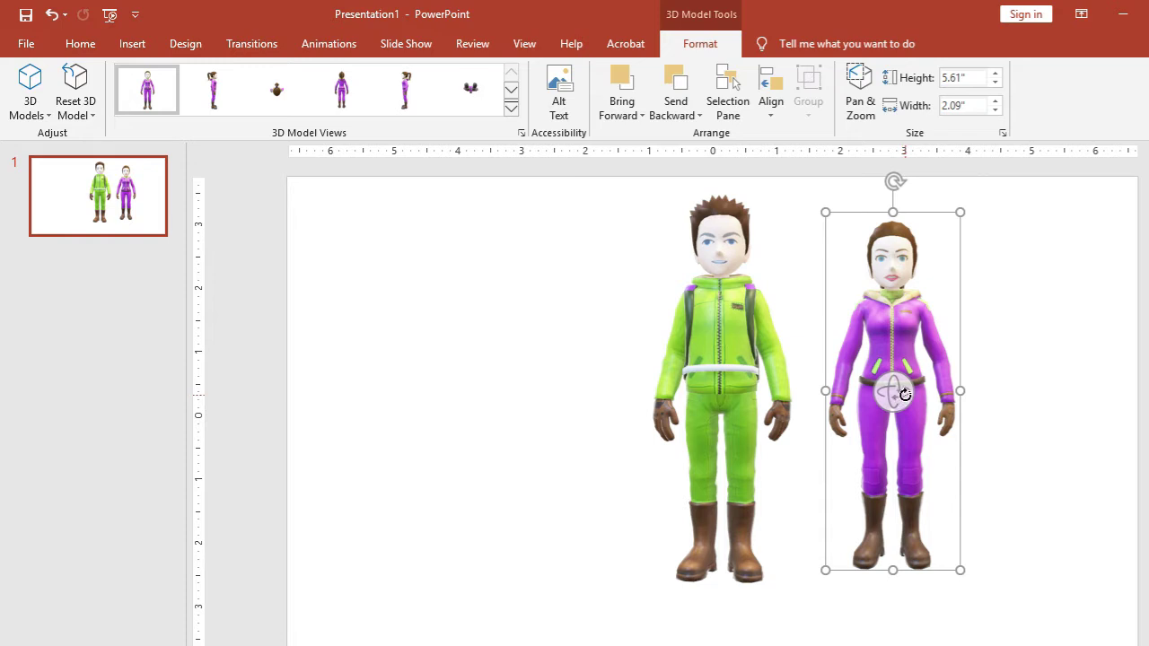
# Enlarge the purple avatar to roughly the green avatar's height and bring it closer beside the green avatar.
pyautogui.moveTo(905, 395); pyautogui.dragTo(1012, 405)
pyautogui.click(508, 281)
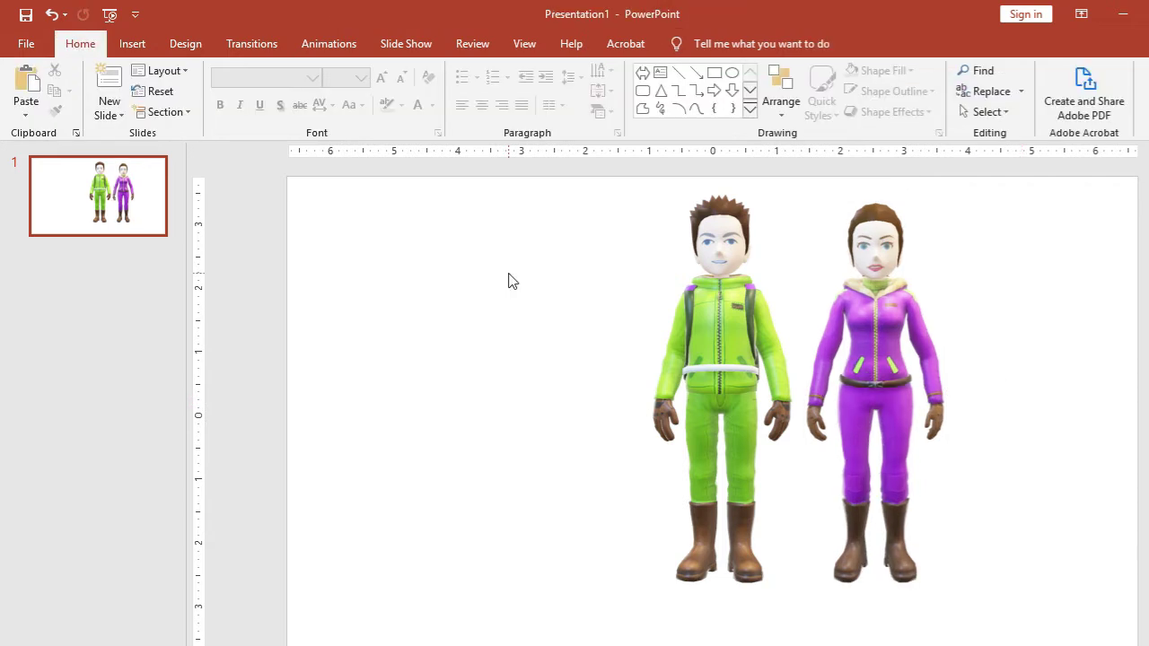
pyautogui.rightClick(508, 281)
pyautogui.click(451, 267)
# Move the green avatar left of the slide's centre and place the purple avatar close beside it at the same level.
pyautogui.moveTo(705, 285); pyautogui.dragTo(497, 312)
pyautogui.click(900, 313)
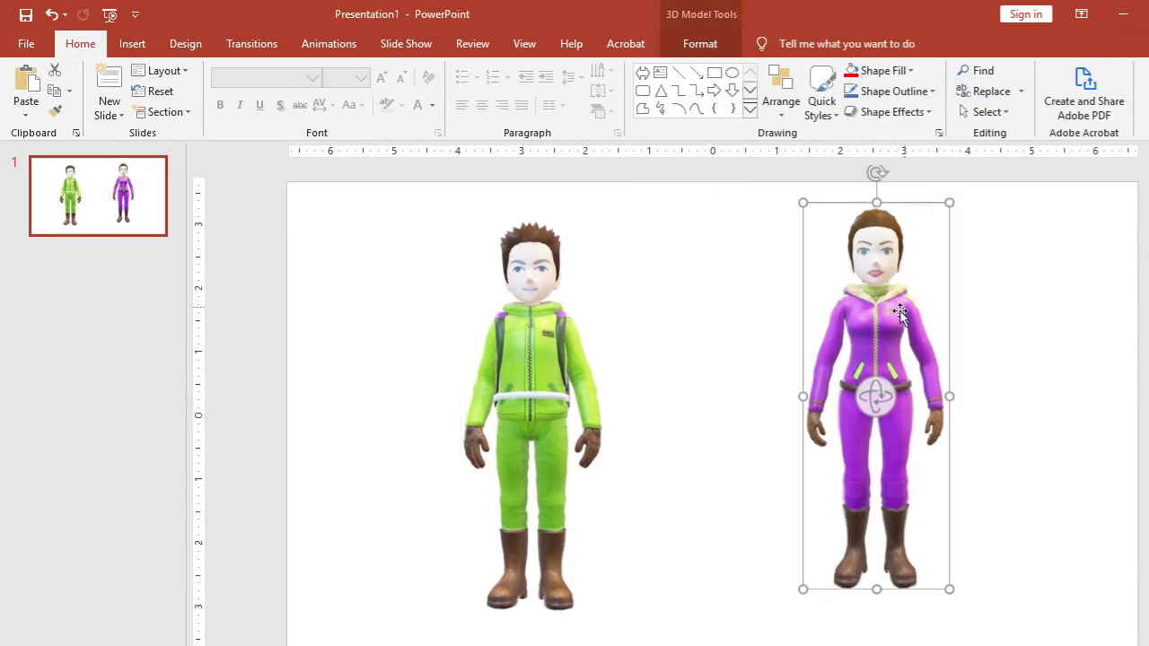
pyautogui.moveTo(900, 312); pyautogui.dragTo(732, 327)
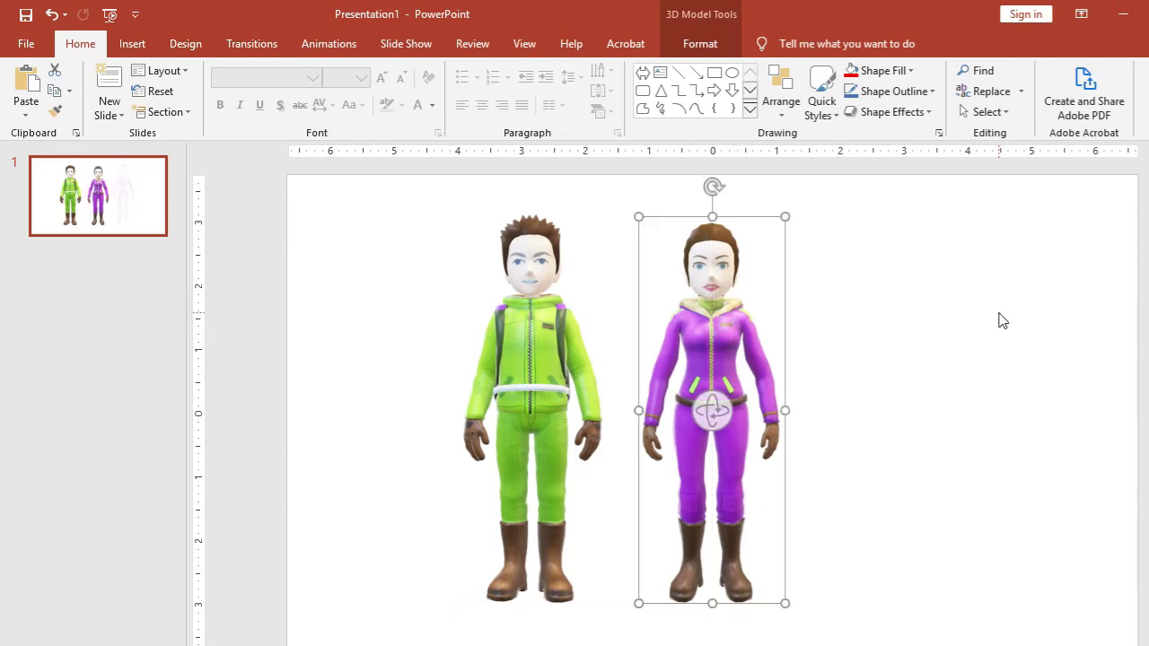
pyautogui.click(998, 319)
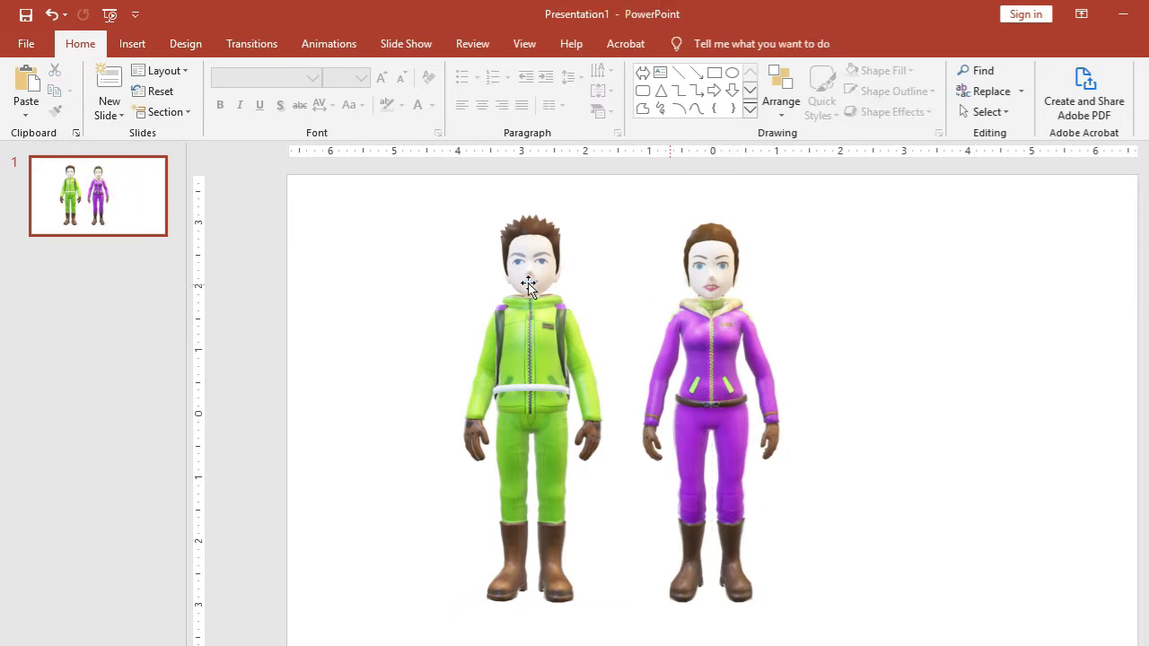
pyautogui.click(121, 225)
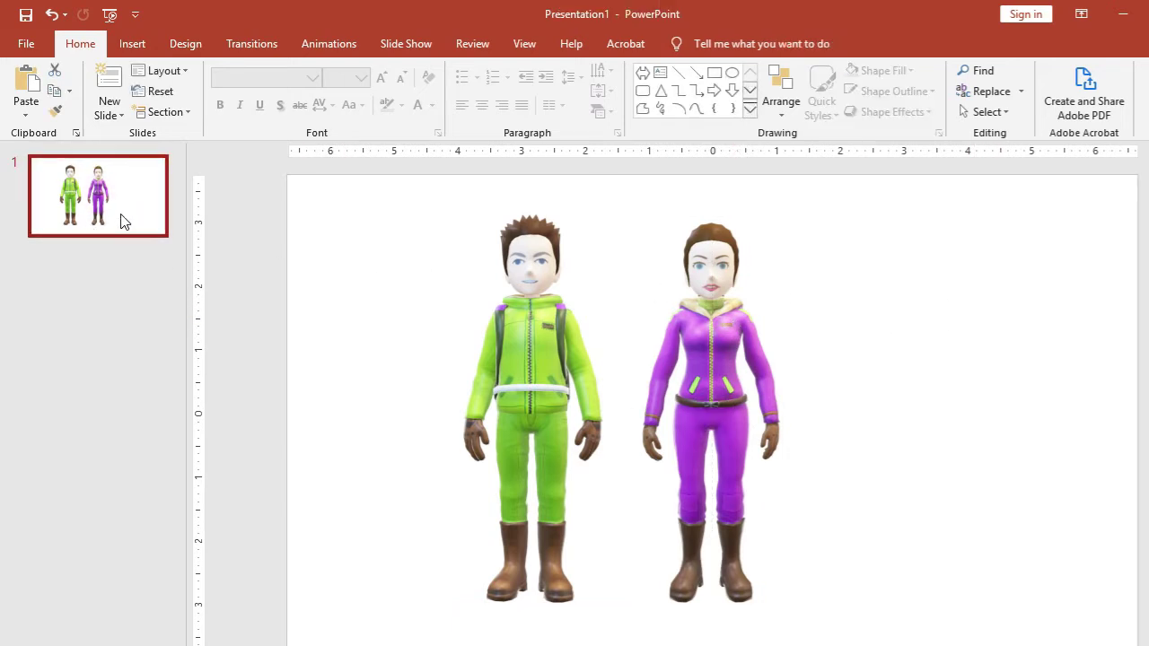
pyautogui.click(884, 332)
pyautogui.click(103, 314)
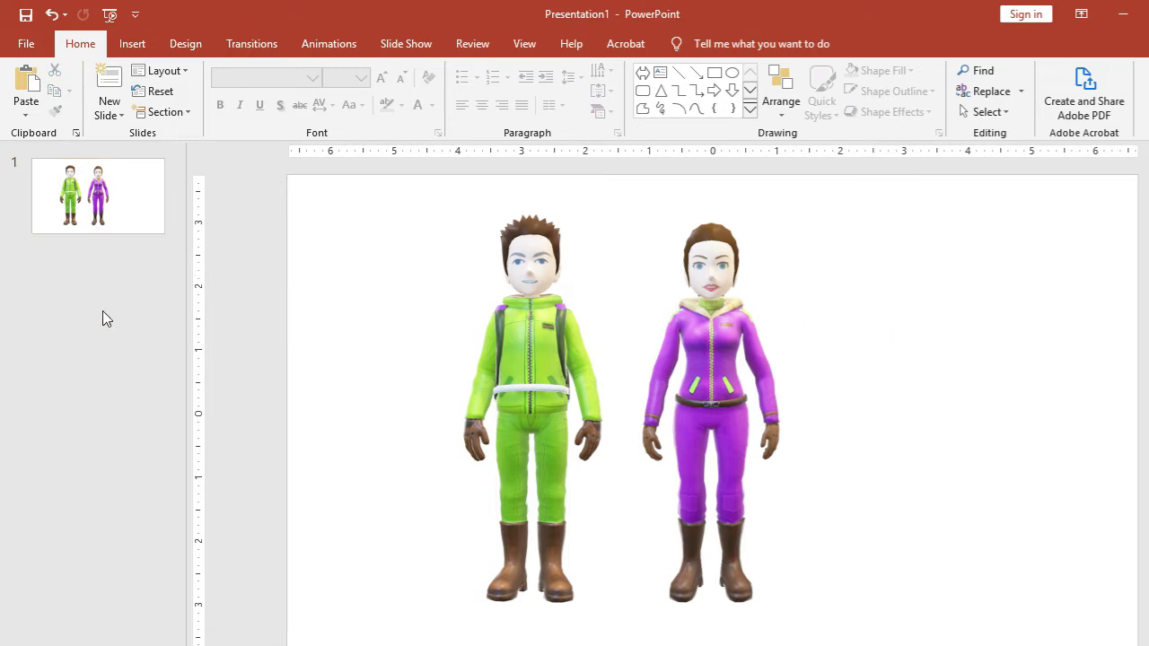
pyautogui.click(153, 199)
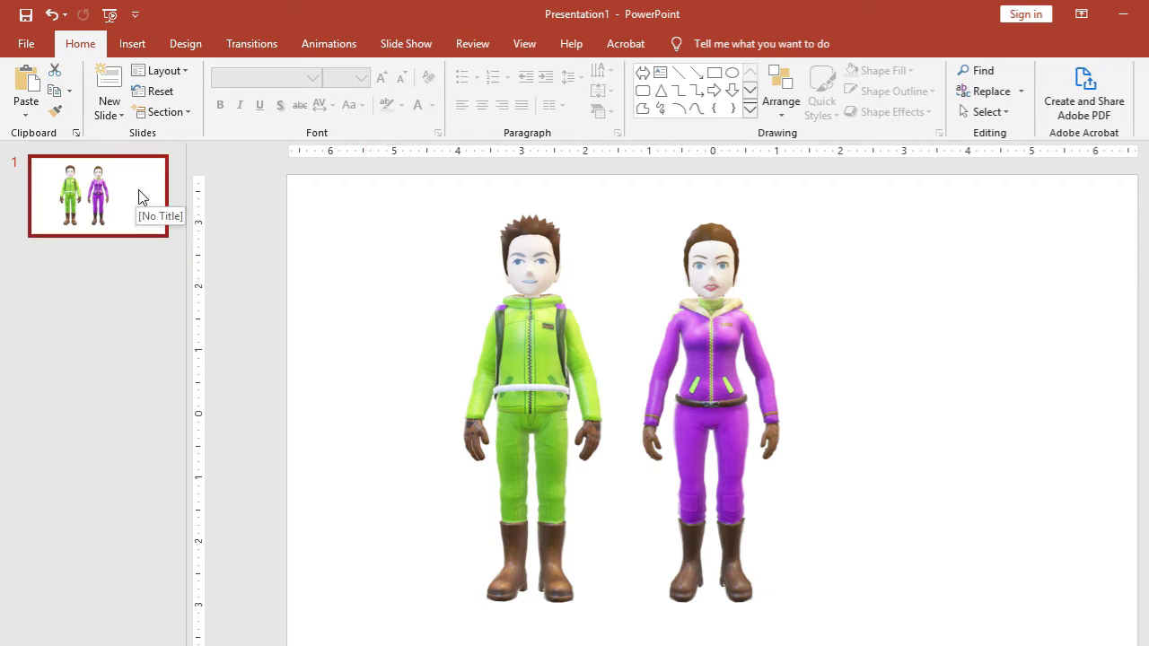
# Move the green avatar to the slide's left edge, leaving a wide gap to the purple avatar.
pyautogui.click(395, 305)
pyautogui.moveTo(478, 203); pyautogui.dragTo(296, 225)
pyautogui.click(250, 235)
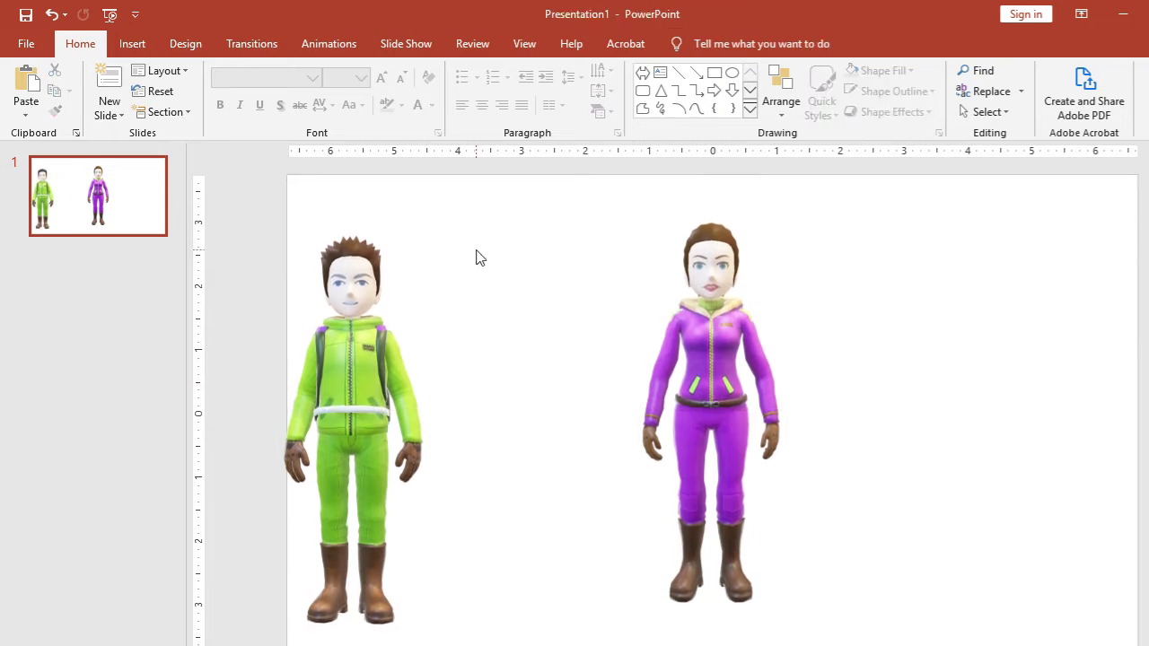
# Insert the picture "images (6)" from the ROOM folder on this device onto the slide.
pyautogui.click(144, 50)
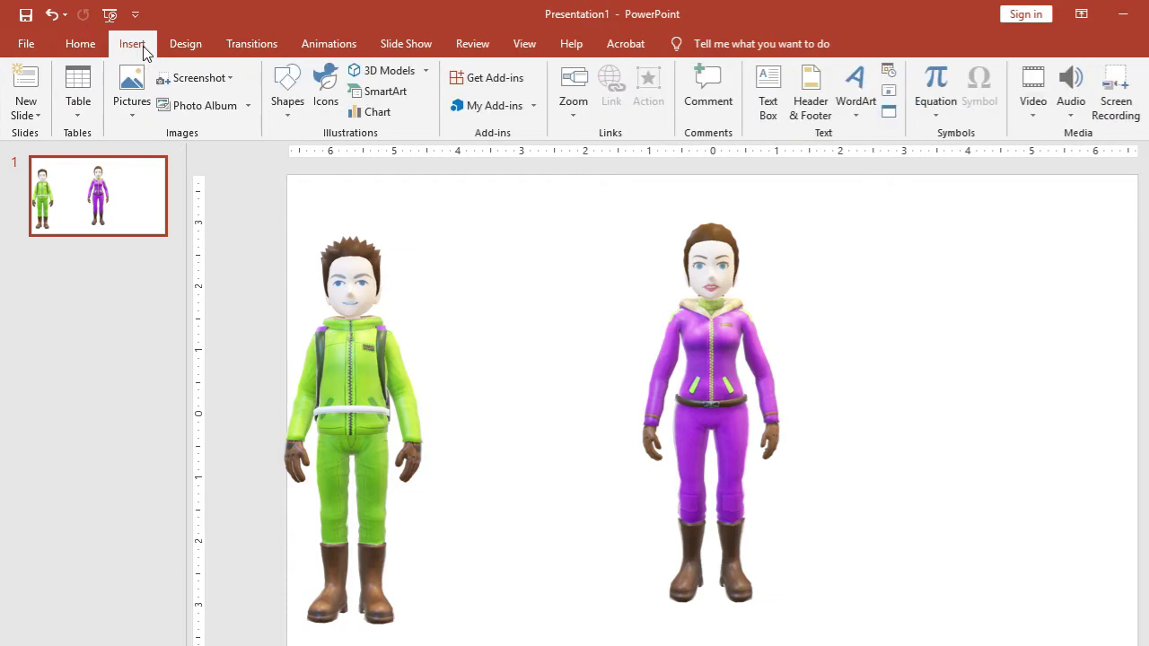
pyautogui.click(135, 108)
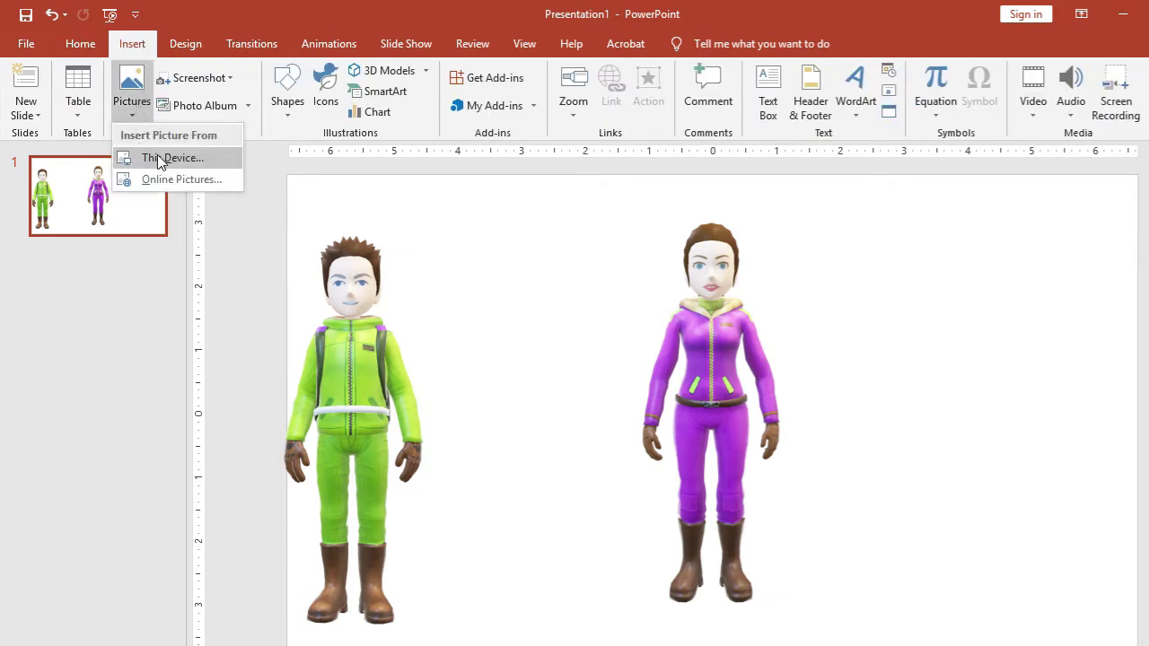
pyautogui.click(159, 154)
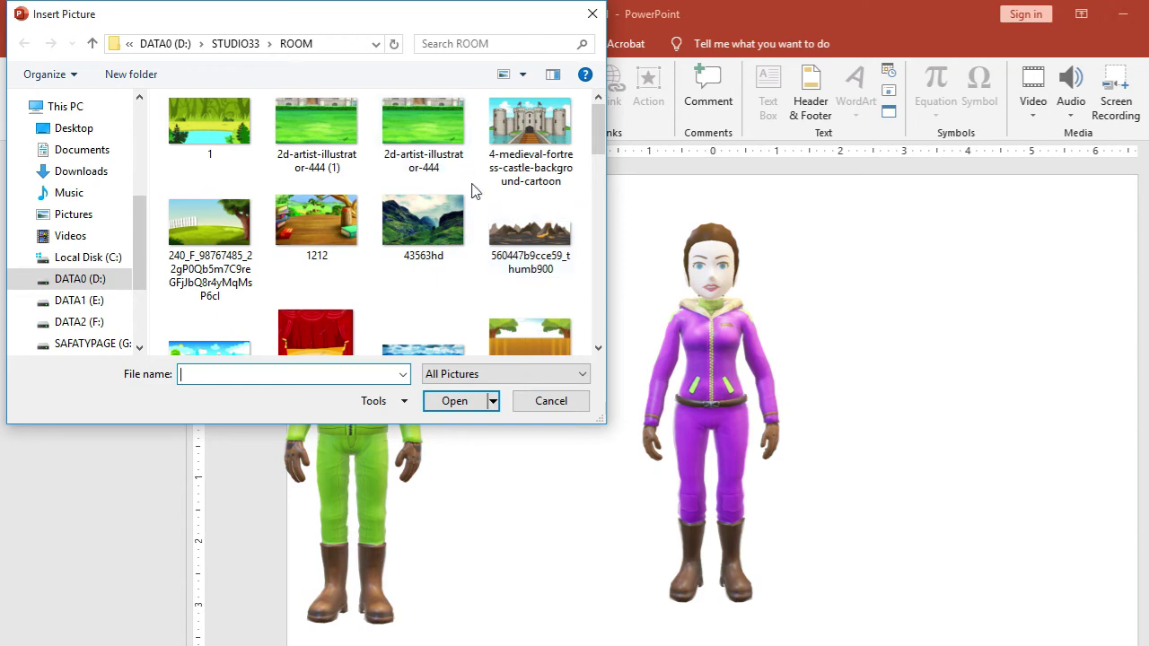
pyautogui.scroll(-1, 470, 197)
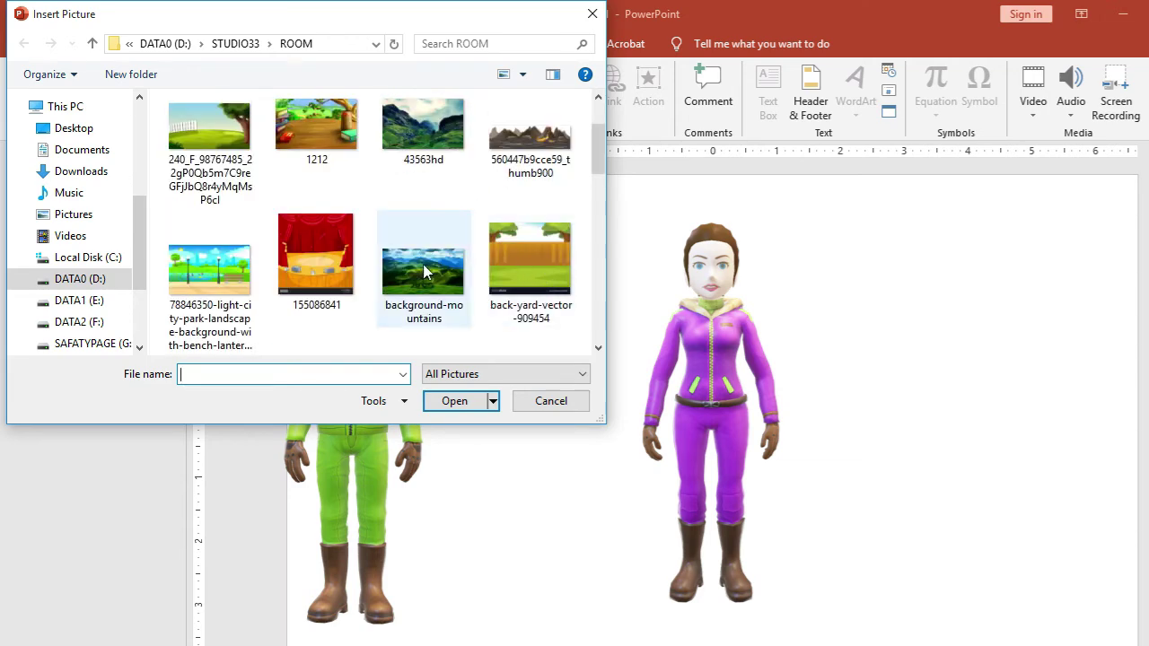
pyautogui.scroll(-1, 422, 262)
pyautogui.scroll(-1, 476, 280)
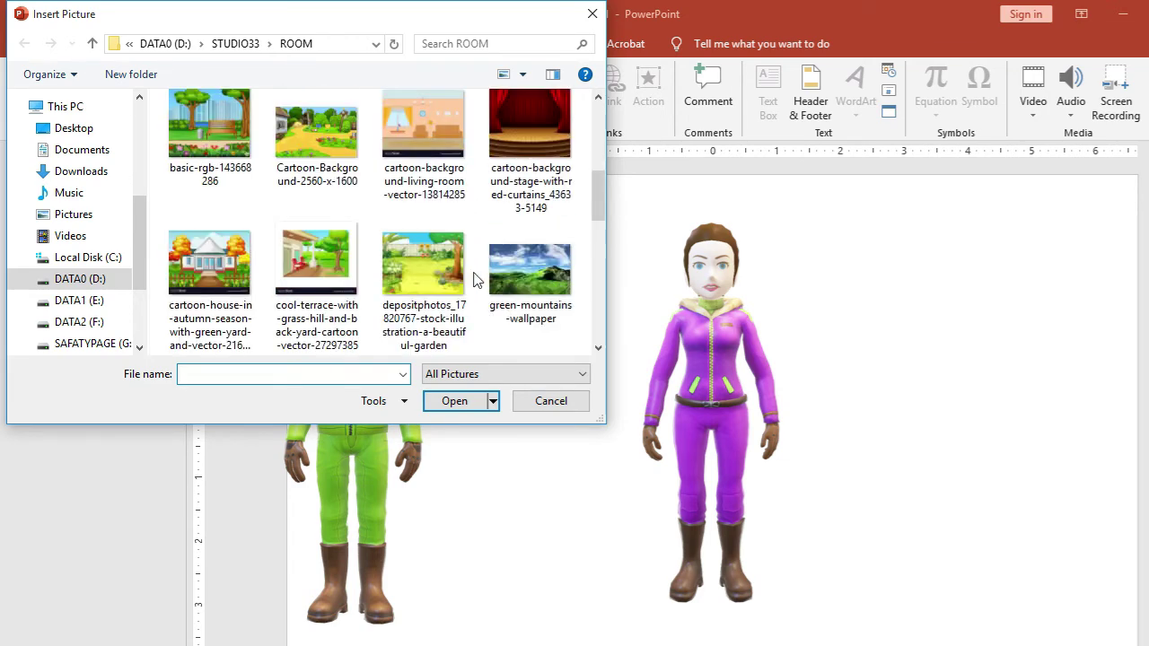
pyautogui.scroll(-3, 476, 280)
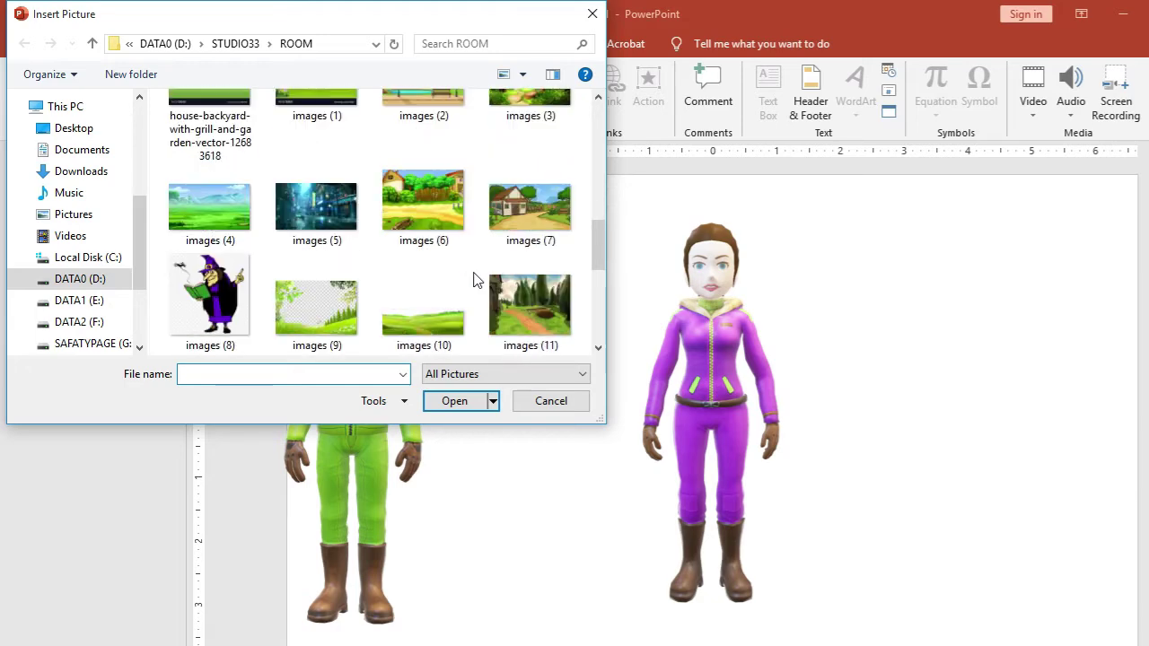
pyautogui.click(425, 210)
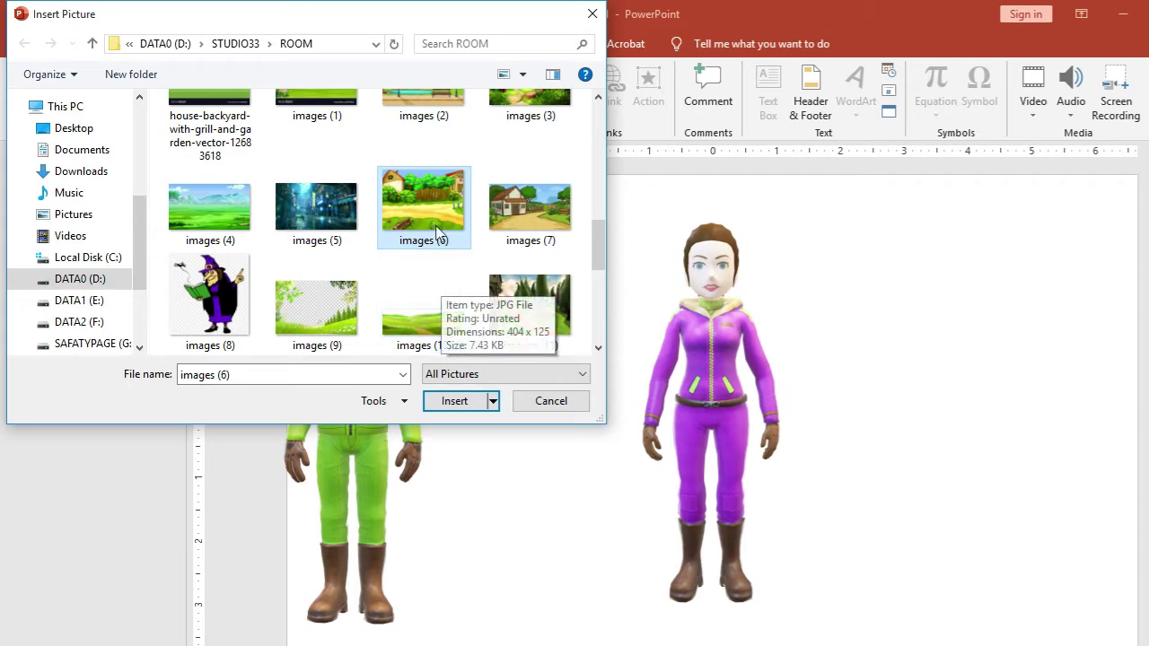
pyautogui.doubleClick(428, 204)
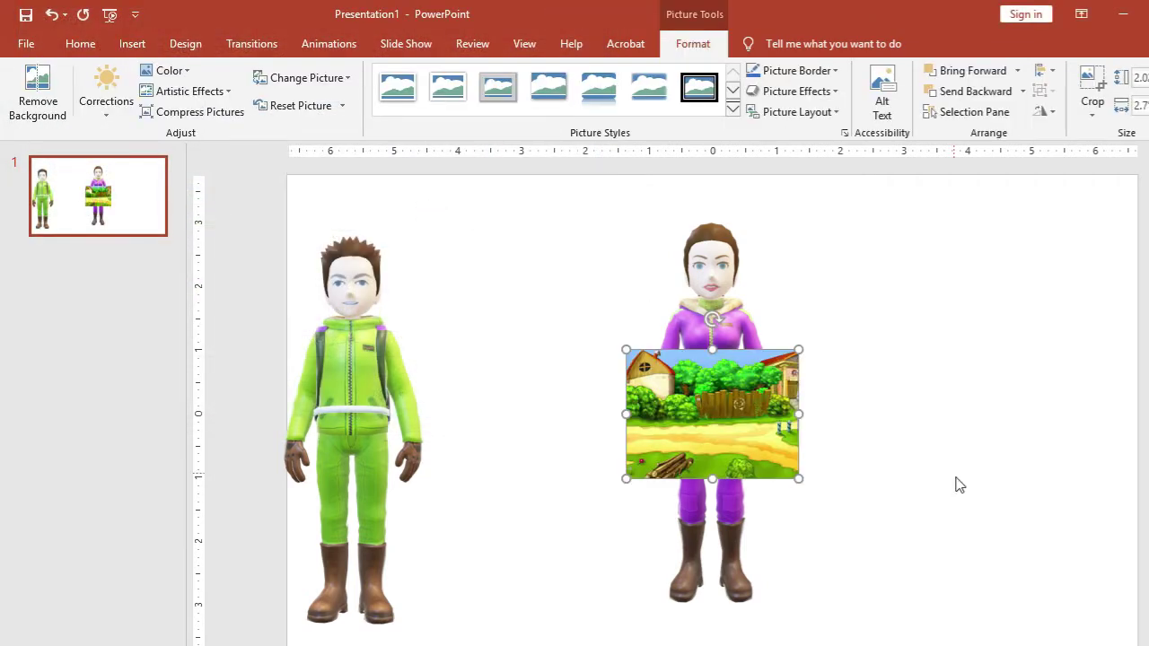
# Stretch the inserted village picture to the slide's edges so it covers the whole slide as a background.
pyautogui.moveTo(726, 418); pyautogui.dragTo(491, 255)
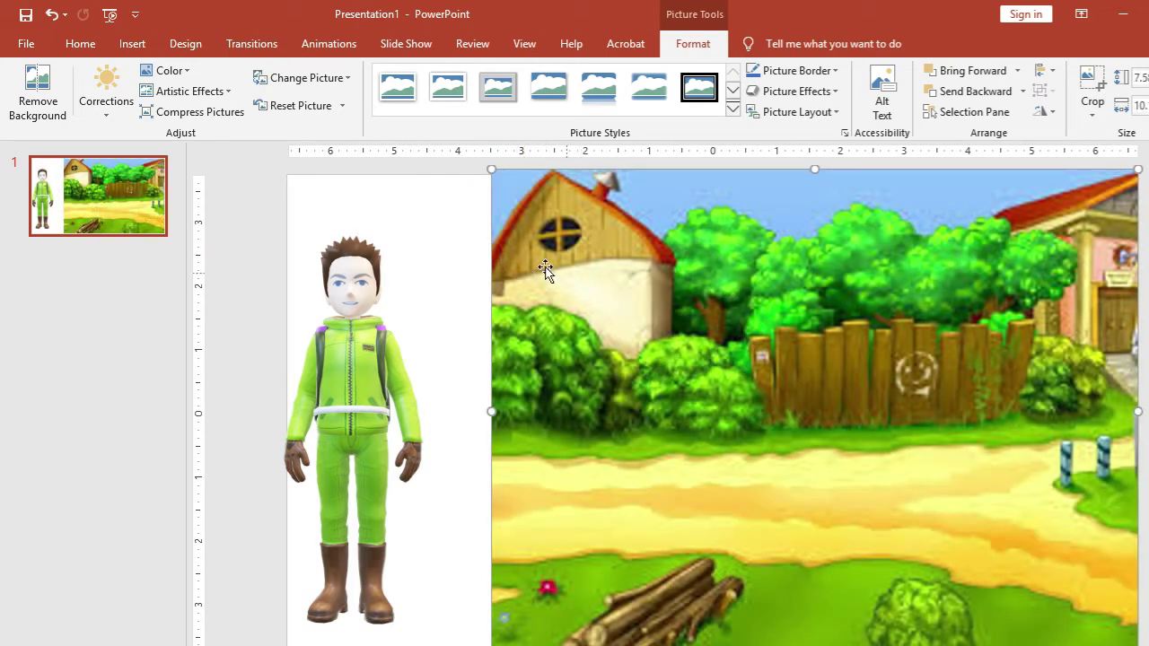
pyautogui.moveTo(494, 411); pyautogui.dragTo(302, 386)
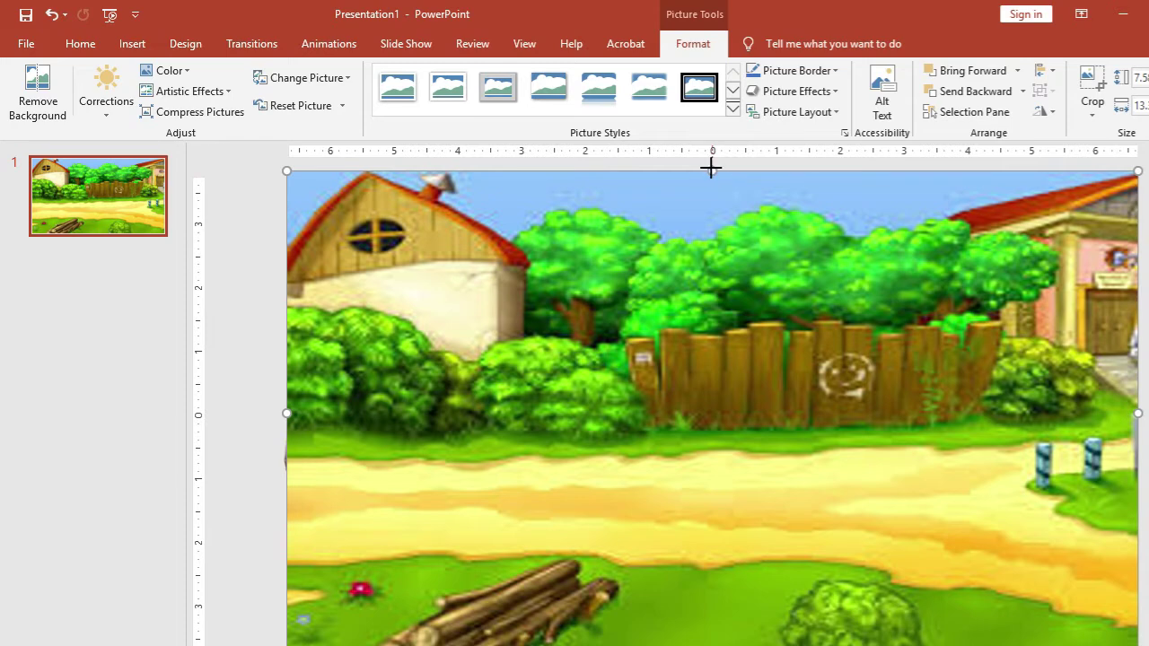
pyautogui.moveTo(710, 167); pyautogui.dragTo(711, 178)
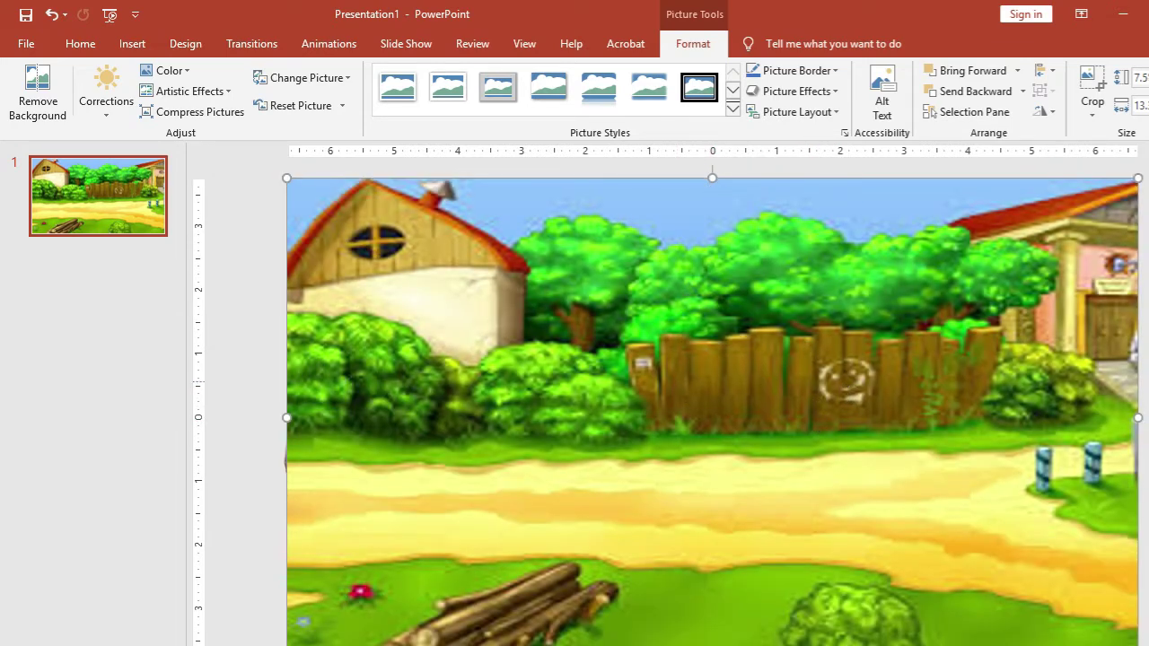
pyautogui.press('Escape')
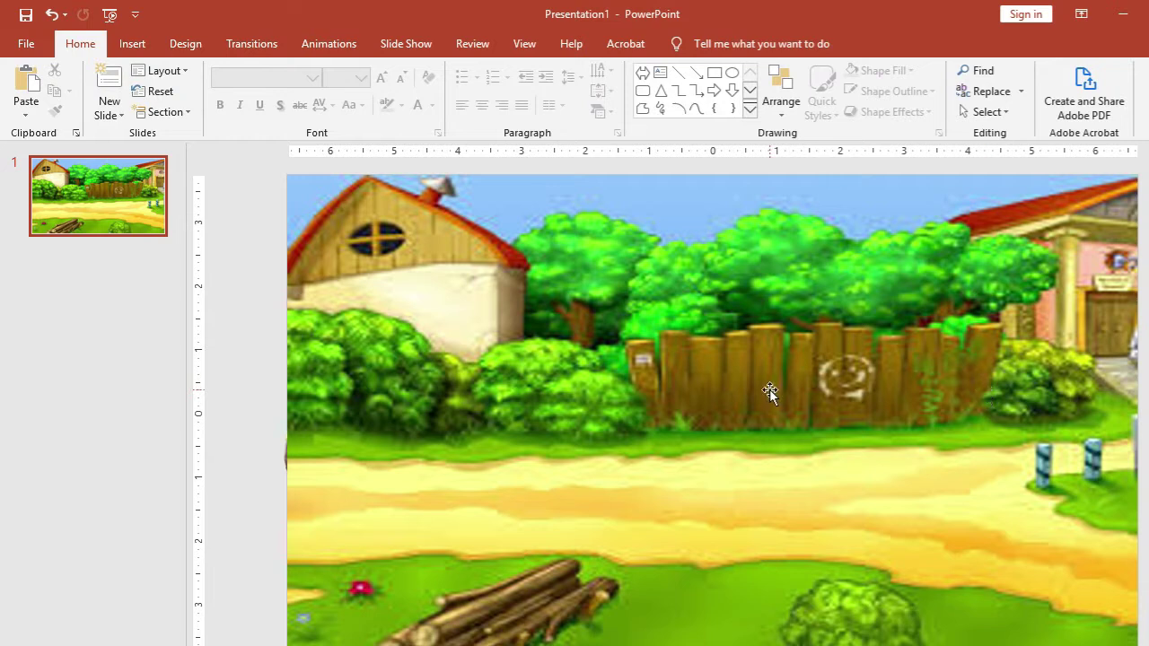
pyautogui.moveTo(769, 389); pyautogui.dragTo(764, 395)
# Send the village picture to the back, behind both avatars.
pyautogui.rightClick(615, 383)
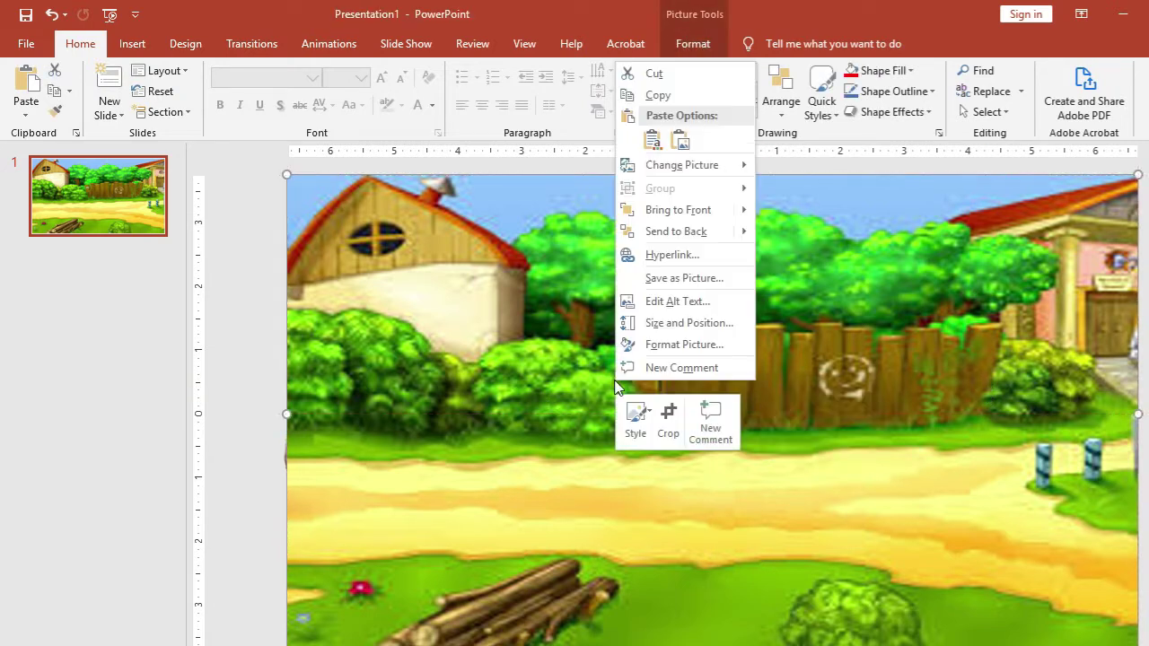
pyautogui.click(463, 290)
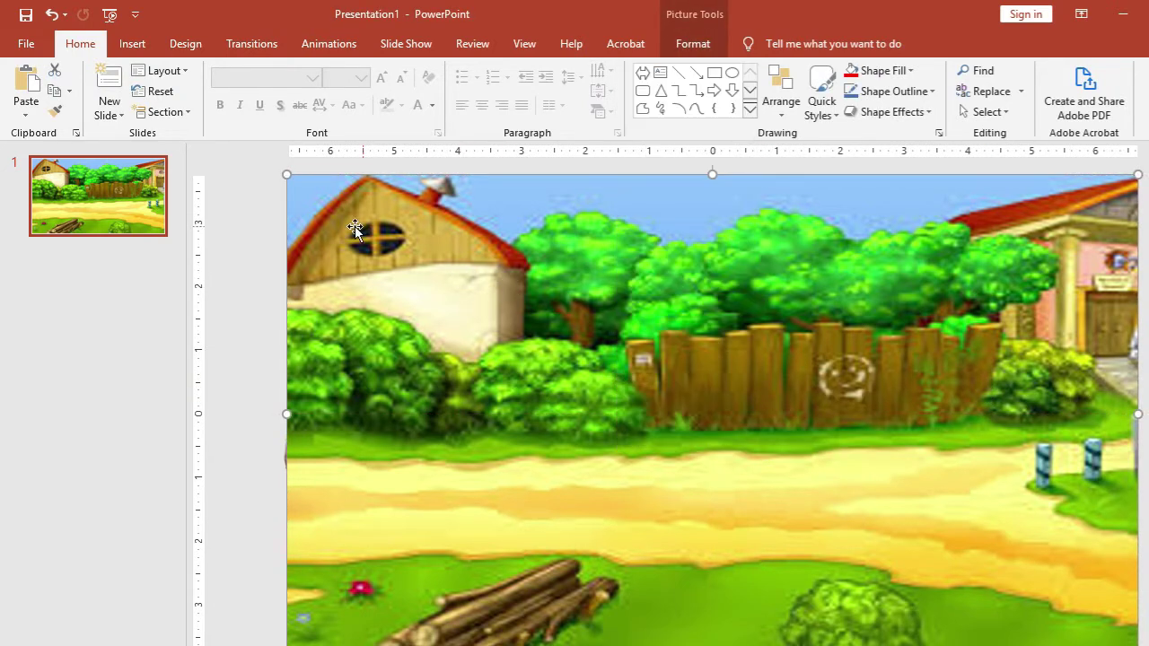
pyautogui.rightClick(542, 268)
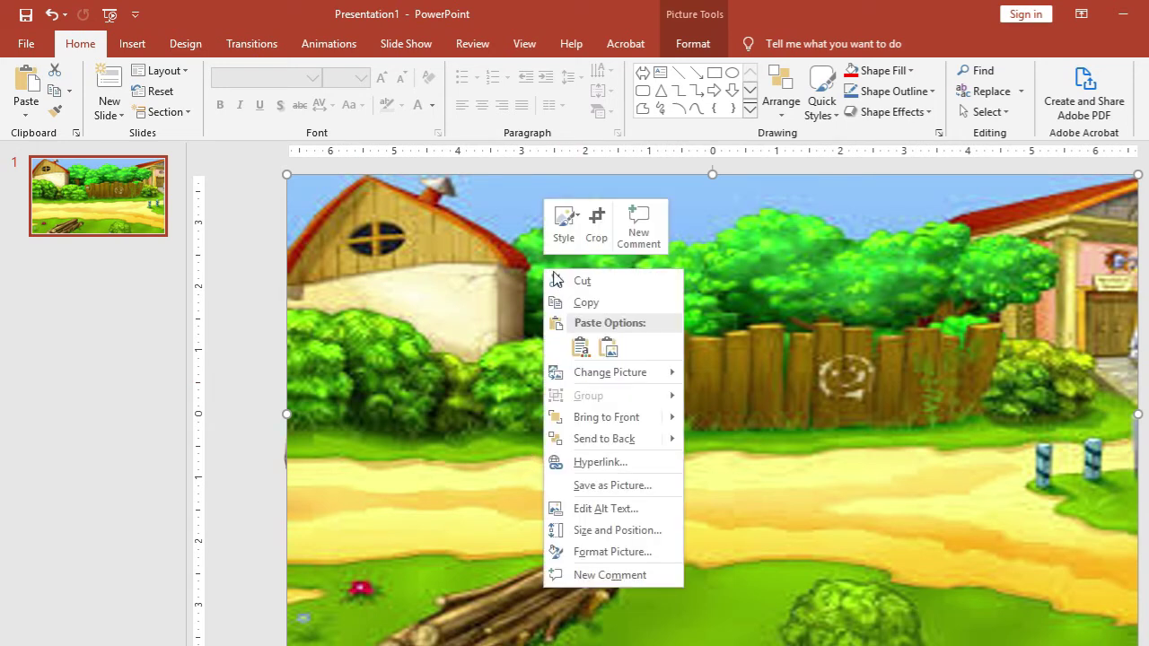
pyautogui.click(598, 439)
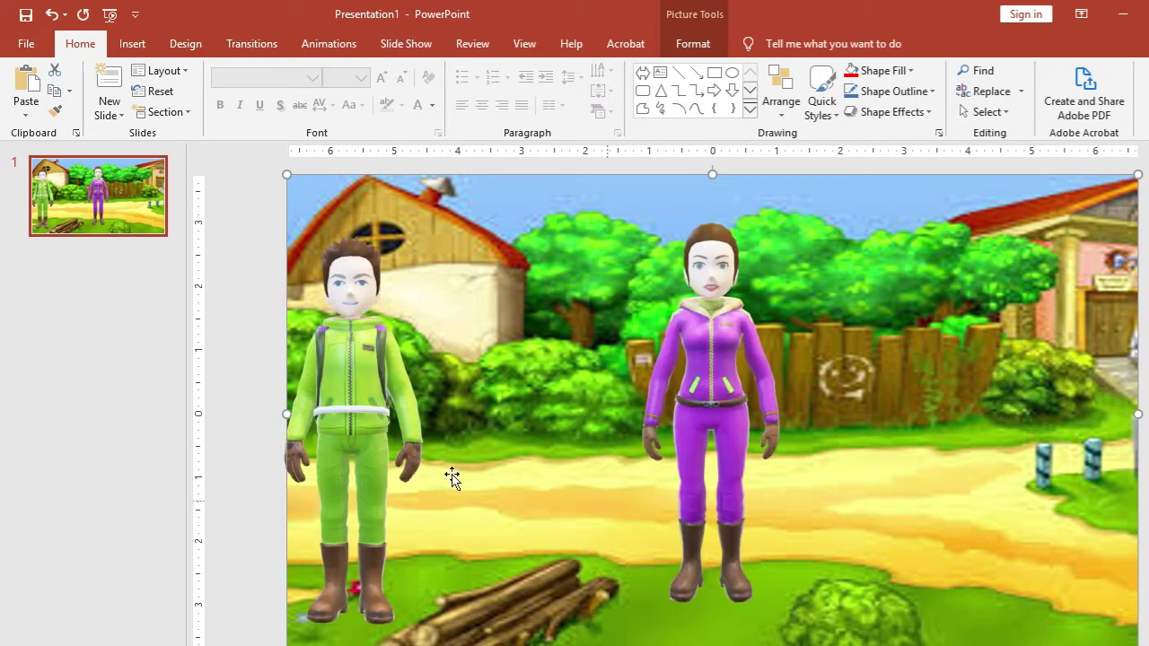
pyautogui.click(251, 409)
# Tilt the green avatar slightly in 3D and move it up to the slide's upper-left corner.
pyautogui.click(358, 403)
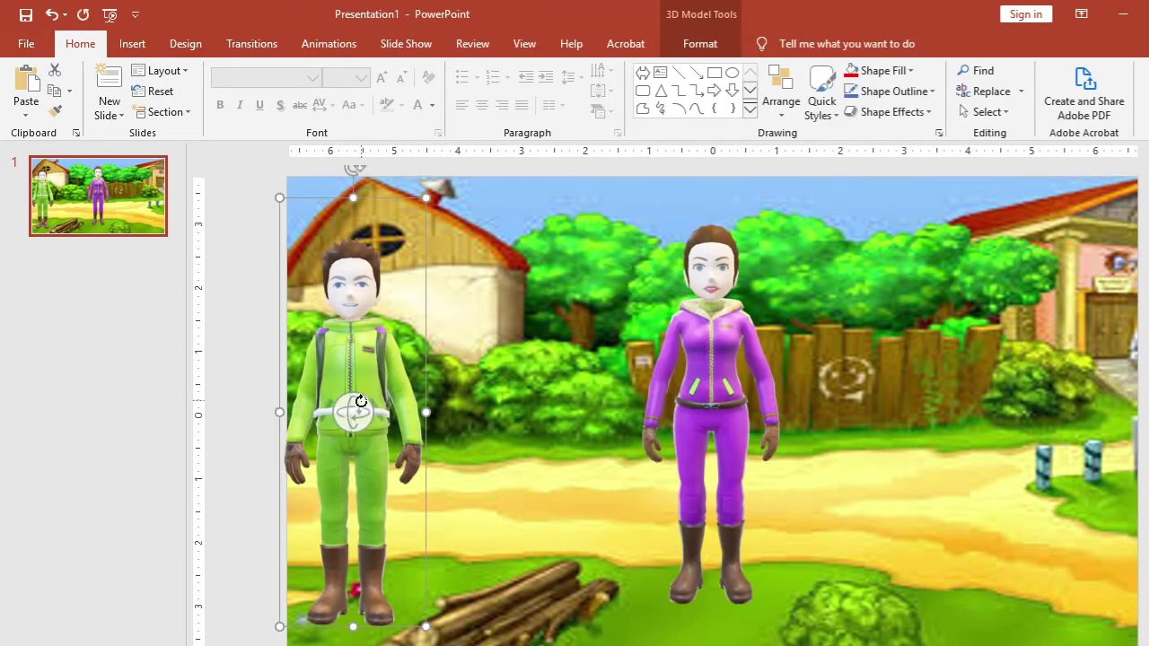
pyautogui.moveTo(357, 403); pyautogui.dragTo(354, 432)
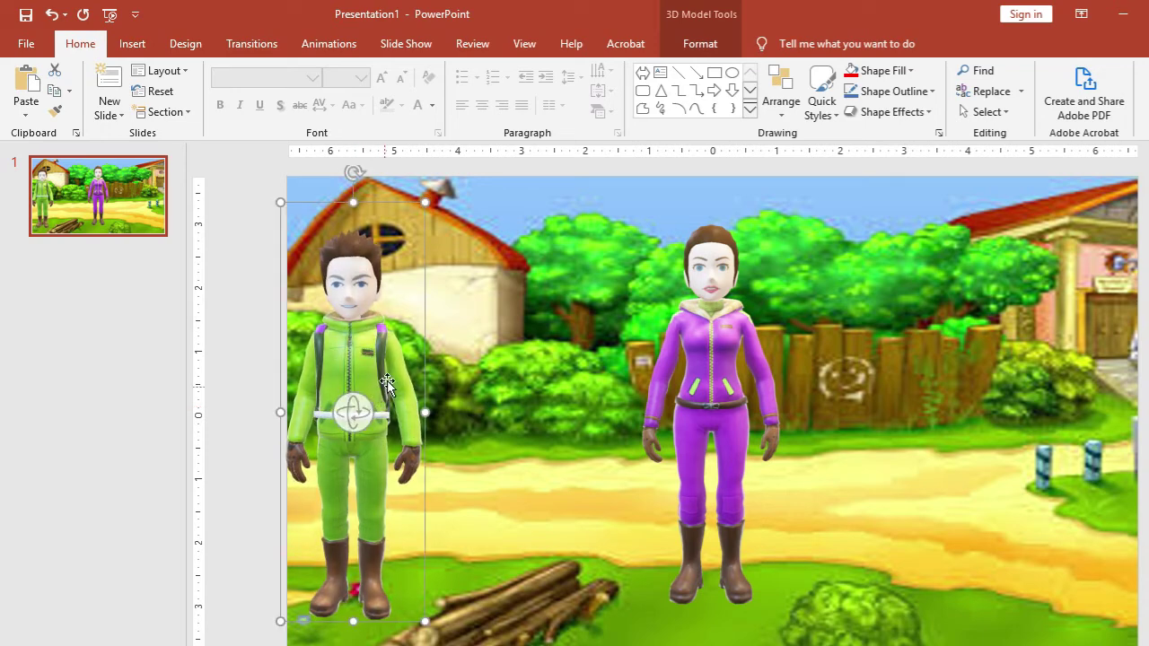
pyautogui.moveTo(387, 381); pyautogui.dragTo(360, 311)
# Move the purple avatar to the slide's right edge and shrink it to fit within the slide.
pyautogui.click(744, 434)
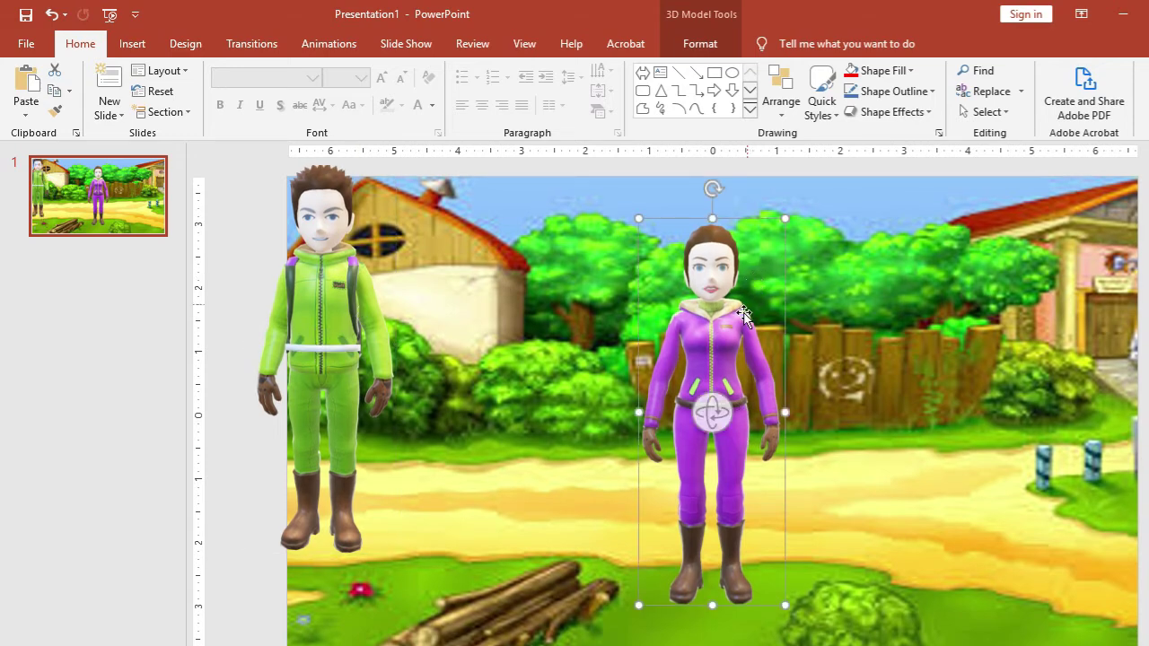
pyautogui.moveTo(727, 334); pyautogui.dragTo(1112, 302)
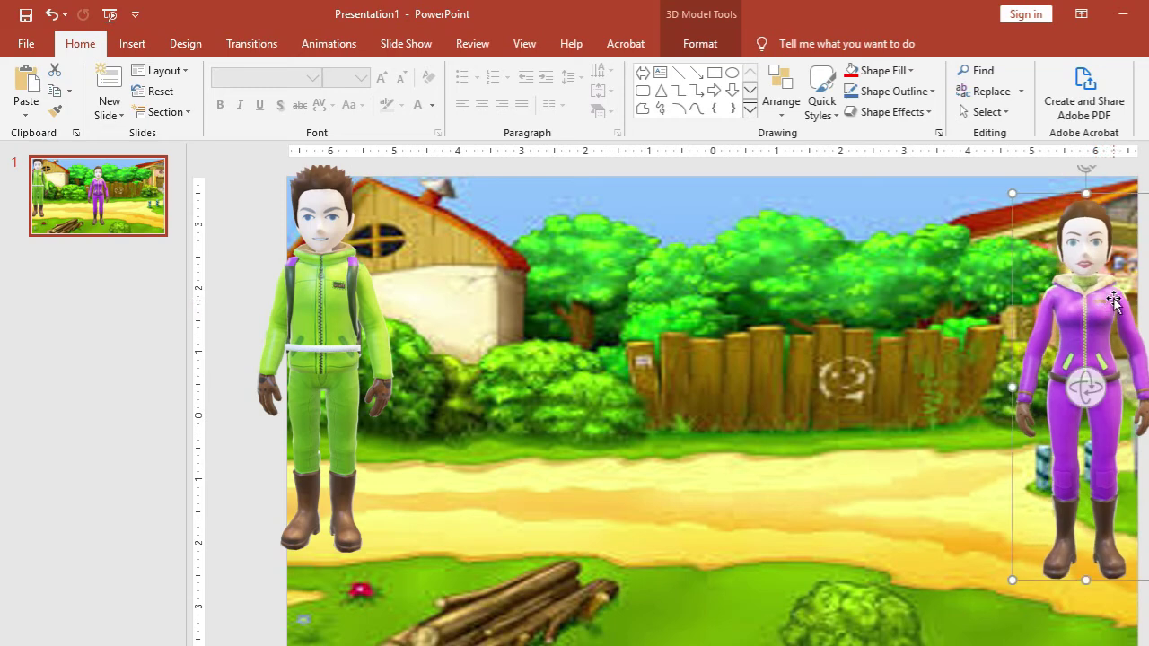
pyautogui.moveTo(1148, 193); pyautogui.dragTo(1137, 250)
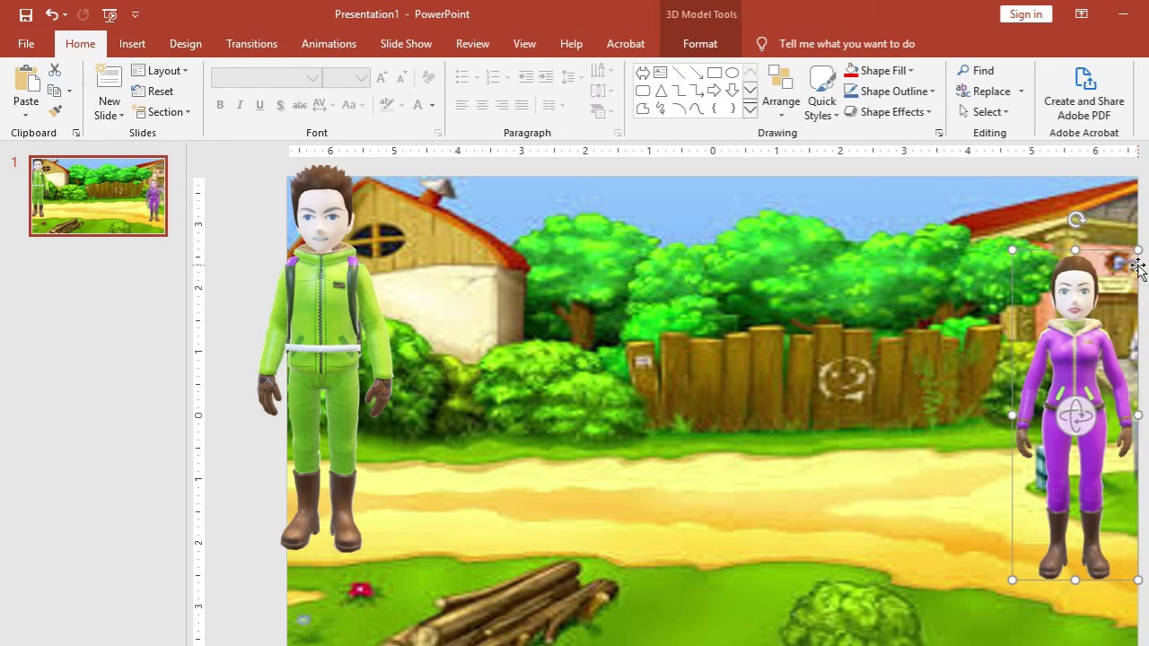
# Shrink the green avatar to about the purple avatar's height and place it in front of the house with its feet on the path.
pyautogui.click(325, 209)
pyautogui.moveTo(309, 330); pyautogui.dragTo(446, 356)
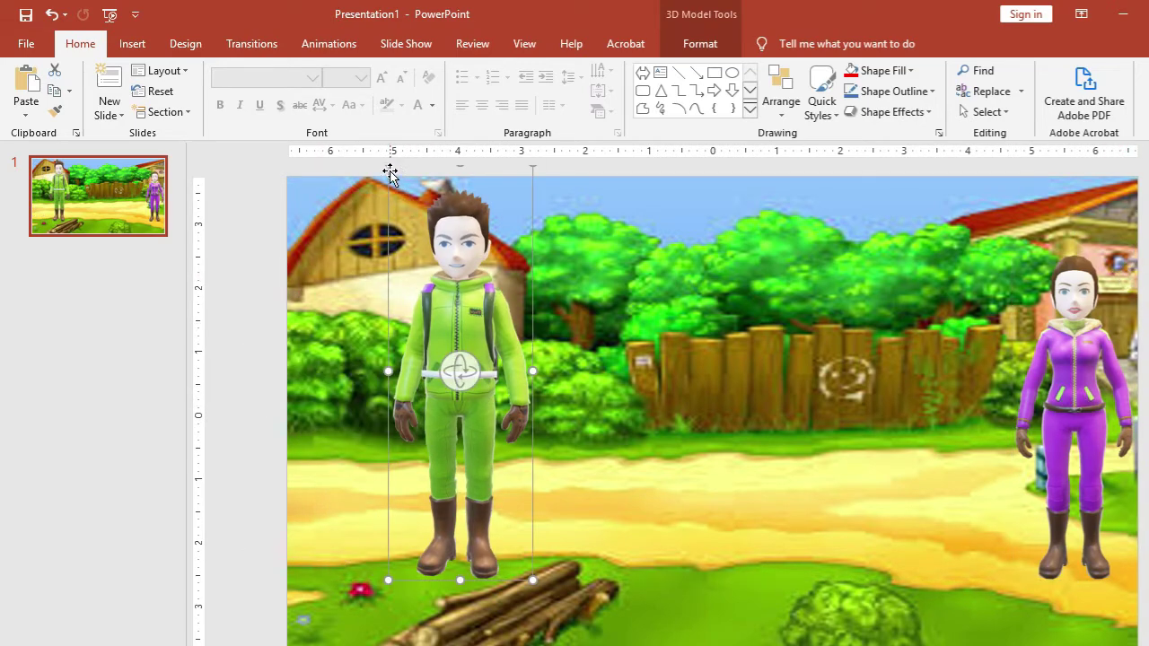
pyautogui.moveTo(388, 167); pyautogui.dragTo(424, 268)
pyautogui.moveTo(485, 384); pyautogui.dragTo(389, 341)
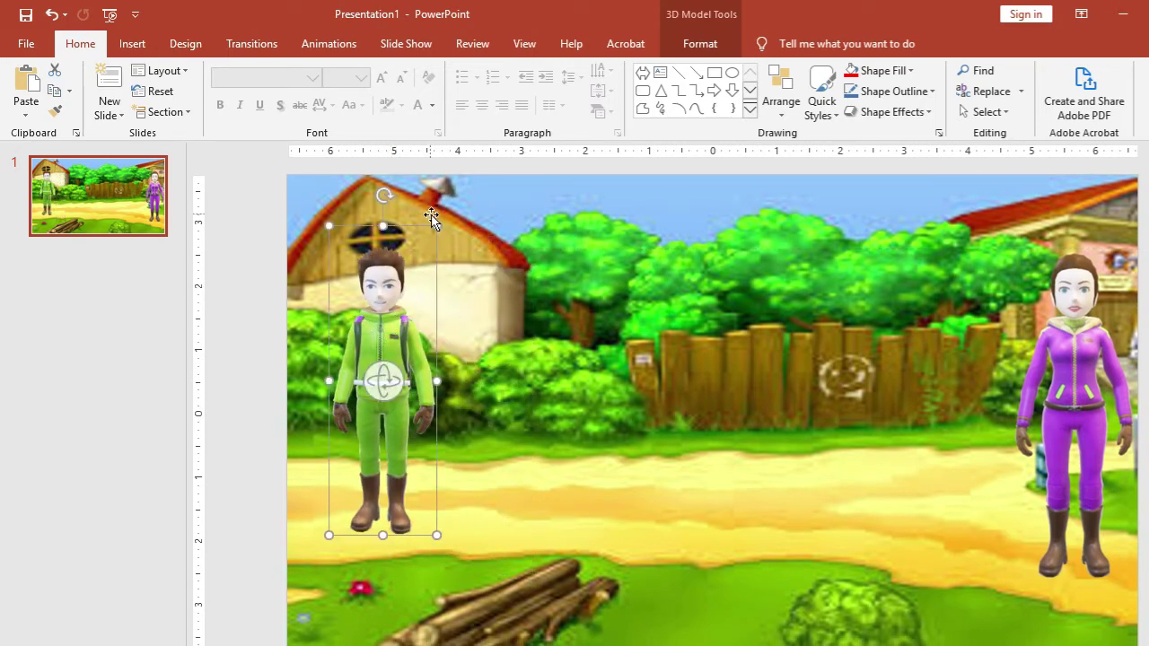
pyautogui.moveTo(437, 222); pyautogui.dragTo(446, 197)
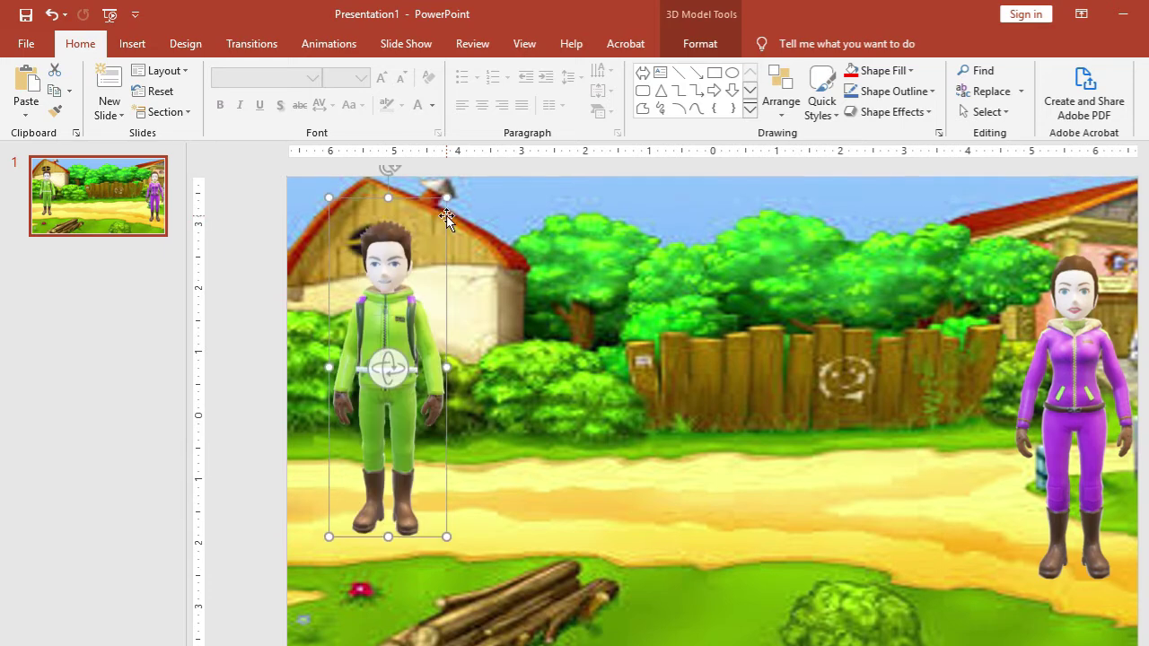
# Shift the purple avatar slightly past the slide's right edge and move the green avatar outside the slide's left edge.
pyautogui.moveTo(1070, 401)
pyautogui.mouseDown()
pyautogui.moveTo(1059, 401)
pyautogui.moveTo(1084, 408)
pyautogui.mouseUp()
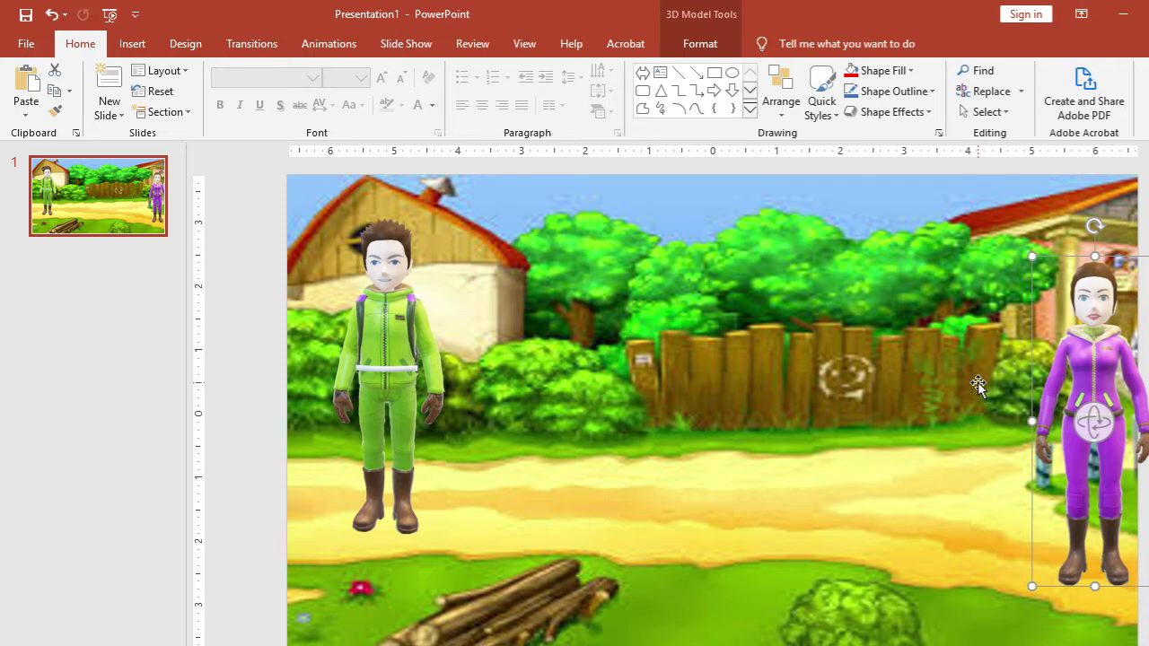
pyautogui.moveTo(391, 369); pyautogui.dragTo(270, 385)
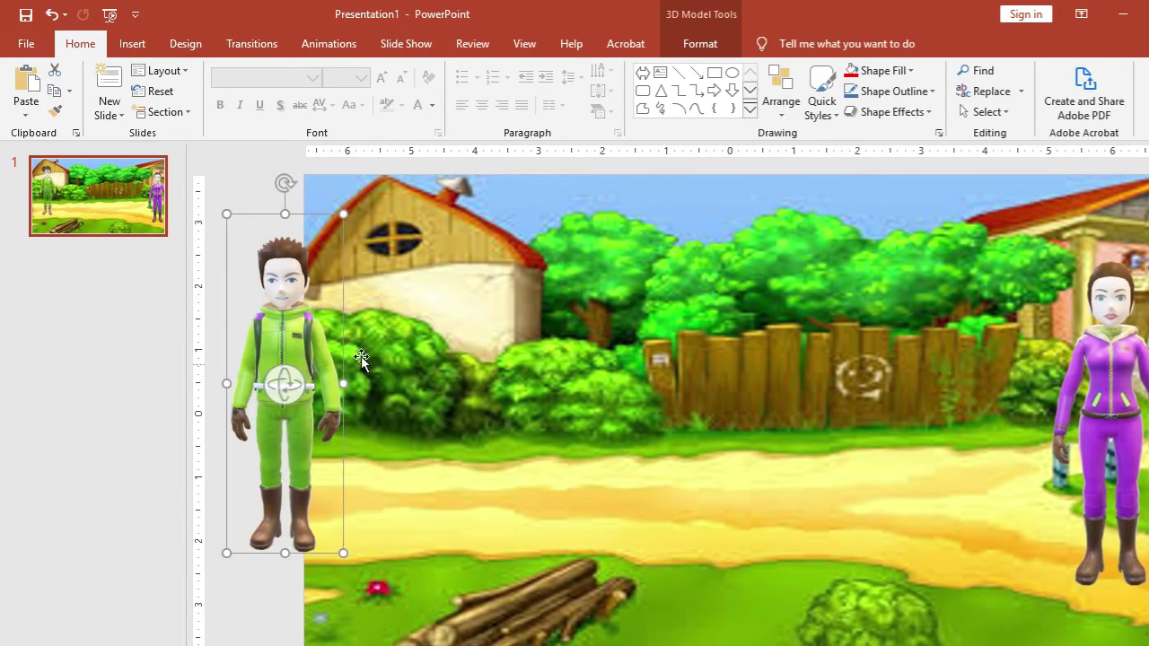
pyautogui.click(1128, 408)
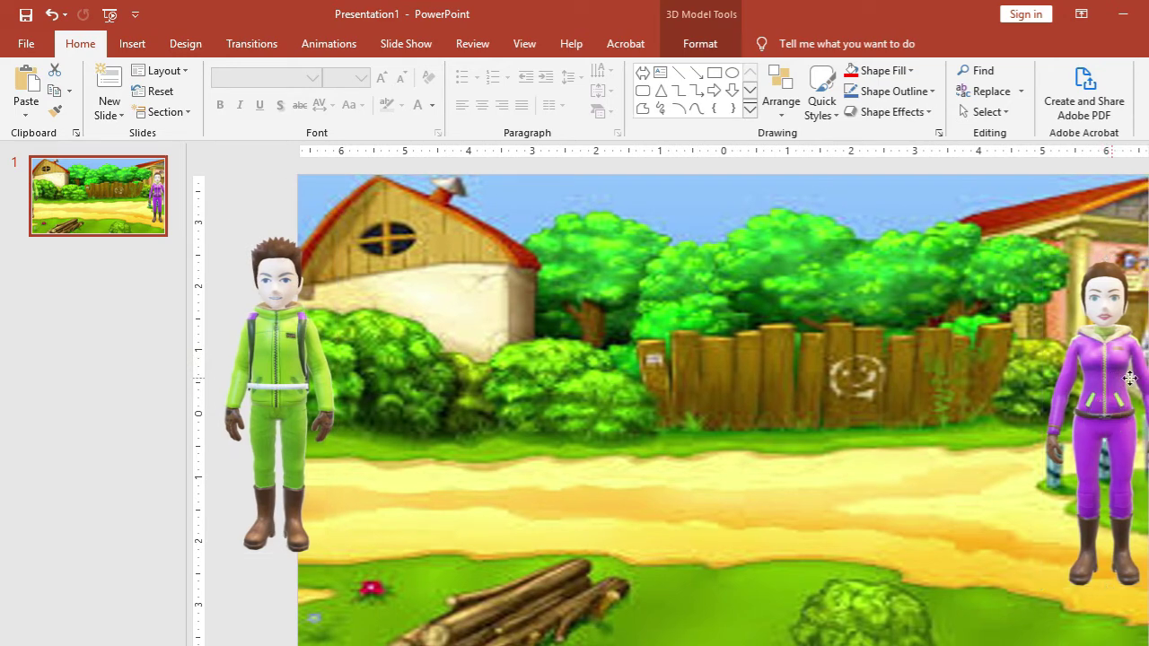
# Move the purple avatar farther past the slide's right edge and the green avatar farther past its left edge.
pyautogui.moveTo(1129, 378); pyautogui.dragTo(1148, 380)
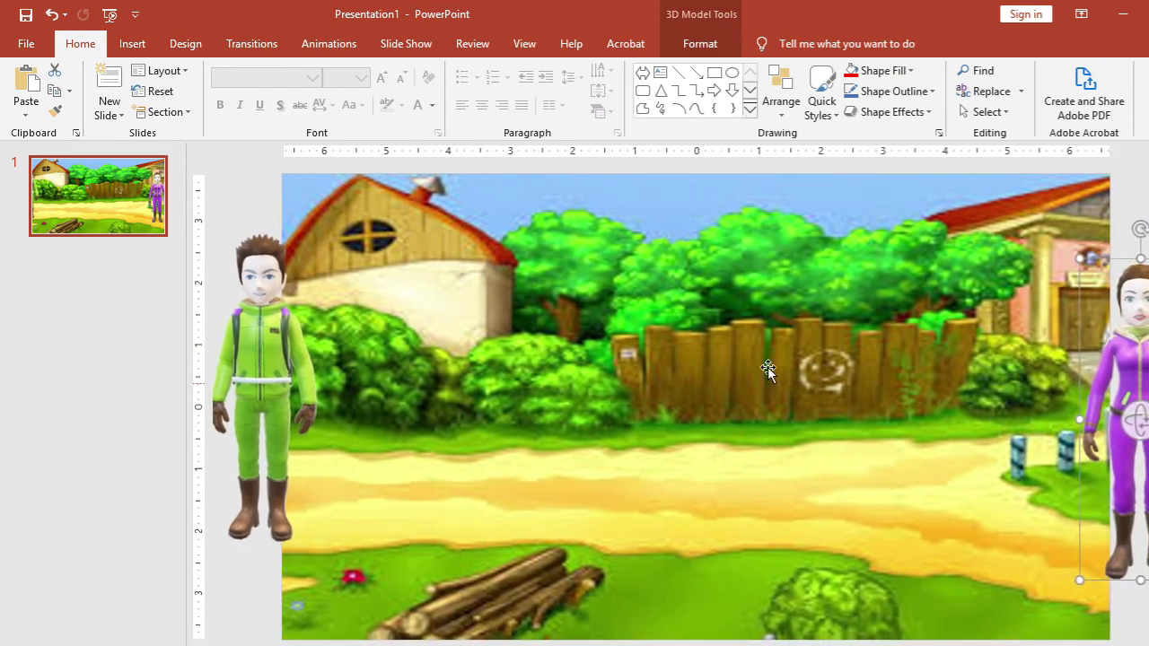
pyautogui.click(287, 346)
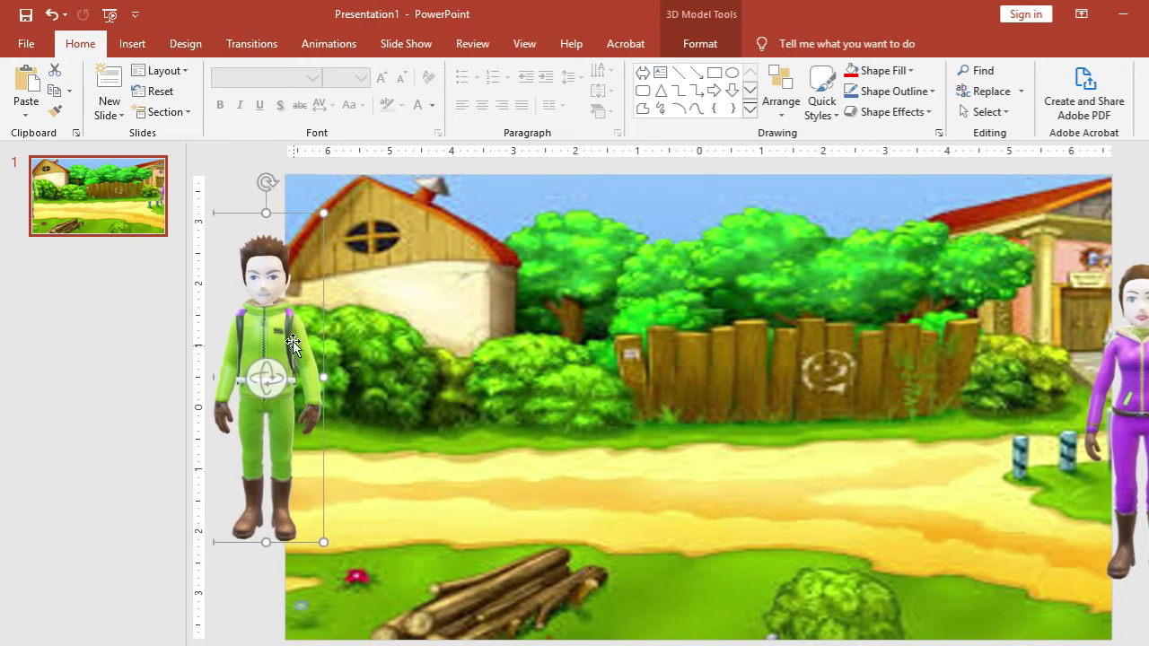
pyautogui.moveTo(293, 344); pyautogui.dragTo(278, 351)
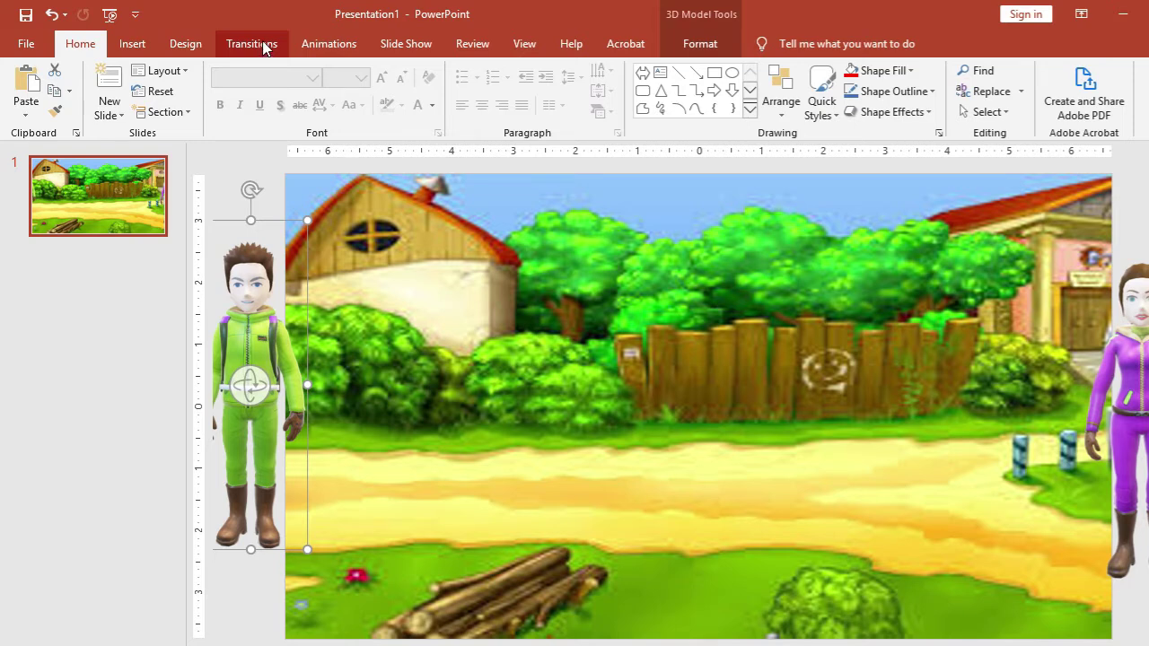
pyautogui.click(94, 336)
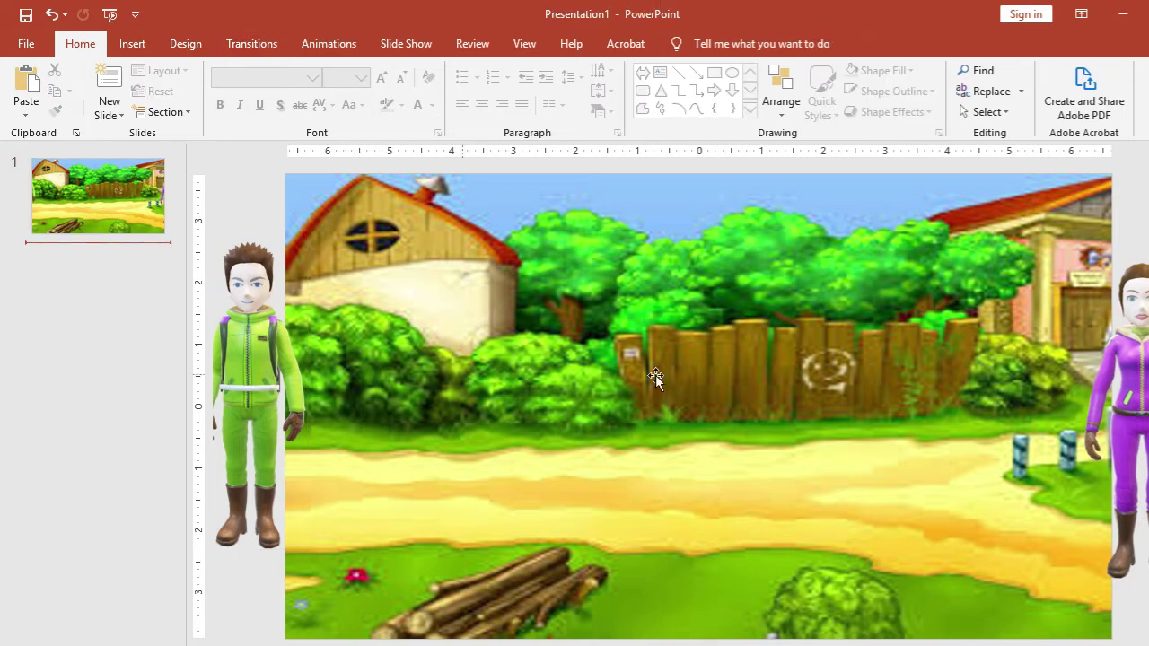
pyautogui.click(1137, 400)
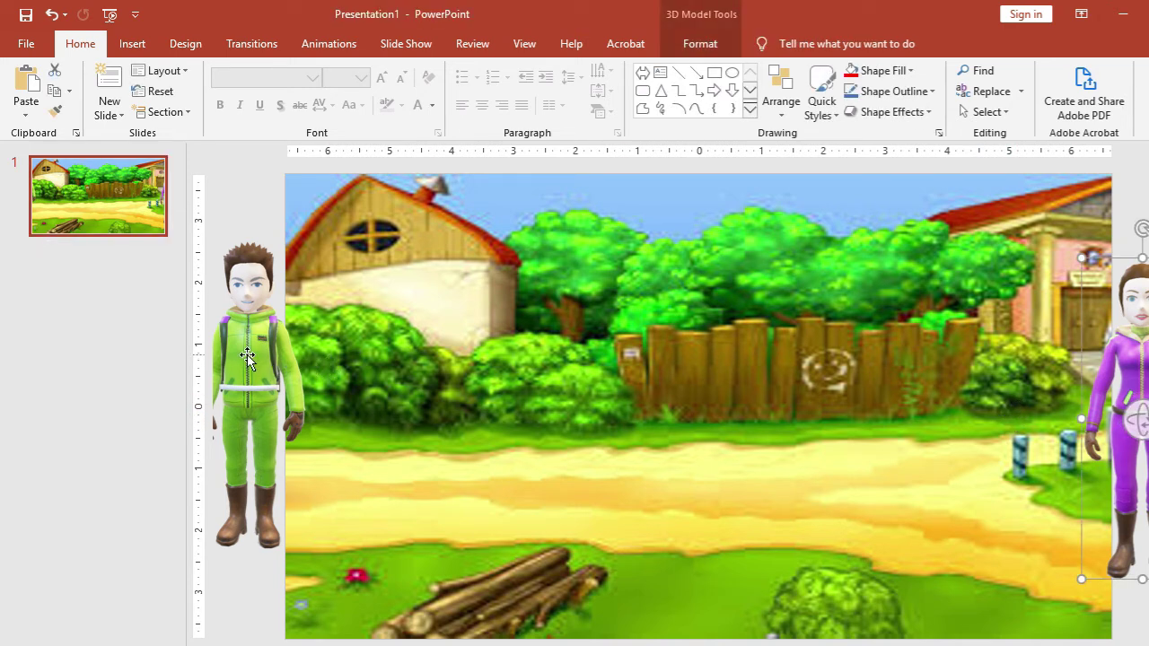
pyautogui.moveTo(247, 357); pyautogui.dragTo(231, 379)
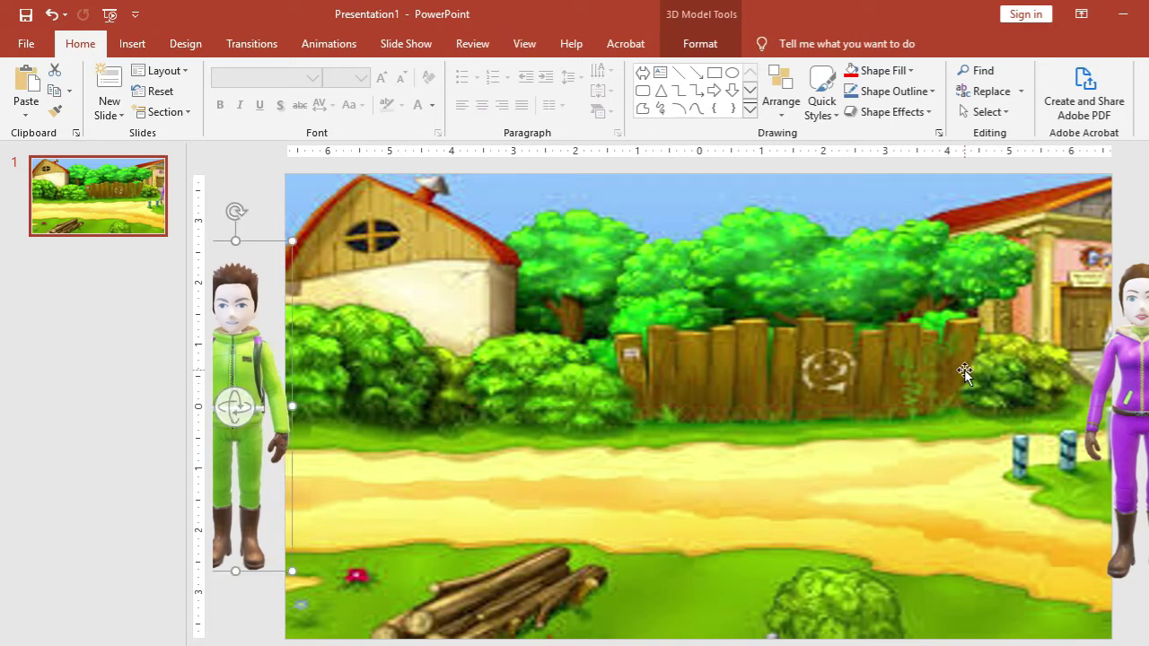
pyautogui.click(1132, 413)
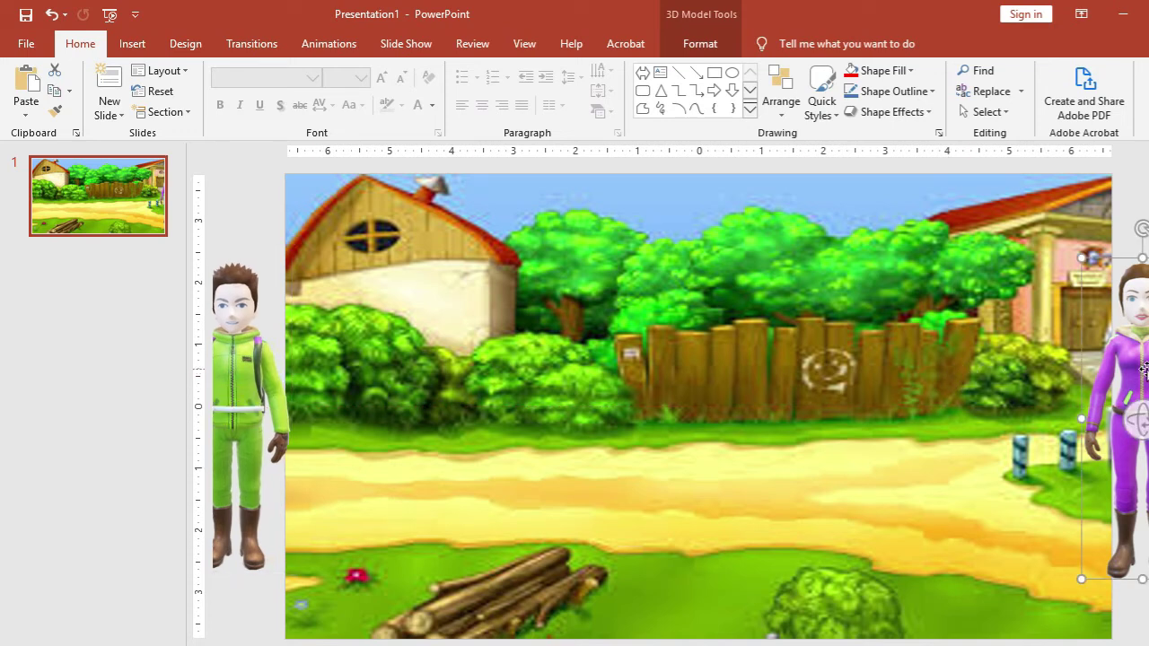
pyautogui.moveTo(1145, 368); pyautogui.dragTo(1148, 375)
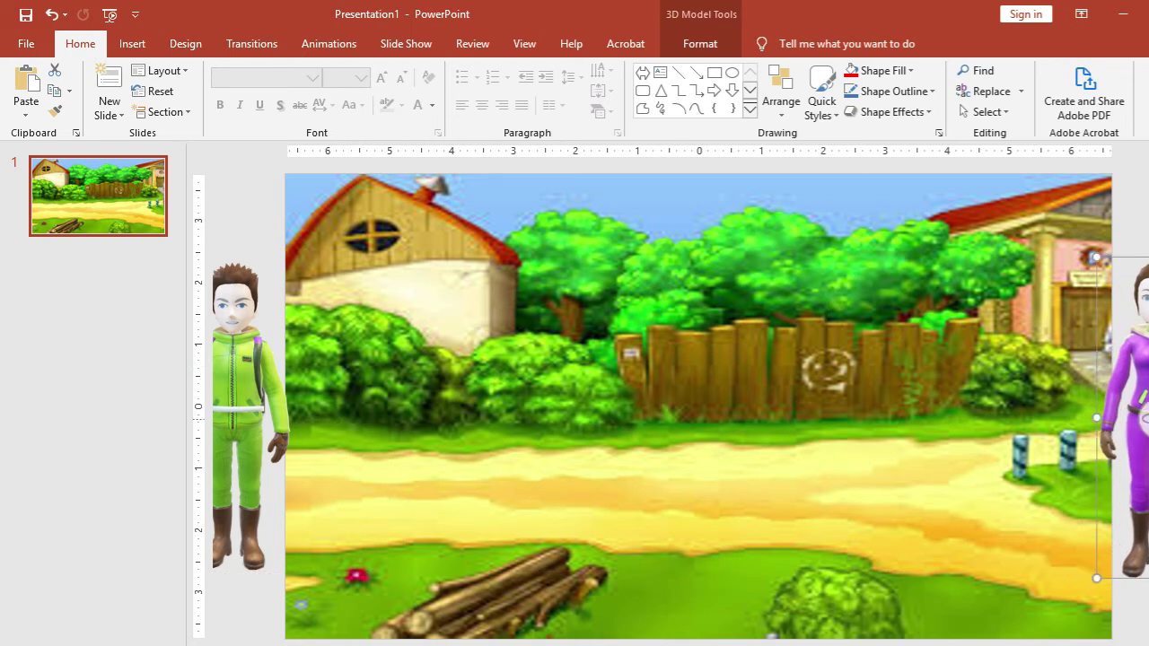
# Rotate the purple and green avatars in 3D to face each other in profile, and raise the green one slightly.
pyautogui.moveTo(1143, 419); pyautogui.dragTo(983, 403)
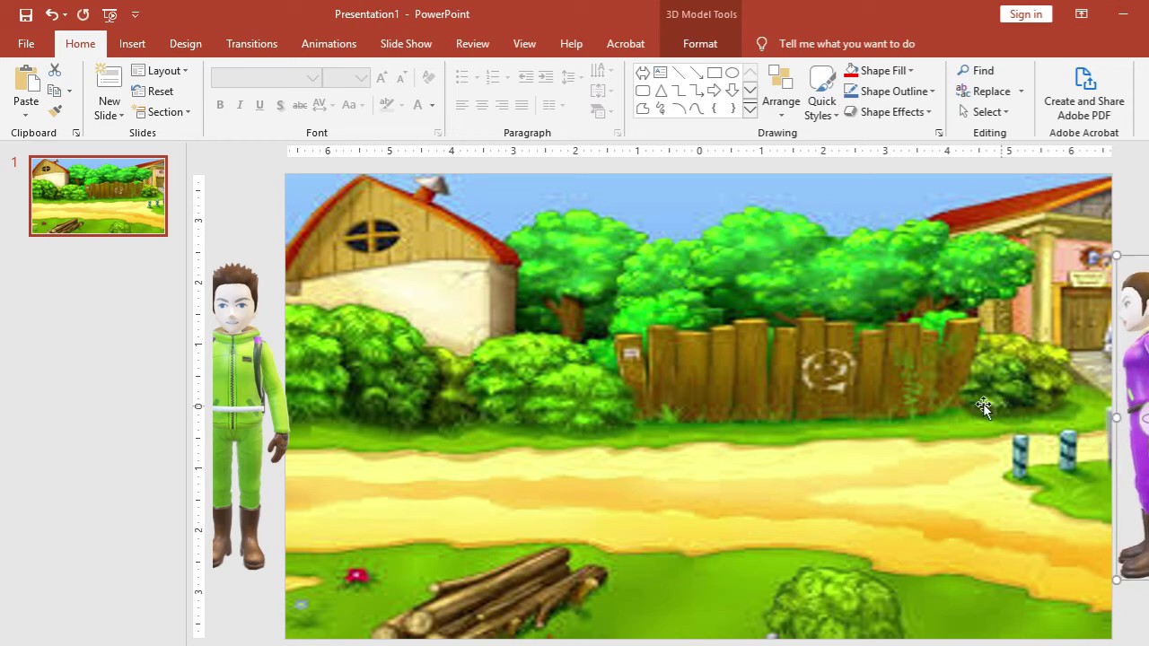
pyautogui.click(223, 415)
pyautogui.moveTo(239, 409); pyautogui.dragTo(398, 412)
pyautogui.press('Tab')
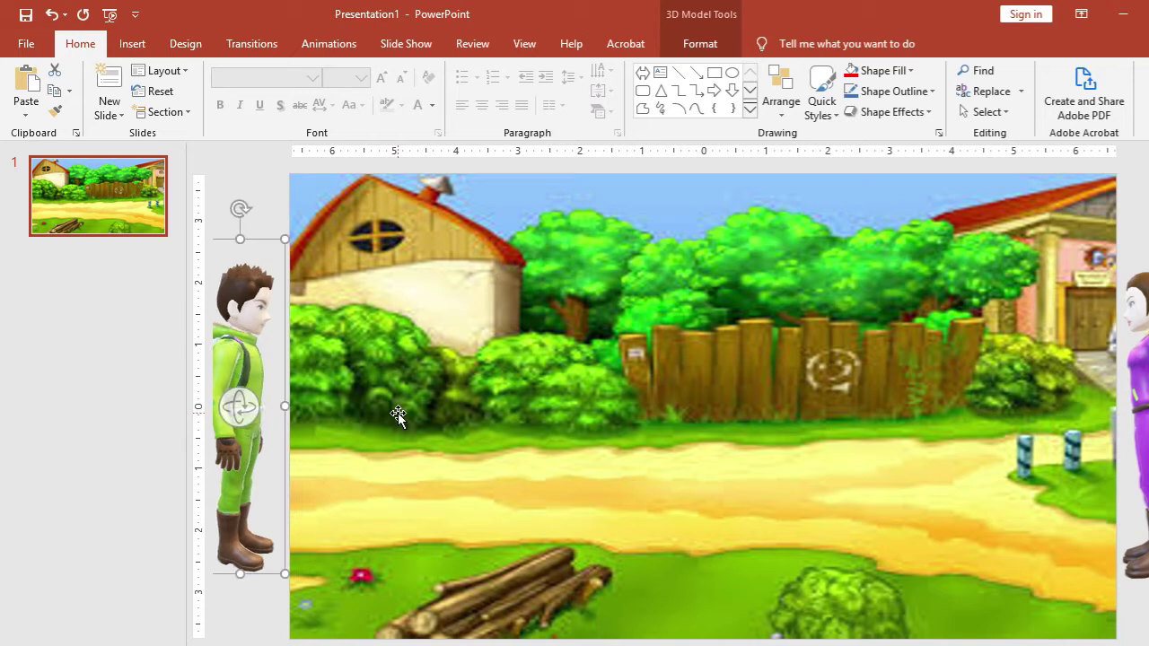
pyautogui.moveTo(237, 457); pyautogui.dragTo(243, 436)
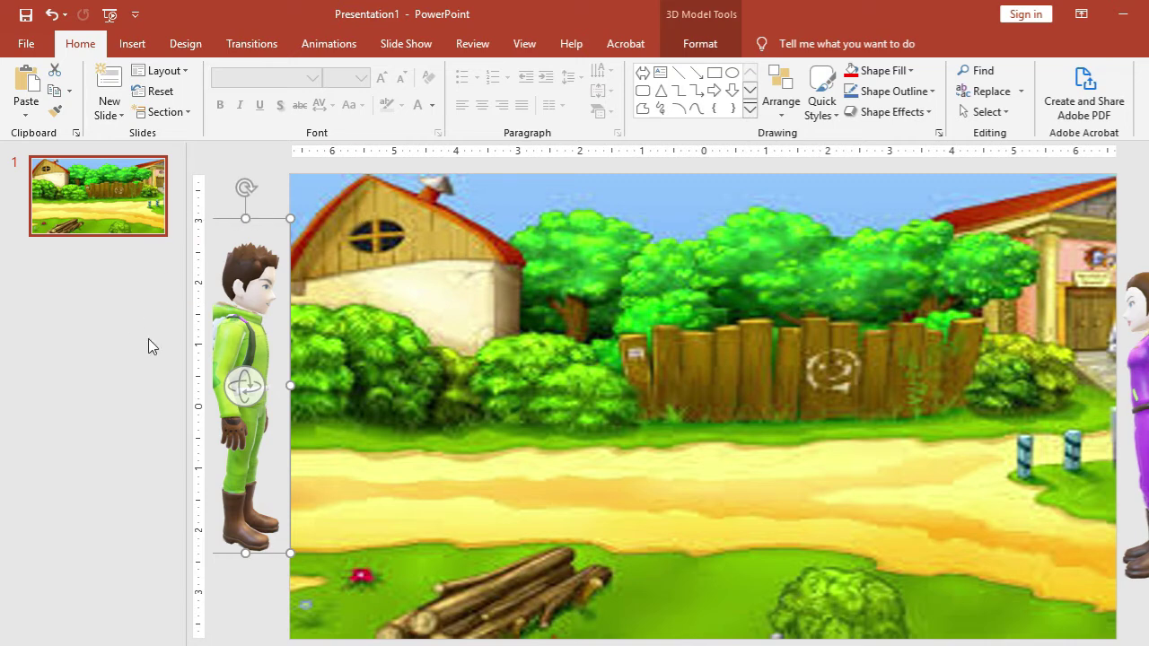
pyautogui.click(272, 187)
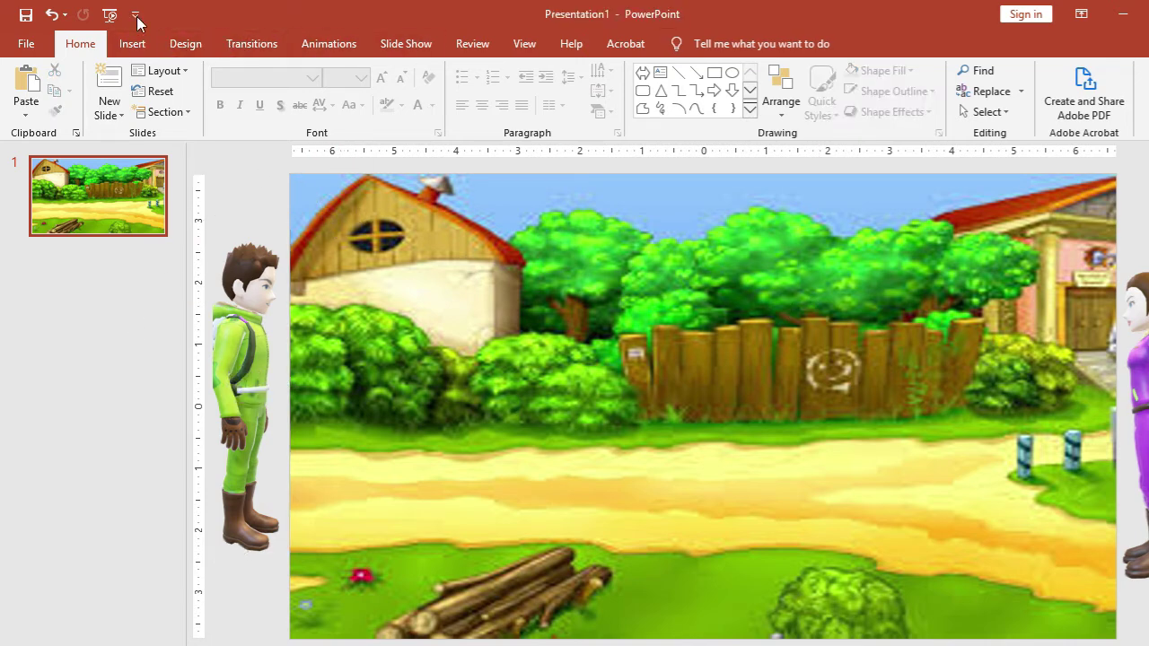
# Insert orange-outlined WordArt with the text "JAGA JARAK AMAN".
pyautogui.click(133, 45)
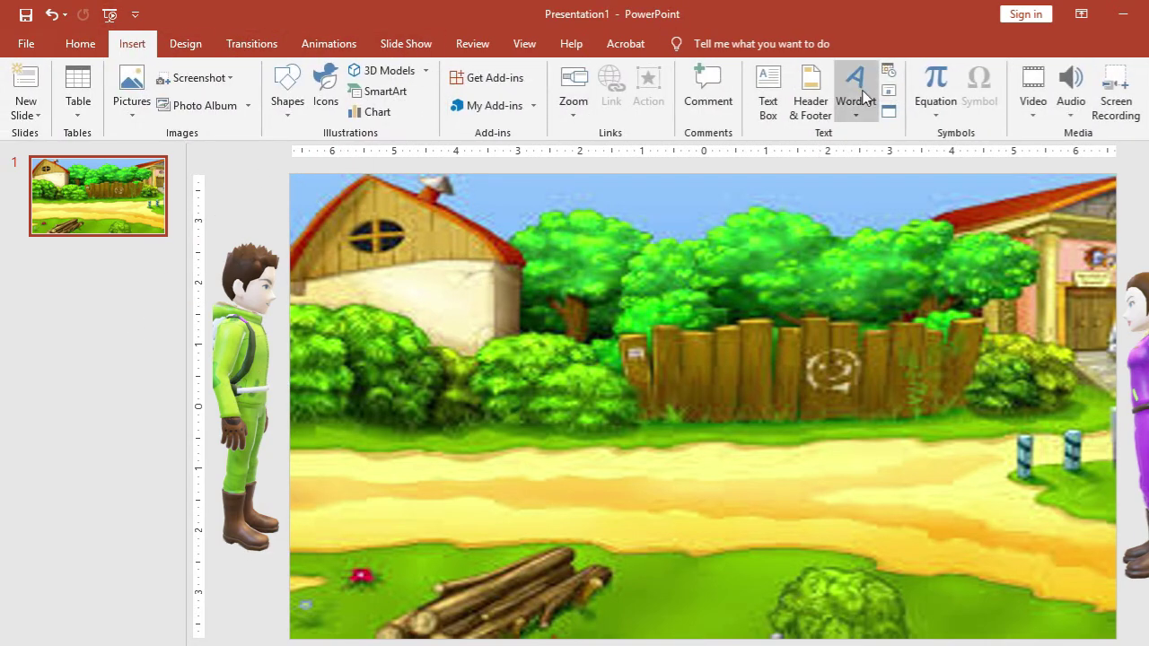
pyautogui.click(863, 97)
pyautogui.click(953, 155)
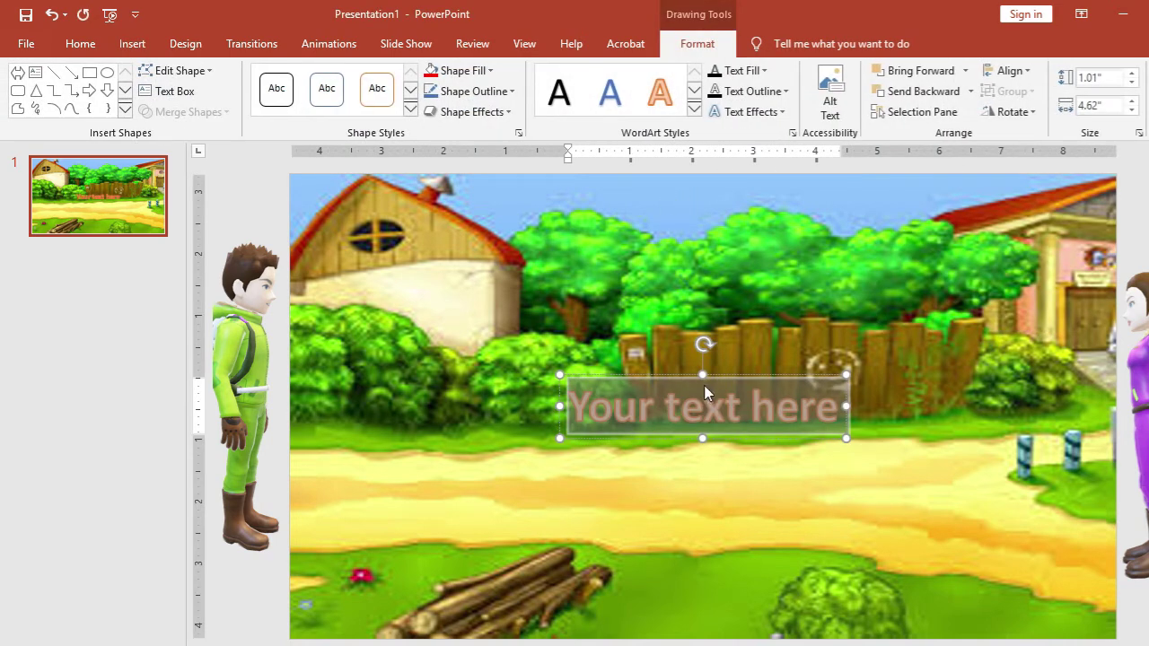
pyautogui.write('JAGA JA')
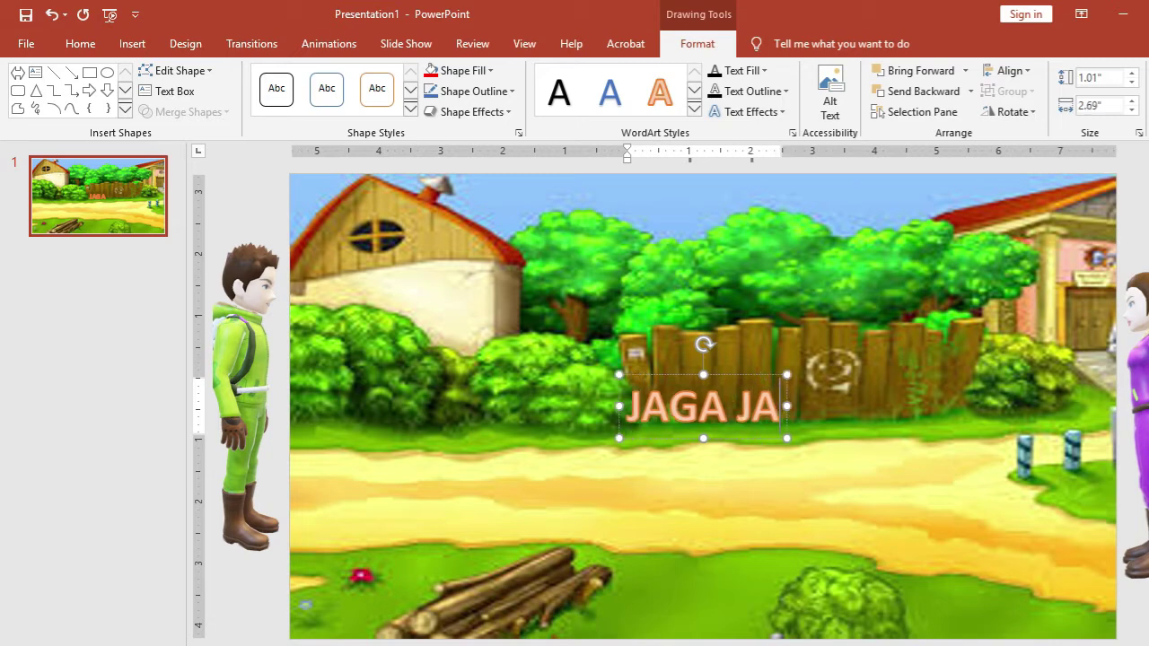
pyautogui.write('RAK AMAN')
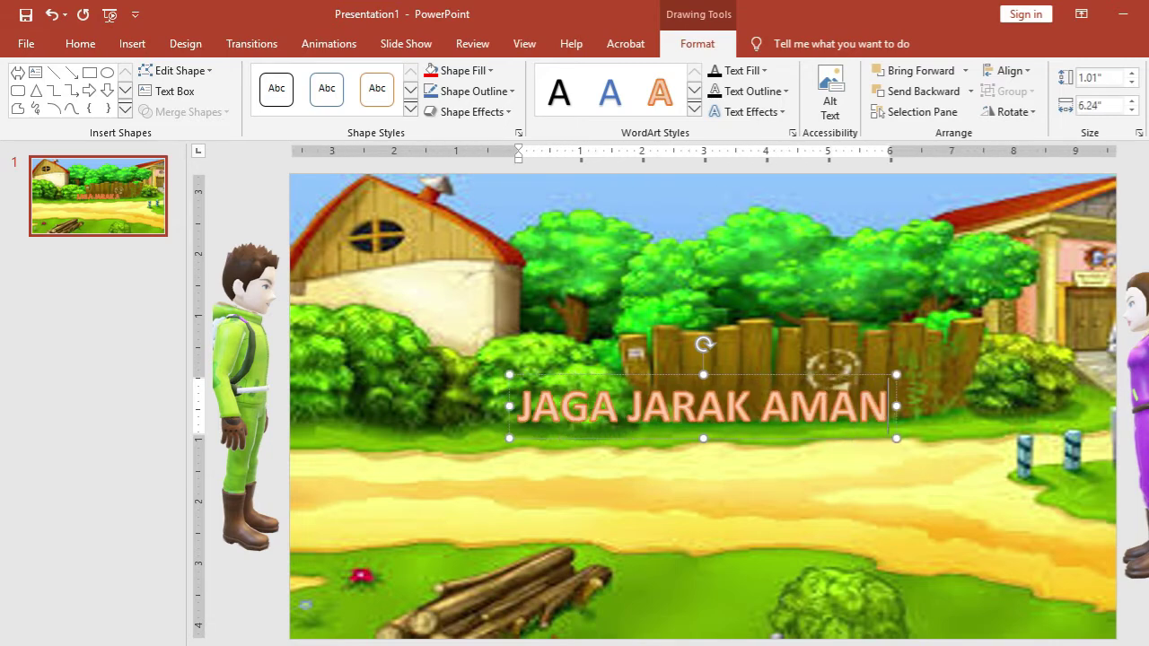
pyautogui.click(191, 438)
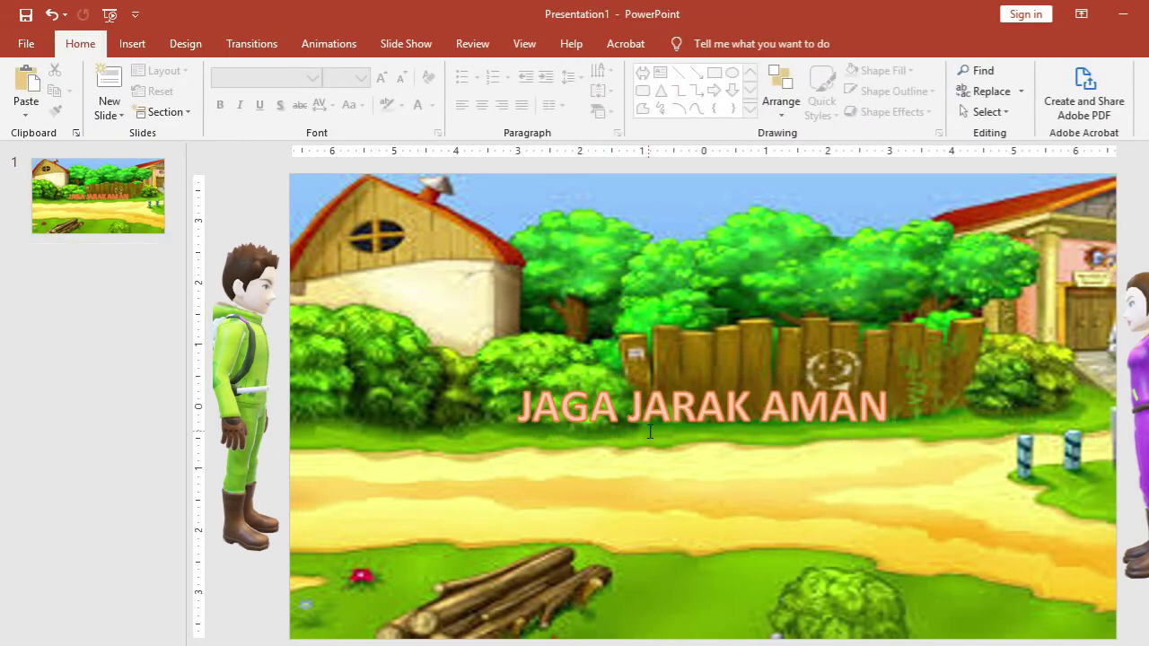
# Move the WordArt title up to the sky area at the top of the slide.
pyautogui.click(671, 395)
pyautogui.moveTo(675, 377); pyautogui.dragTo(685, 173)
pyautogui.click(123, 322)
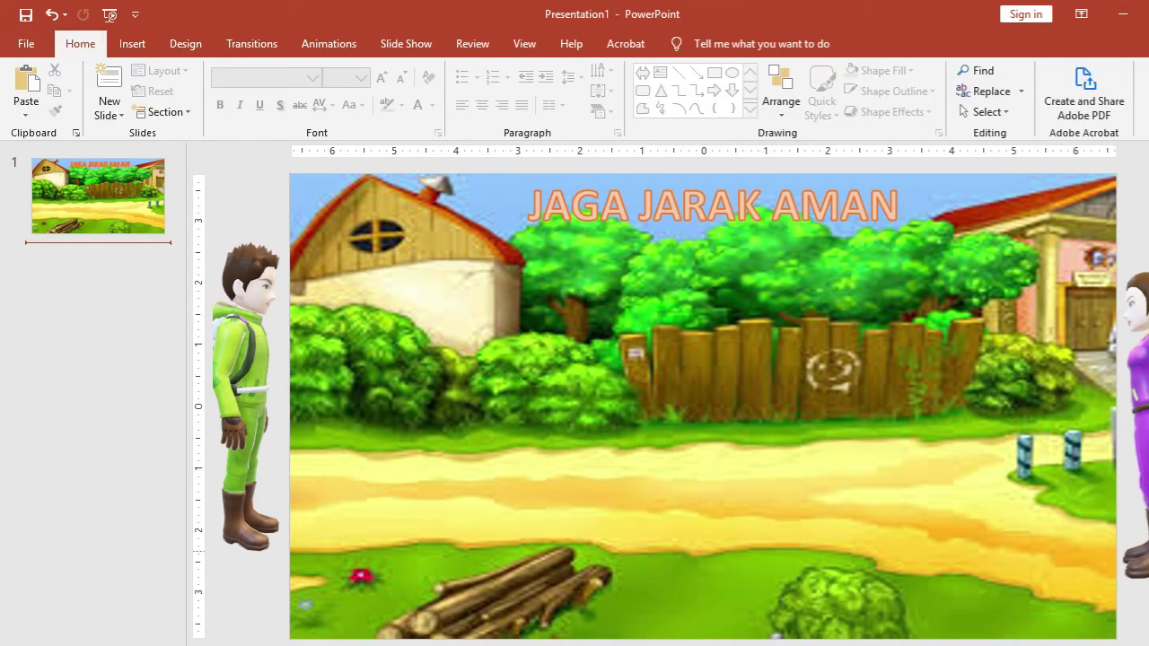
# Duplicate slide 1.
pyautogui.click(118, 226)
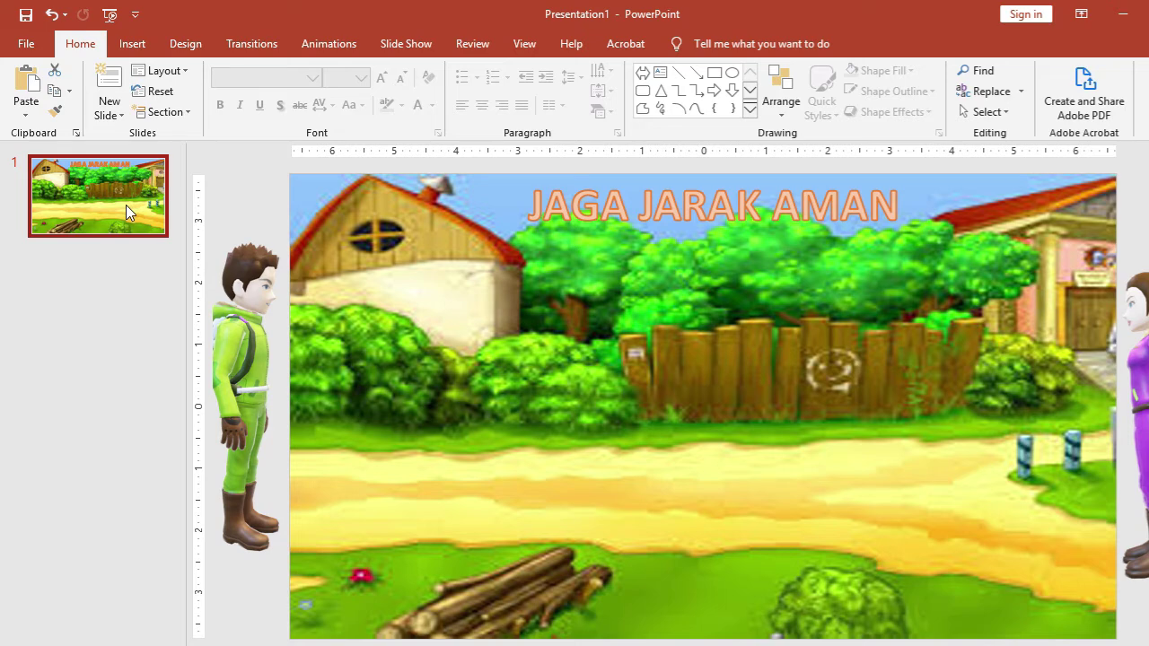
pyautogui.rightClick(125, 211)
pyautogui.click(229, 334)
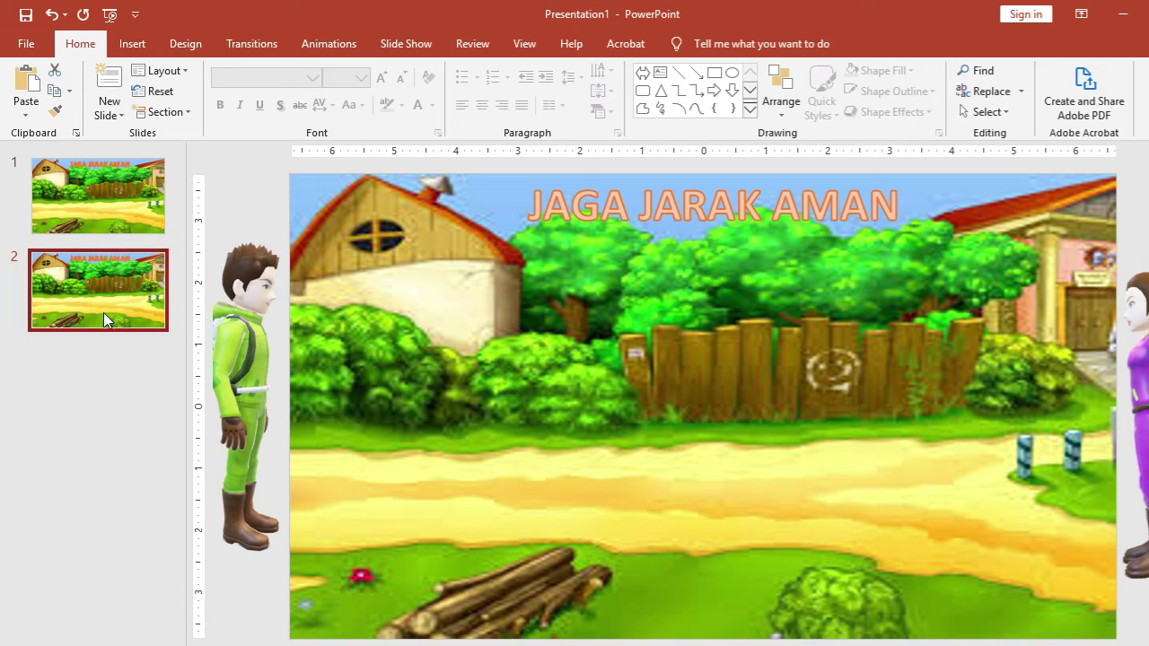
# On slide 2, move the green and purple avatars to the middle of the path, standing close together face to face.
pyautogui.click(238, 392)
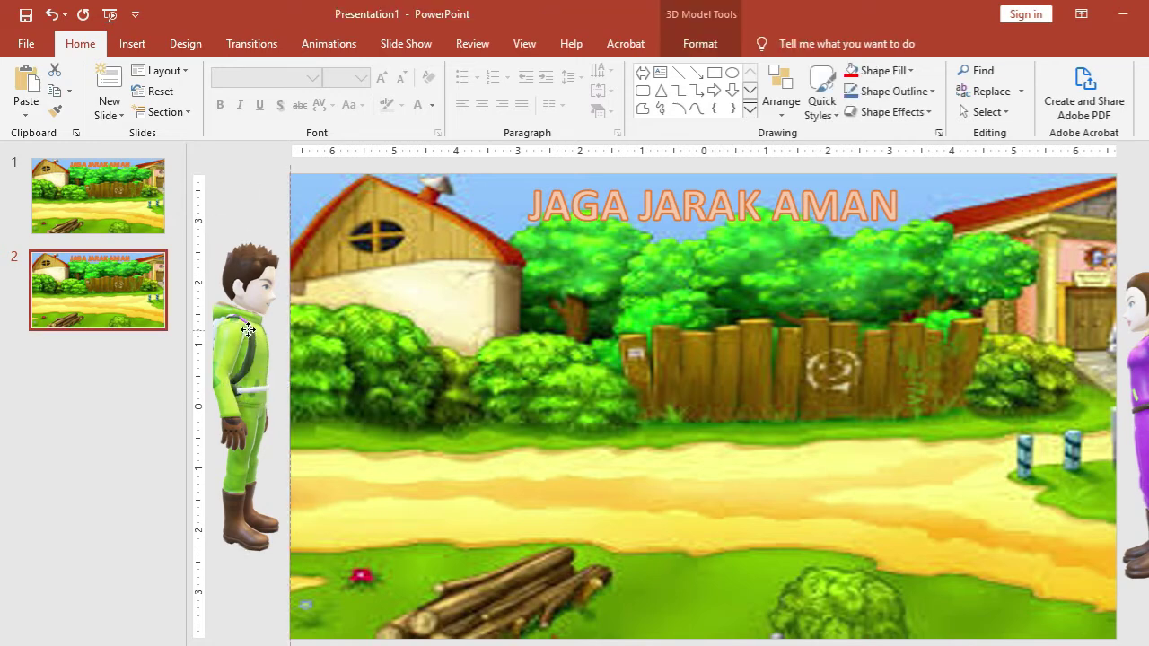
pyautogui.moveTo(247, 330); pyautogui.dragTo(664, 319)
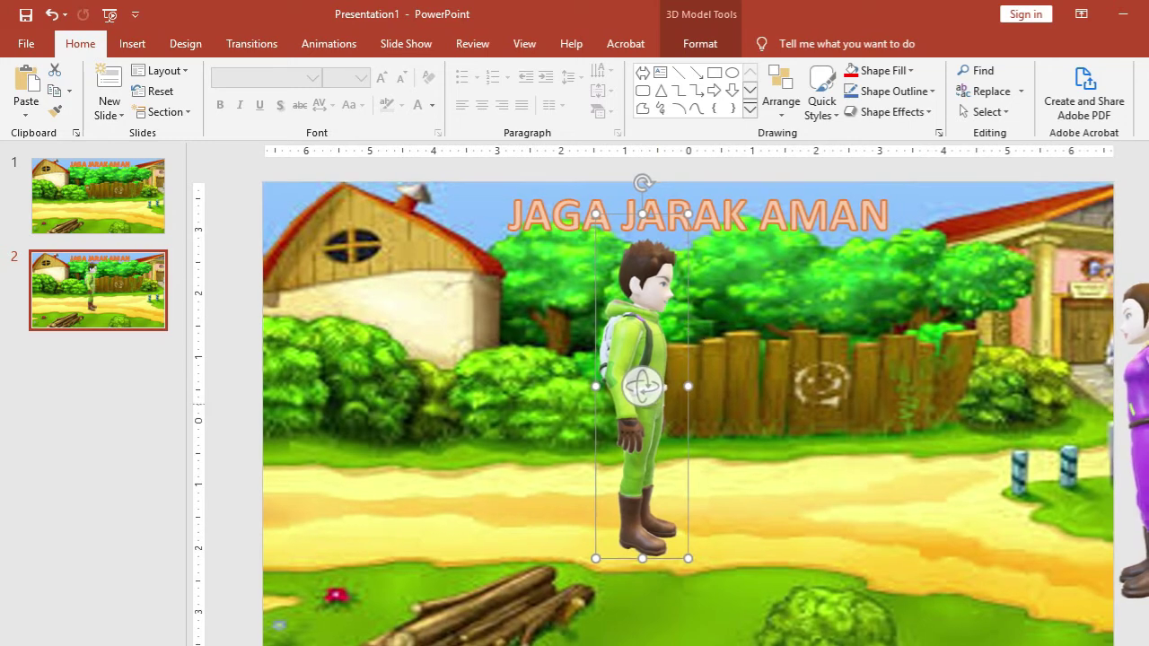
pyautogui.click(1132, 404)
pyautogui.moveTo(1132, 350); pyautogui.dragTo(767, 308)
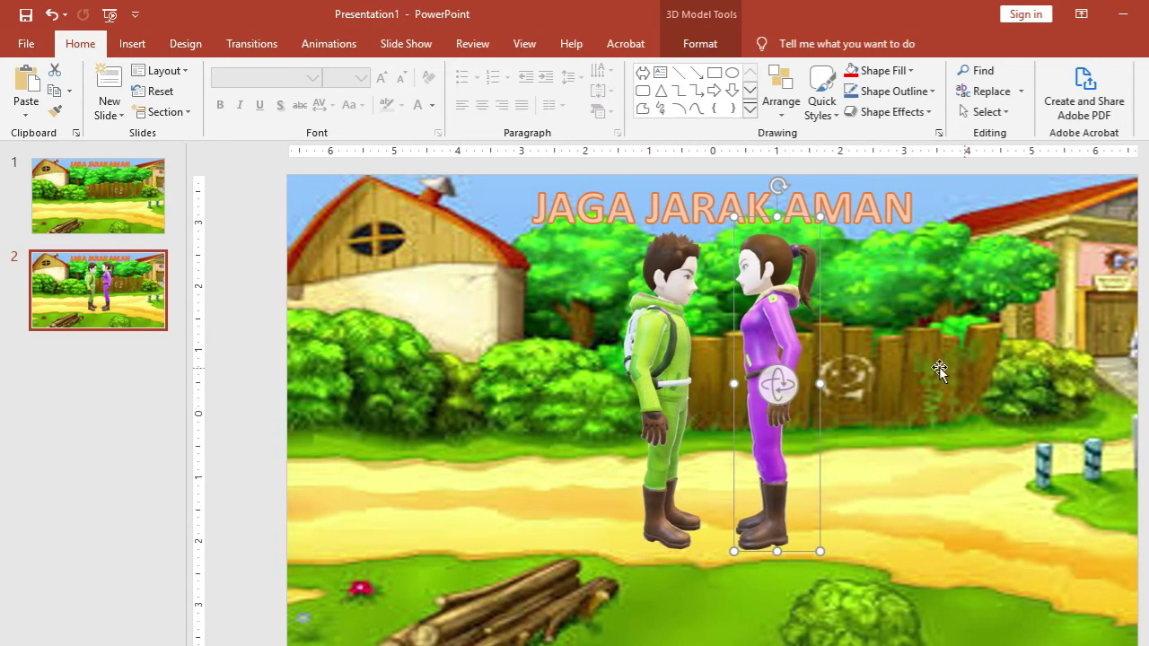
pyautogui.click(248, 415)
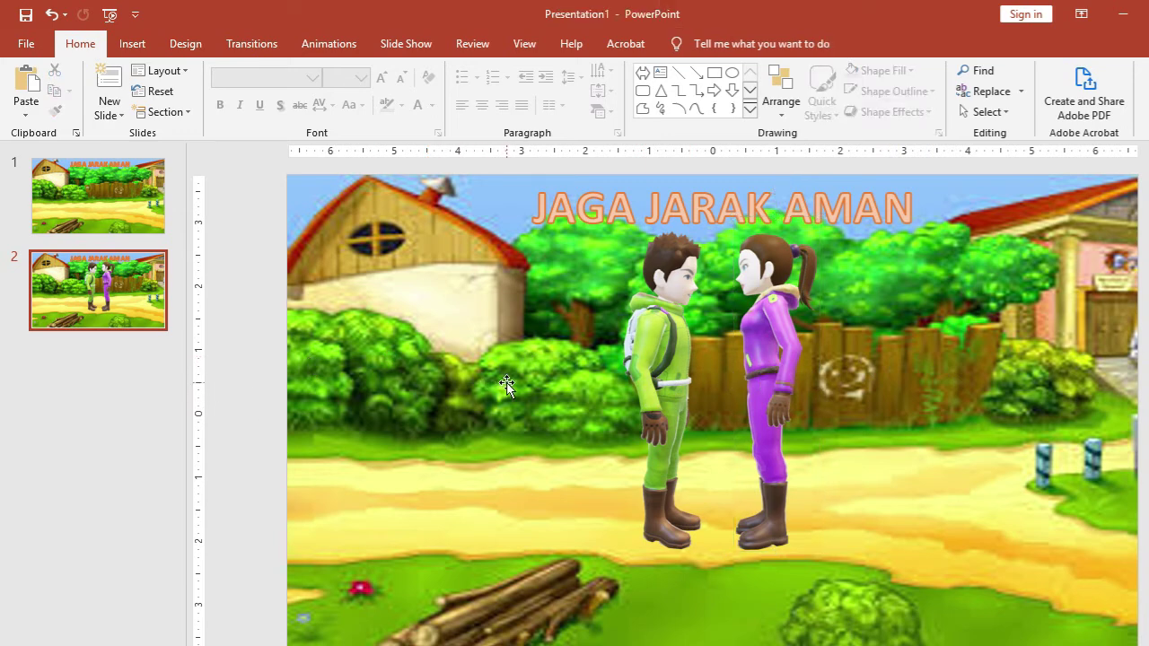
# Draw a left-right arrow about 0.49" wide and 0.34" high between the avatars' chests and fill it dark red.
pyautogui.click(131, 44)
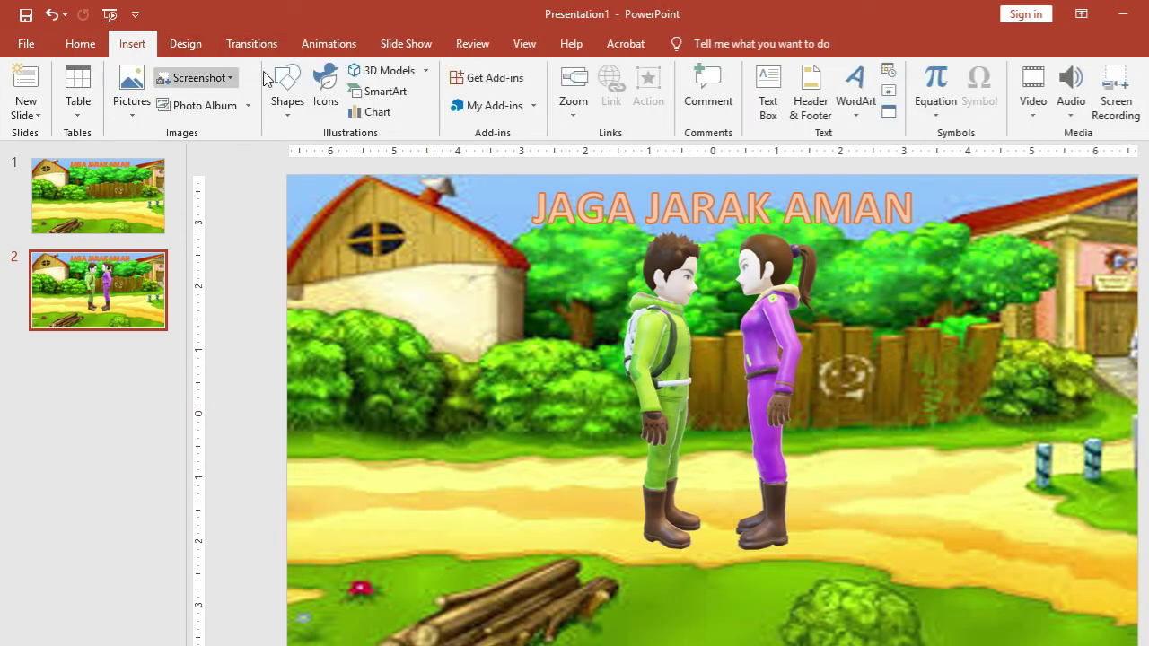
pyautogui.click(287, 90)
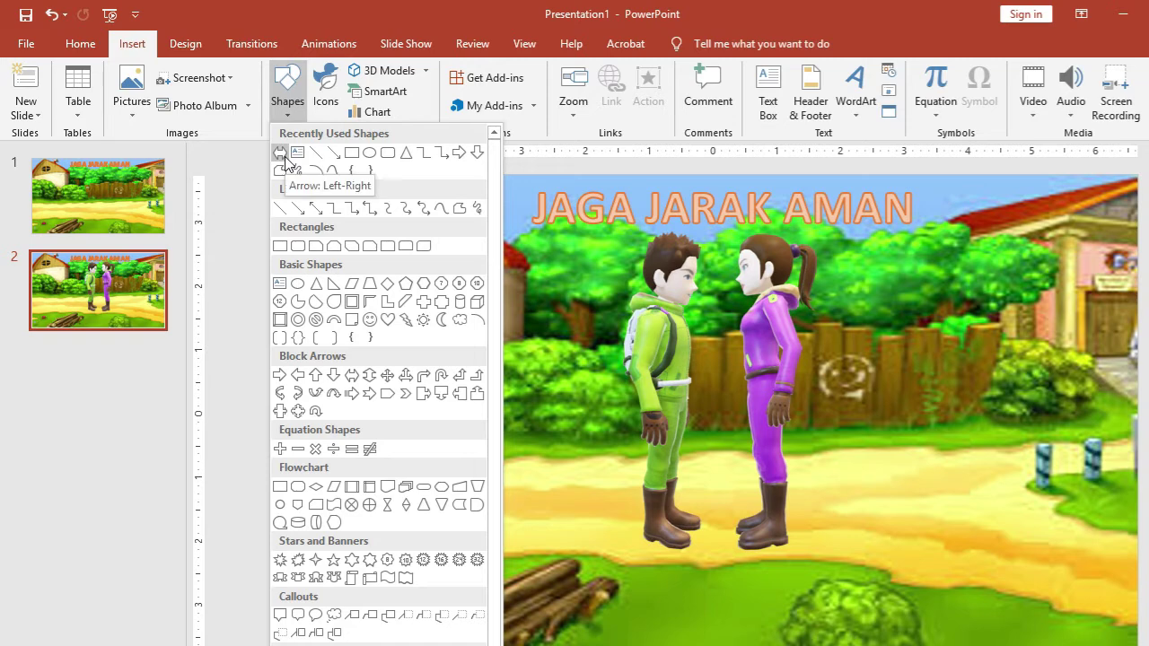
pyautogui.click(280, 153)
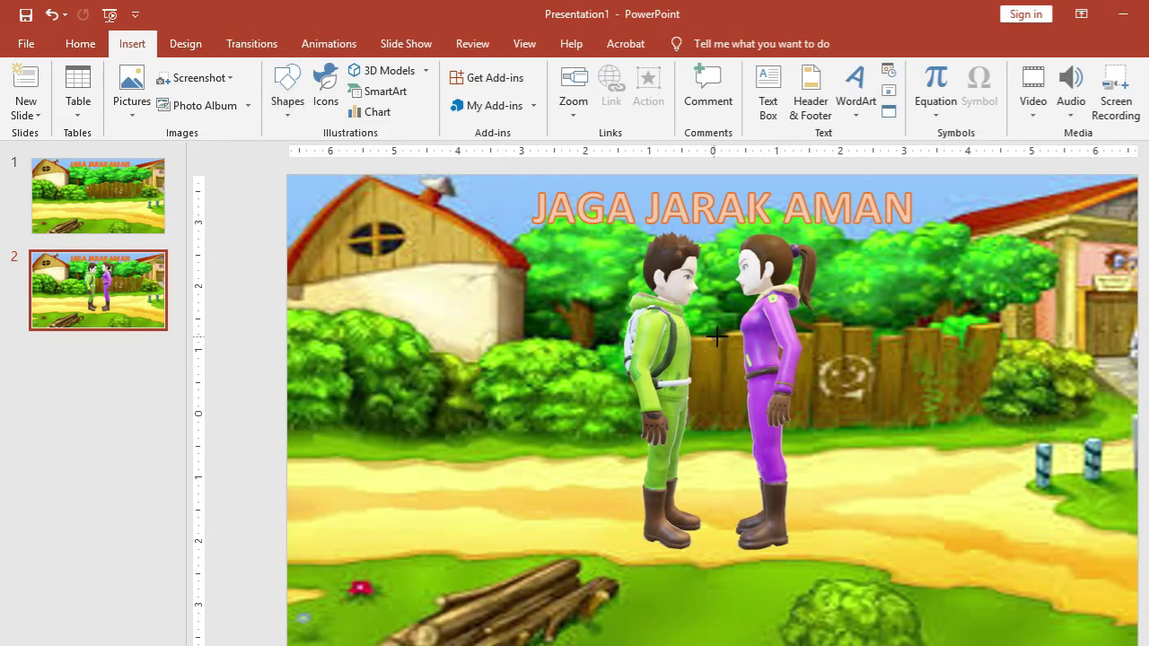
pyautogui.moveTo(742, 357)
pyautogui.mouseDown()
pyautogui.moveTo(732, 363)
pyautogui.moveTo(715, 341)
pyautogui.moveTo(718, 324)
pyautogui.moveTo(711, 364)
pyautogui.moveTo(715, 302)
pyautogui.moveTo(711, 339)
pyautogui.moveTo(709, 328)
pyautogui.mouseUp()
pyautogui.click(461, 72)
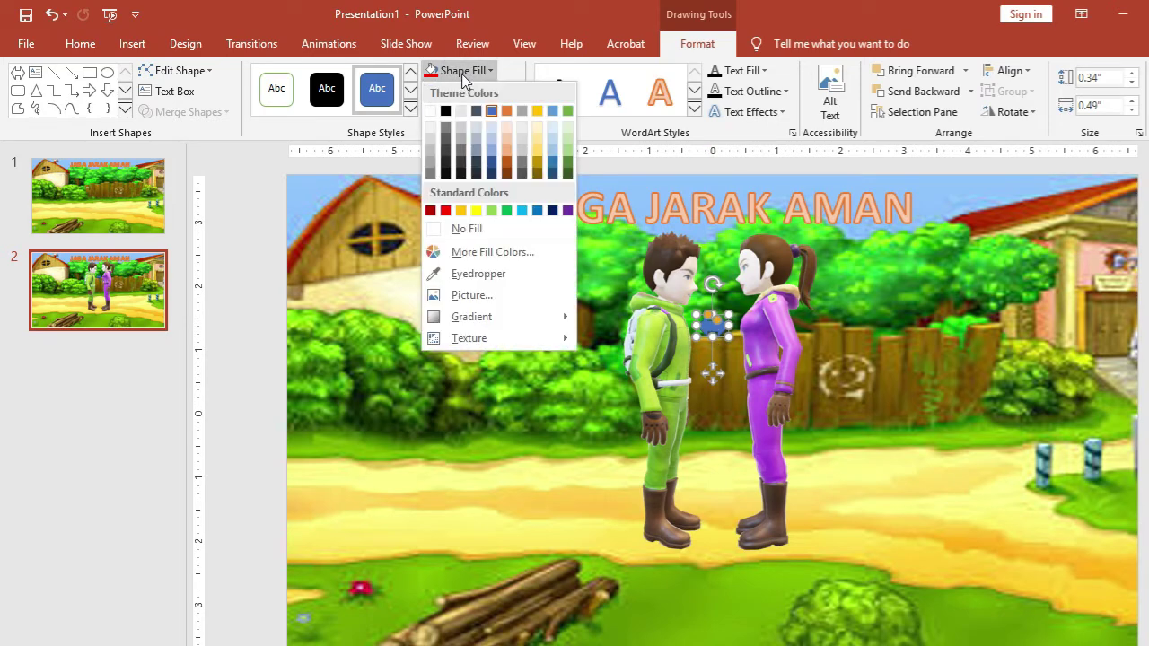
pyautogui.click(431, 212)
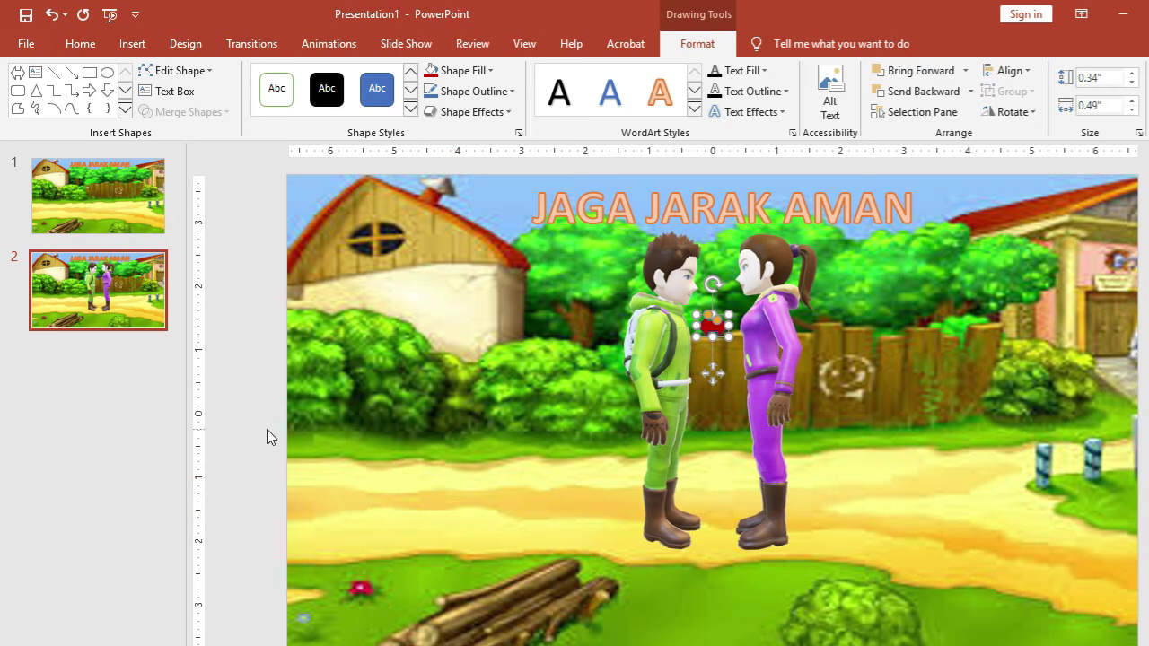
pyautogui.click(244, 423)
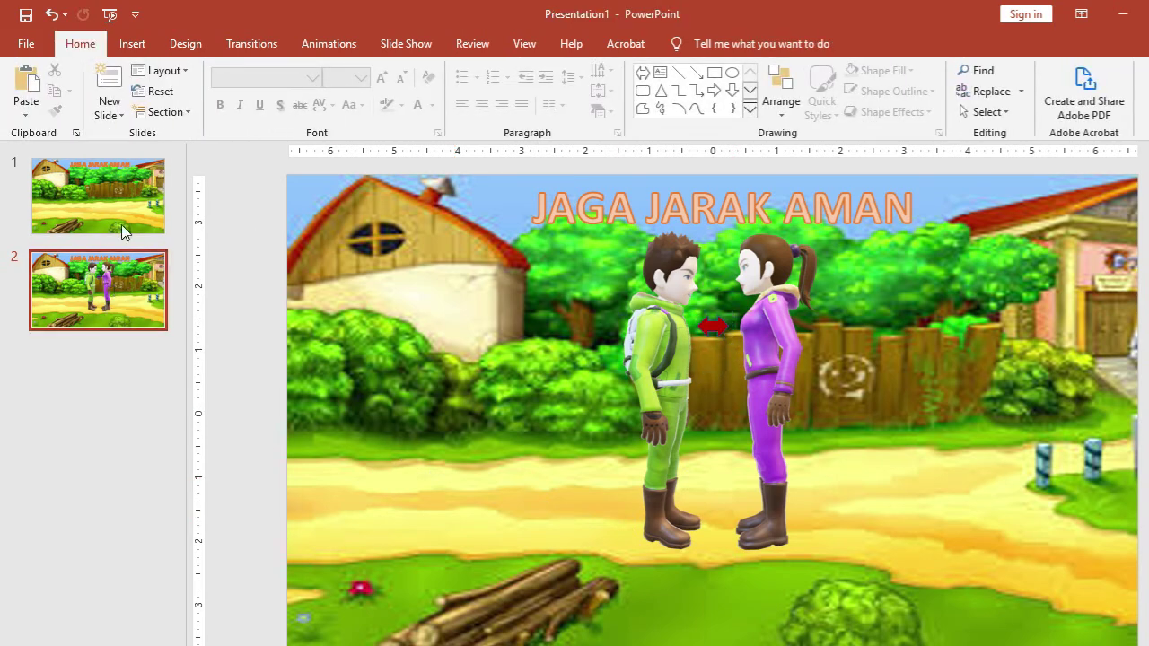
# Duplicate slide 2 with the arrow and both avatars.
pyautogui.rightClick(119, 310)
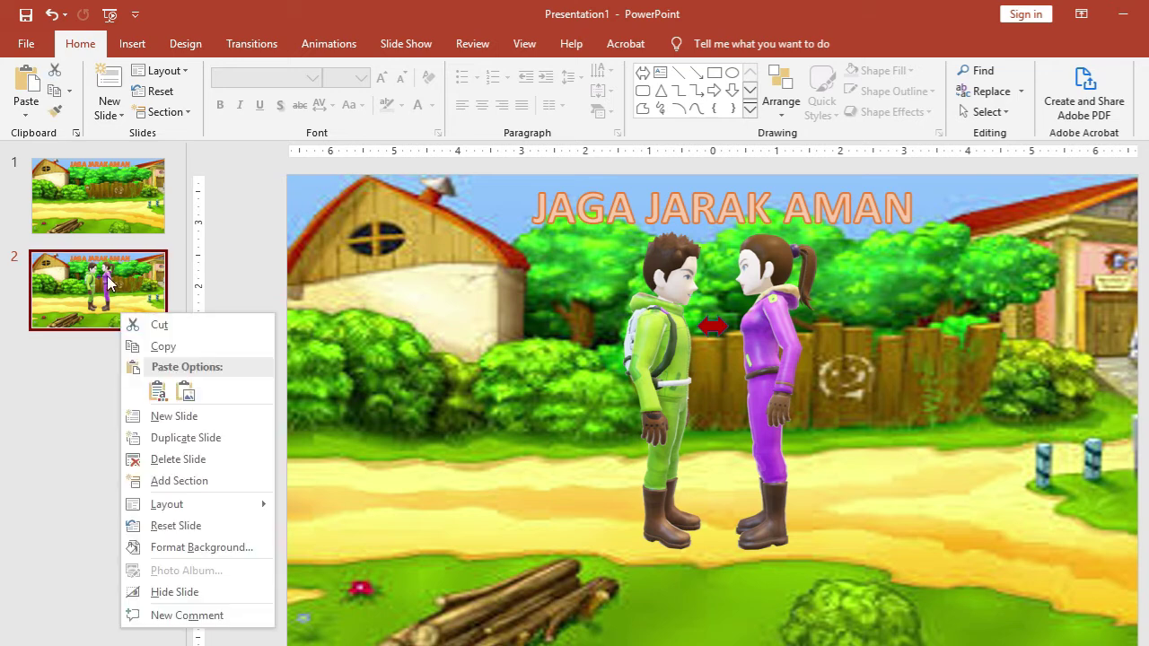
pyautogui.click(108, 281)
pyautogui.rightClick(108, 281)
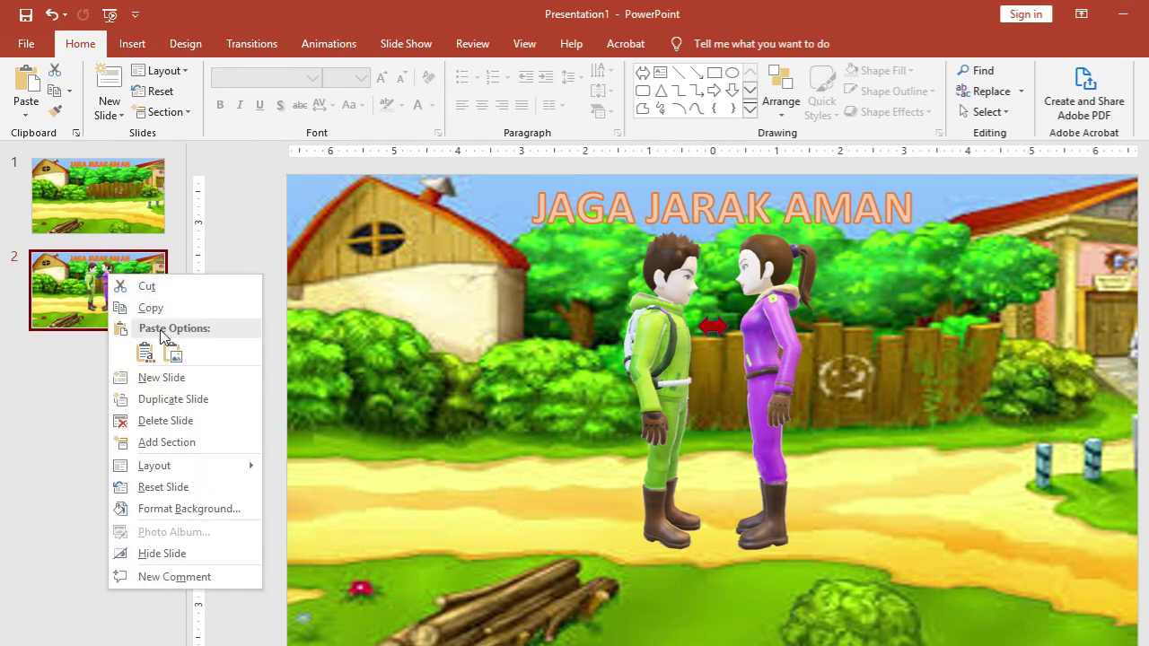
pyautogui.click(172, 399)
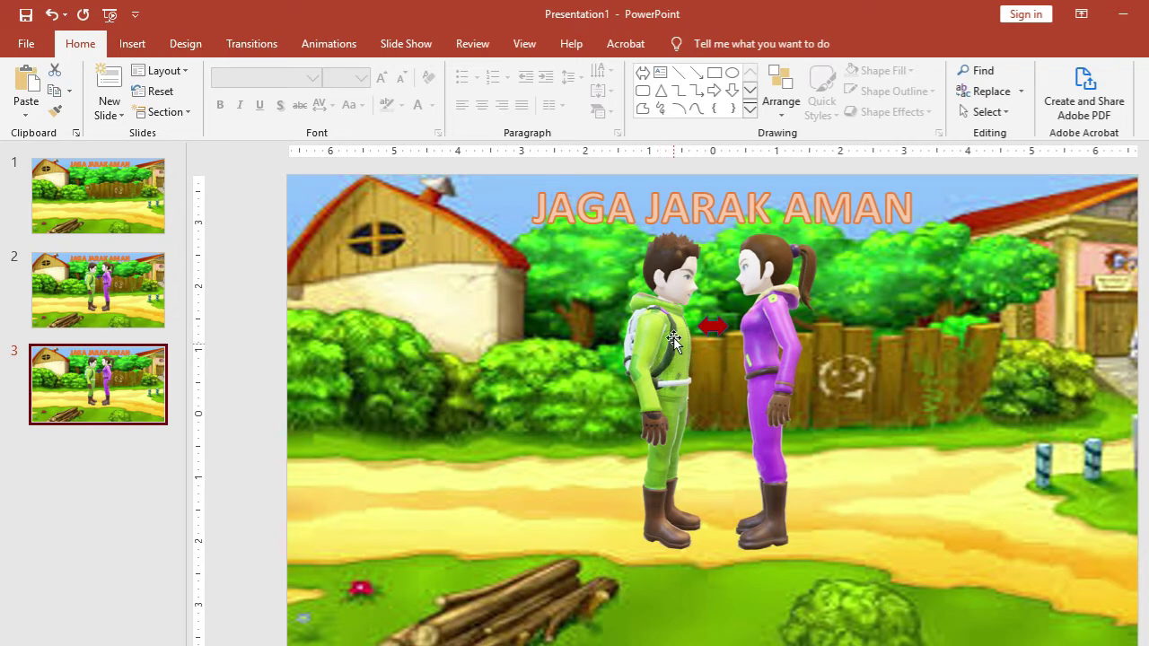
# On slide 3, move the green avatar left and the purple avatar right to widen the gap around the red arrow.
pyautogui.click(673, 340)
pyautogui.moveTo(673, 323); pyautogui.dragTo(554, 325)
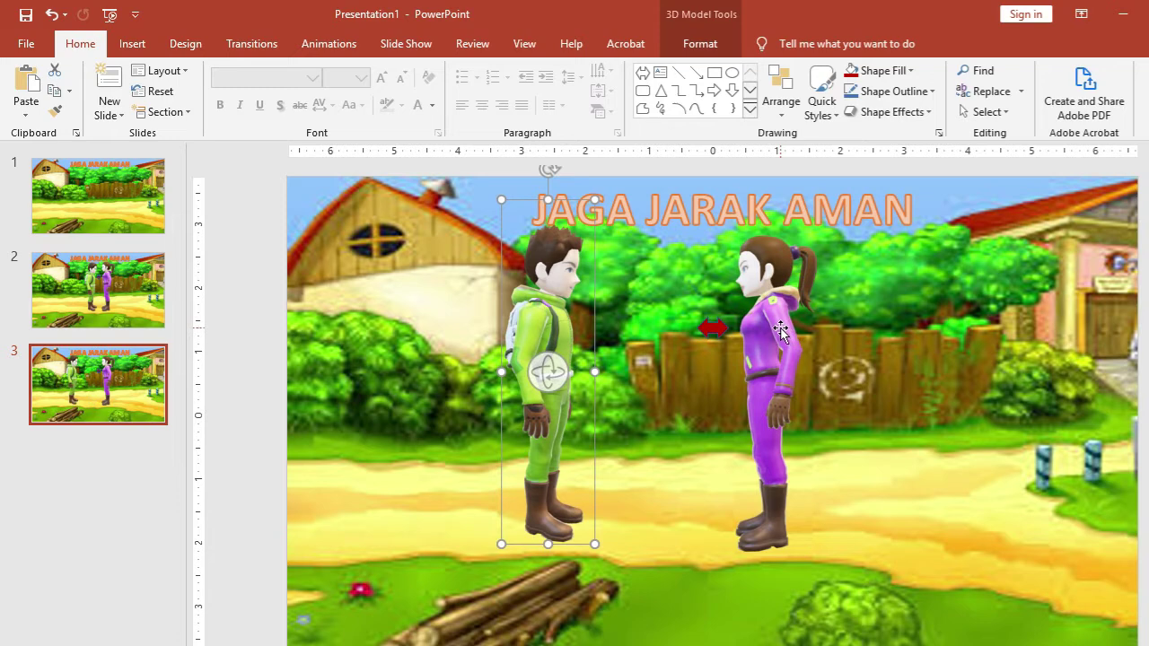
pyautogui.click(779, 325)
pyautogui.moveTo(783, 320); pyautogui.dragTo(877, 313)
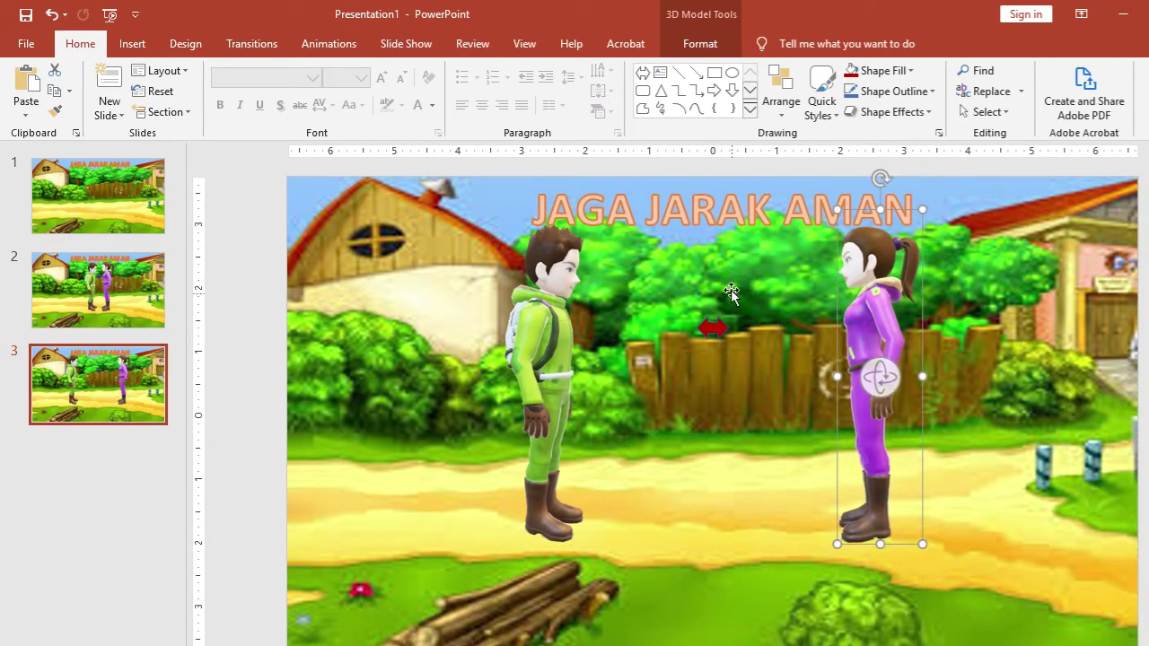
# On slide 3, stretch the red double-headed arrow at both ends so it spans the gap between the two avatars' chests.
pyautogui.click(710, 326)
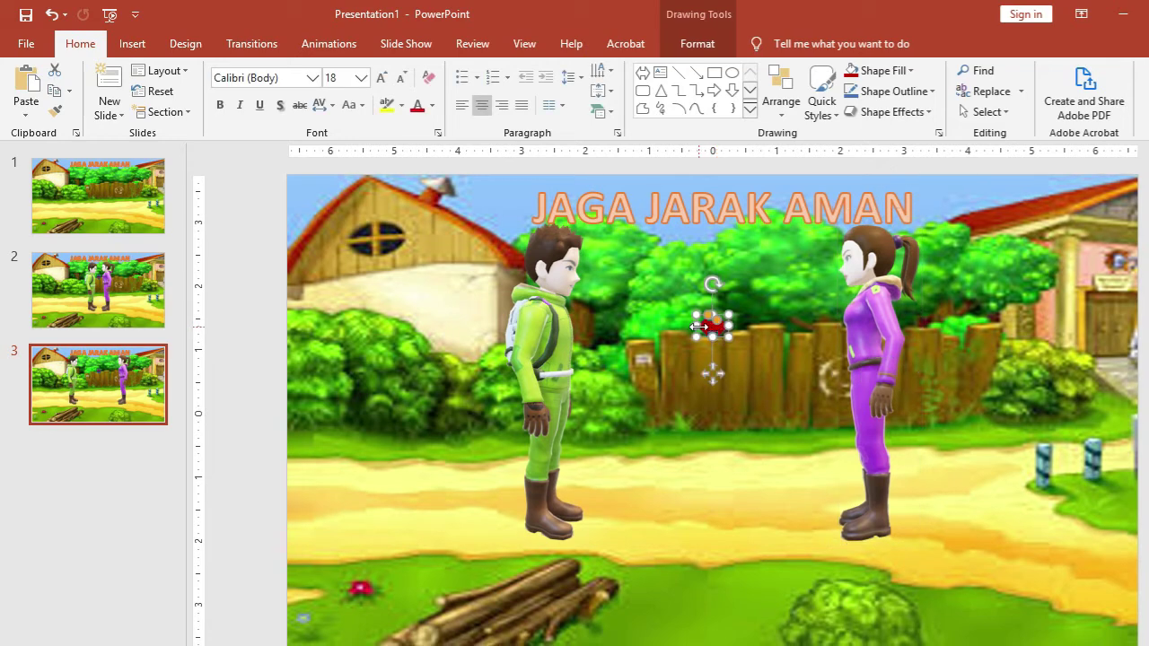
pyautogui.moveTo(699, 327); pyautogui.dragTo(589, 323)
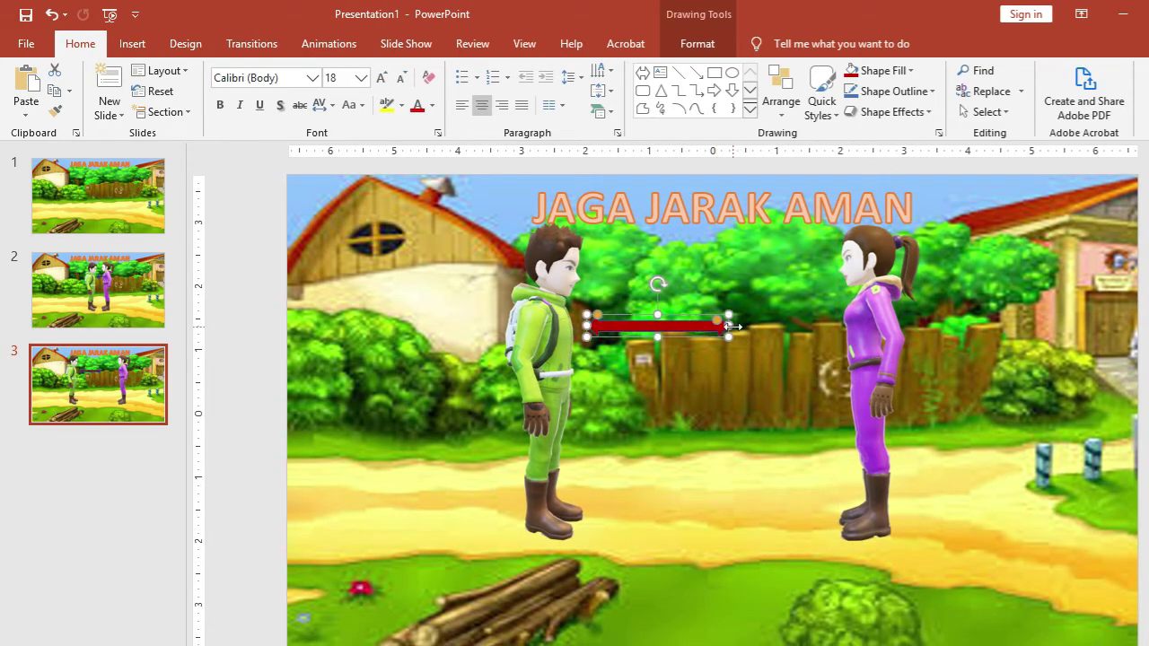
pyautogui.moveTo(728, 326); pyautogui.dragTo(831, 327)
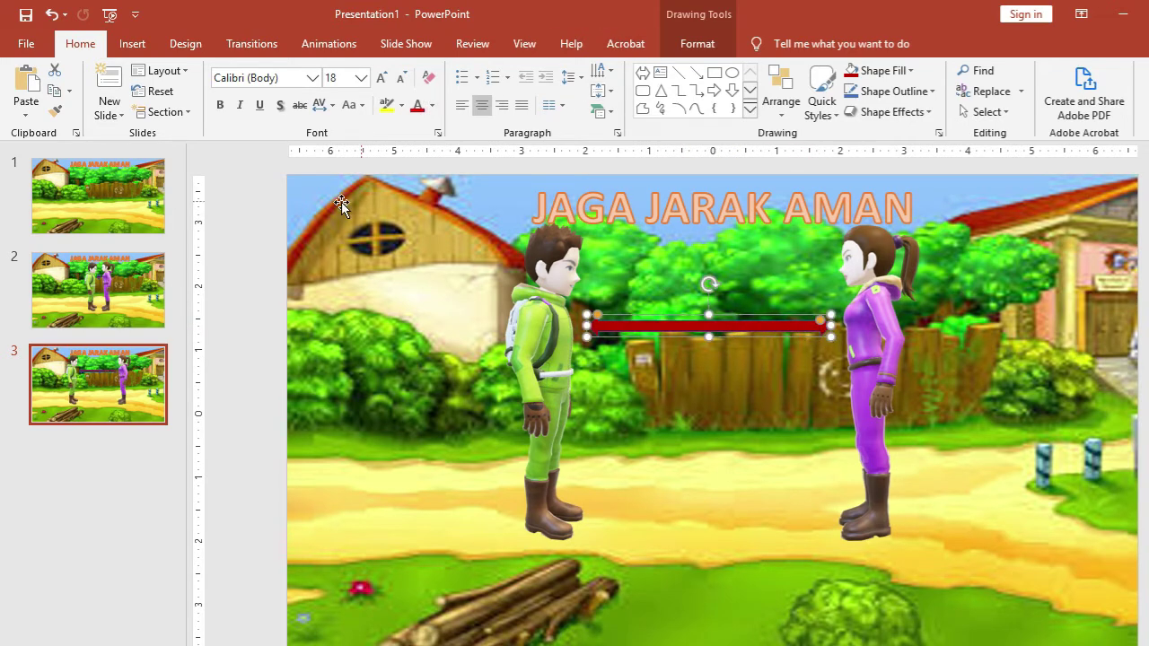
pyautogui.click(233, 220)
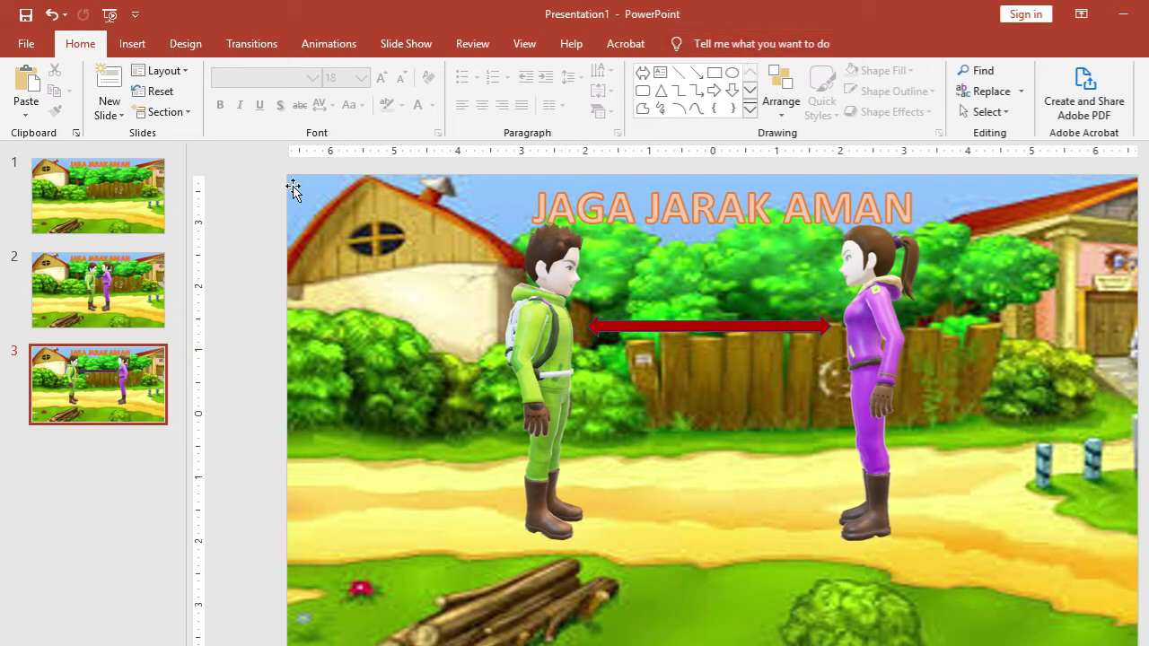
# Add white WordArt with an orange outline reading "2 METER" and place it just below the red arrow on slide 3.
pyautogui.click(133, 44)
pyautogui.click(856, 90)
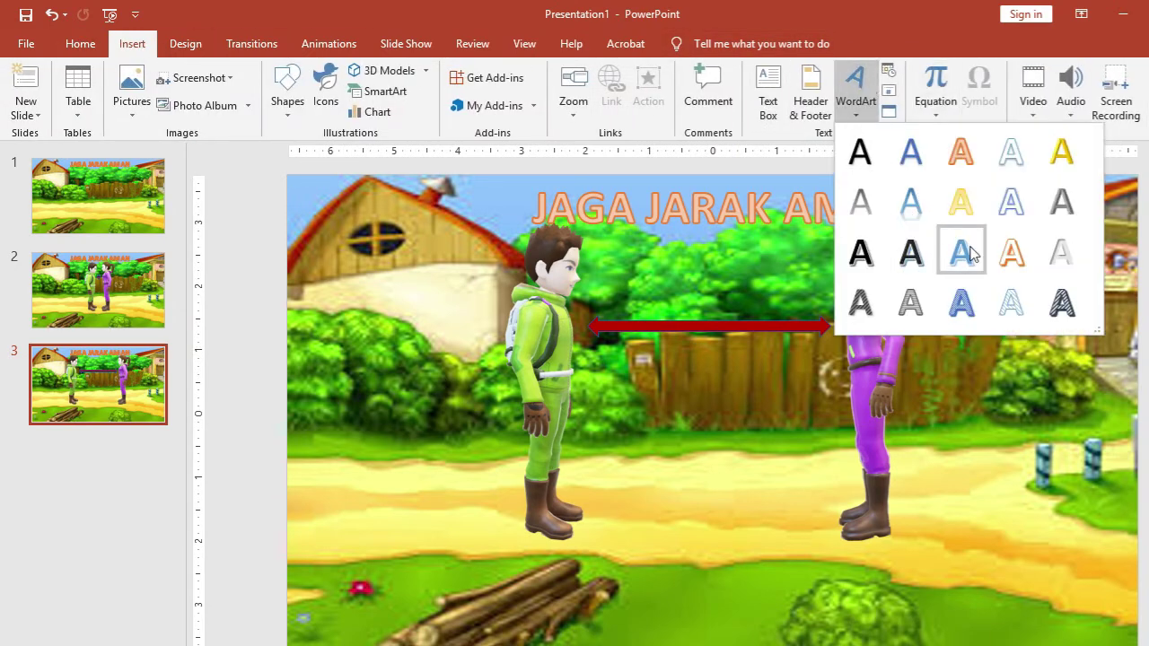
pyautogui.click(1014, 255)
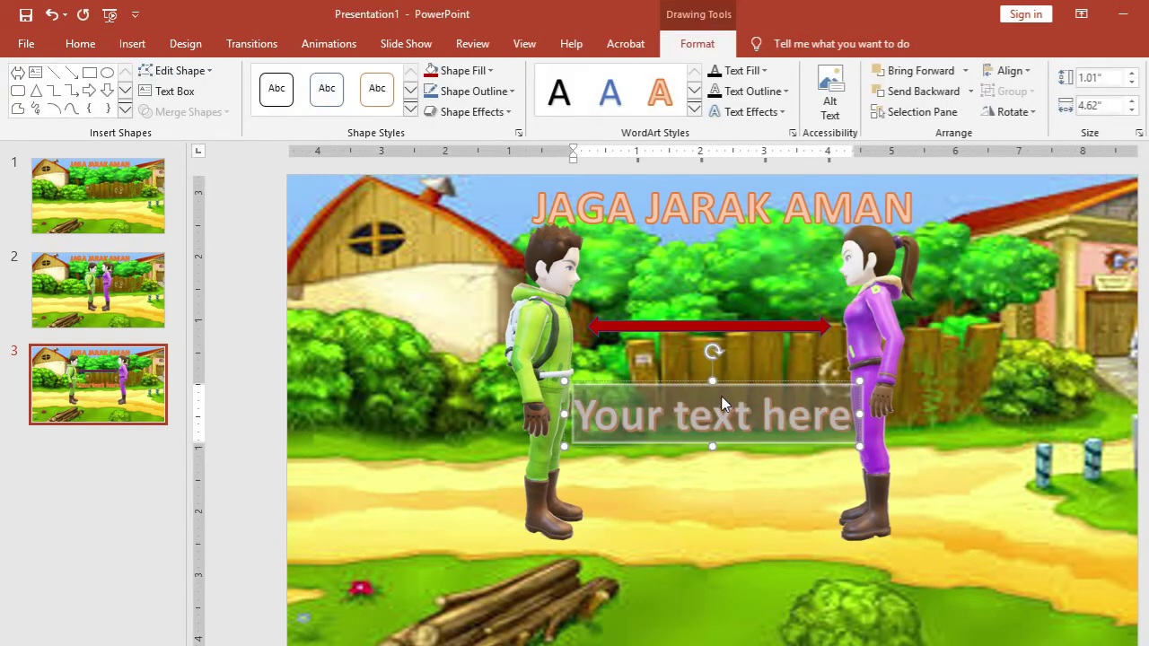
pyautogui.write('2')
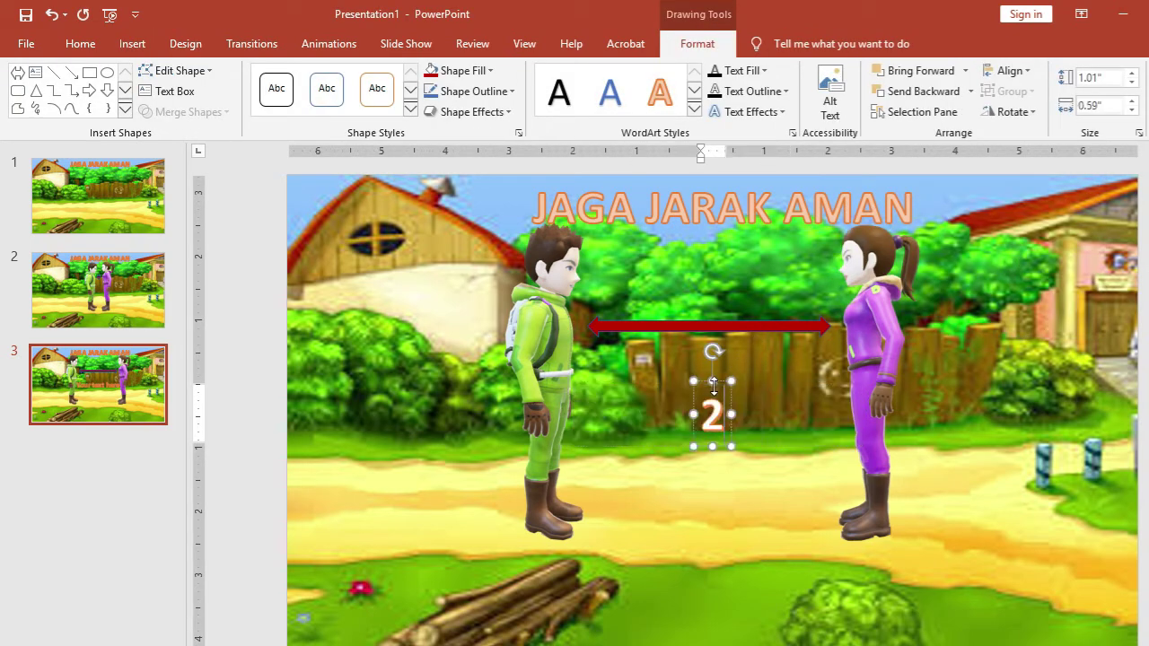
pyautogui.write(' ME')
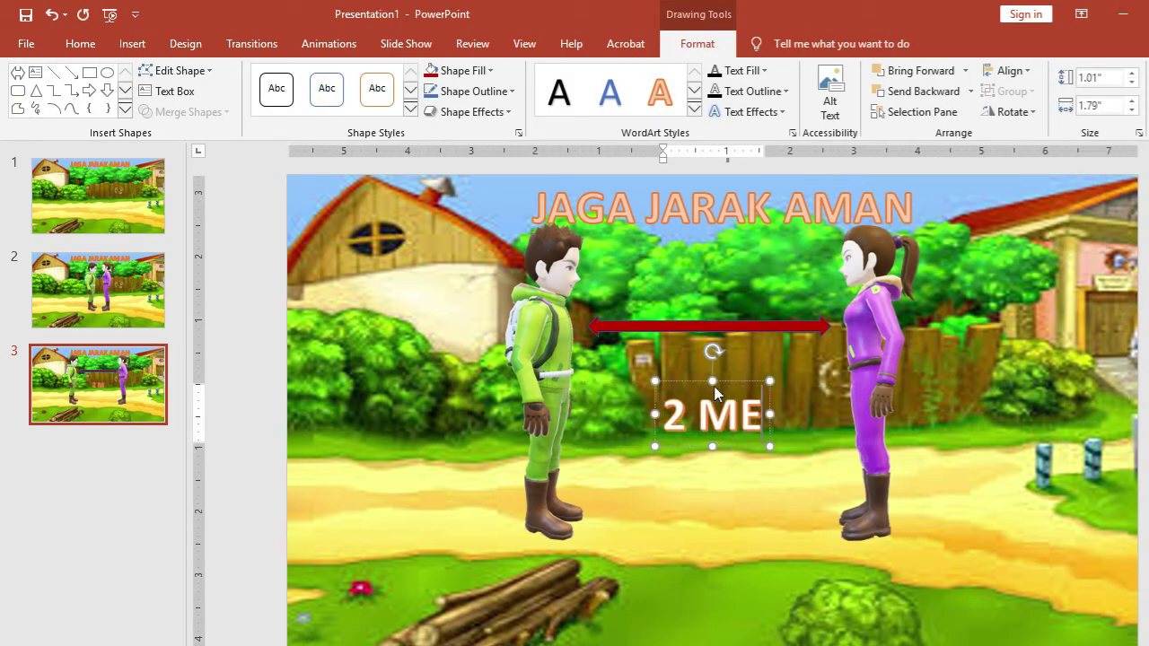
pyautogui.write('TER')
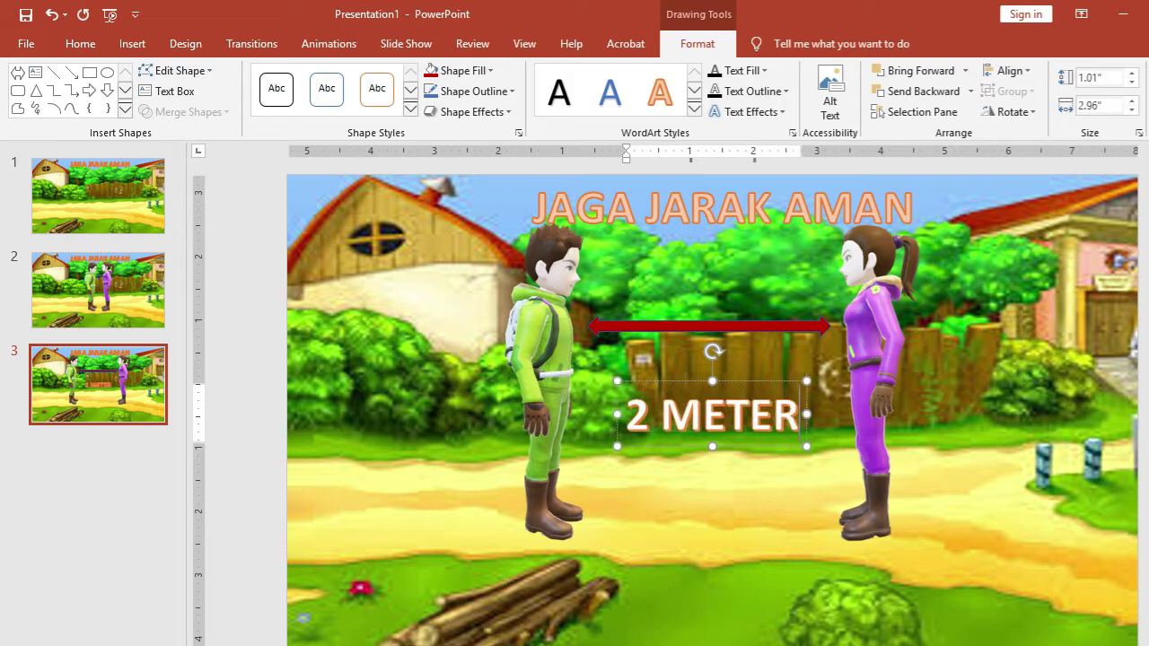
pyautogui.moveTo(725, 384); pyautogui.dragTo(724, 332)
pyautogui.click(232, 287)
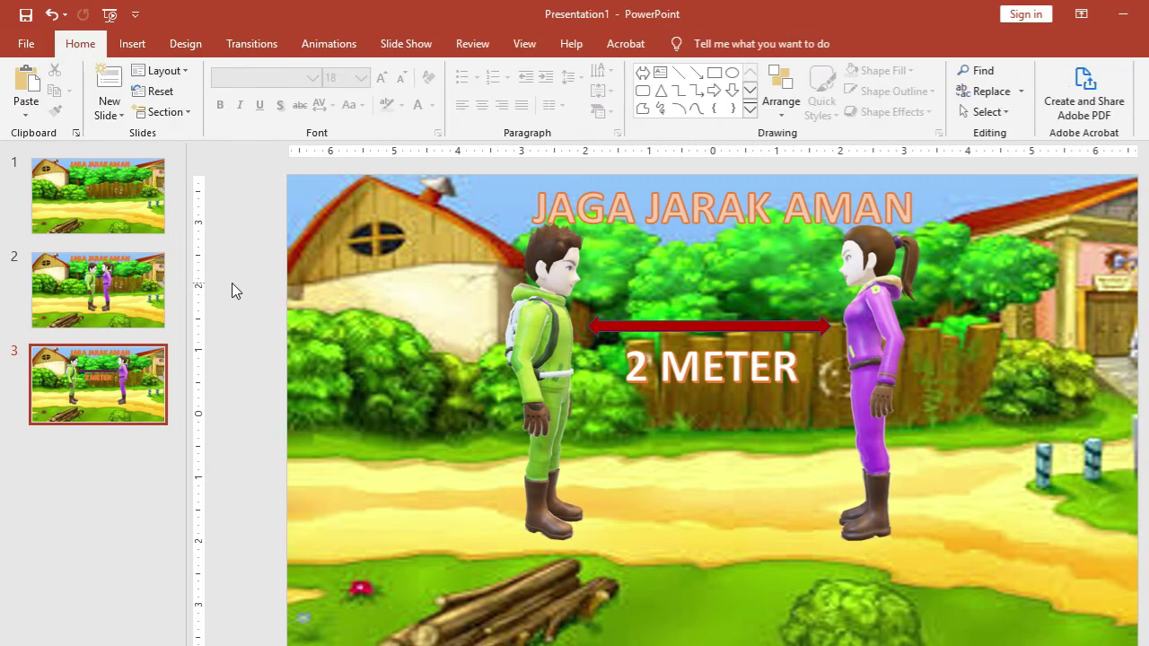
# Apply the Morph transition to slides 2 and 3.
pyautogui.click(134, 474)
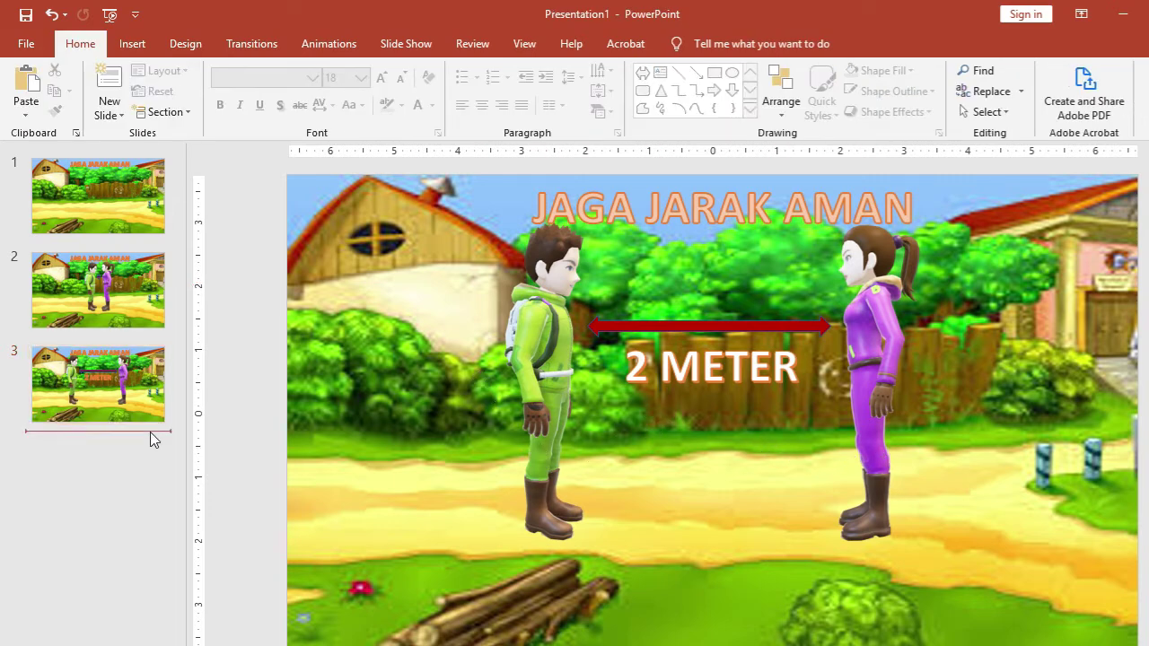
pyautogui.click(101, 181)
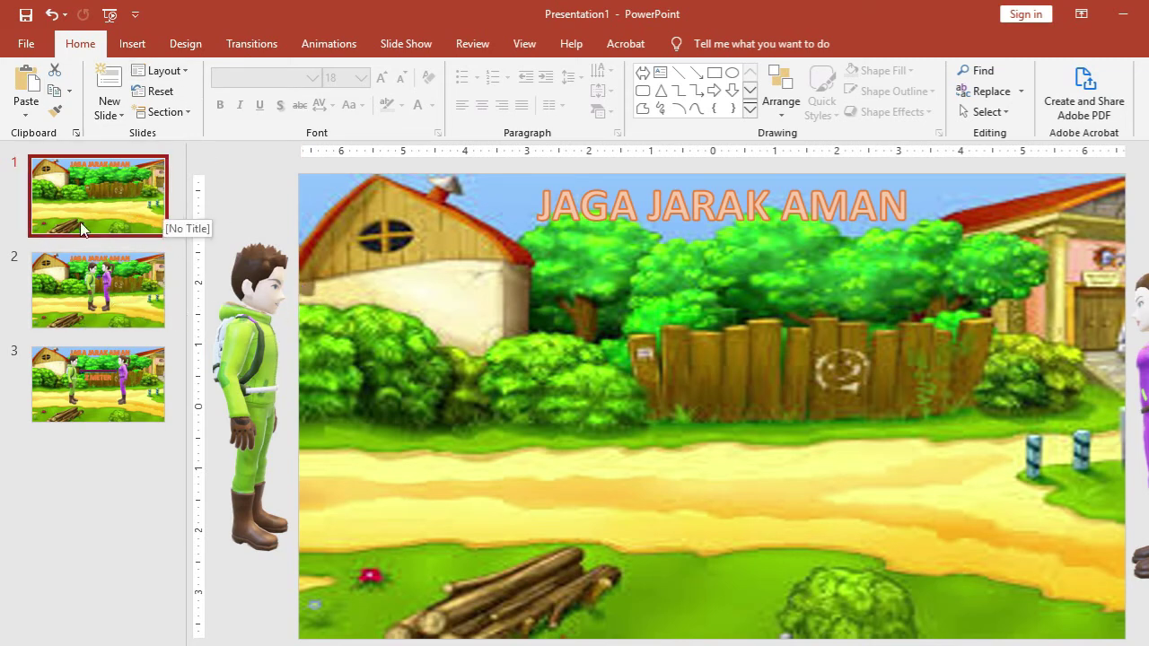
pyautogui.click(150, 266)
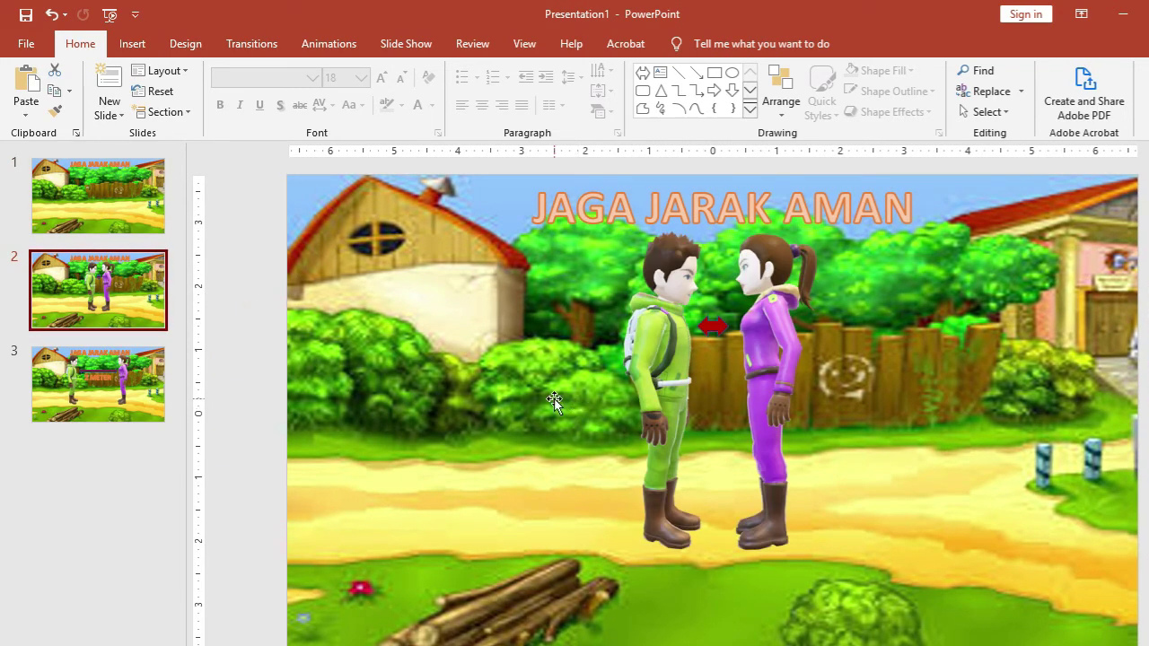
pyautogui.click(382, 256)
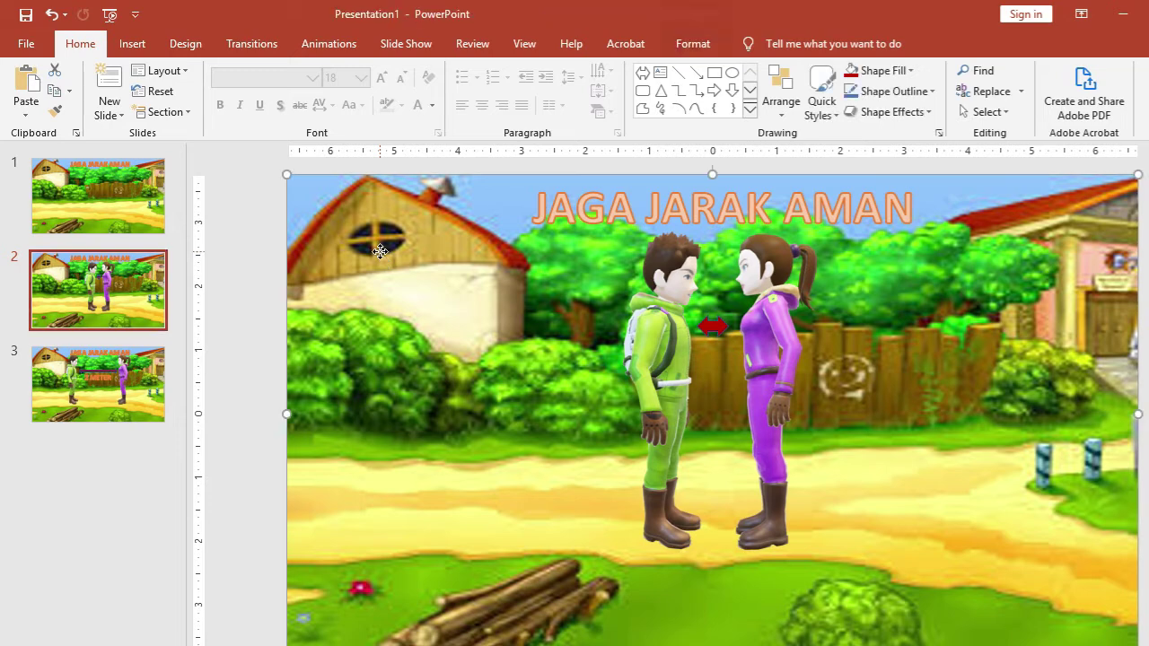
pyautogui.click(243, 52)
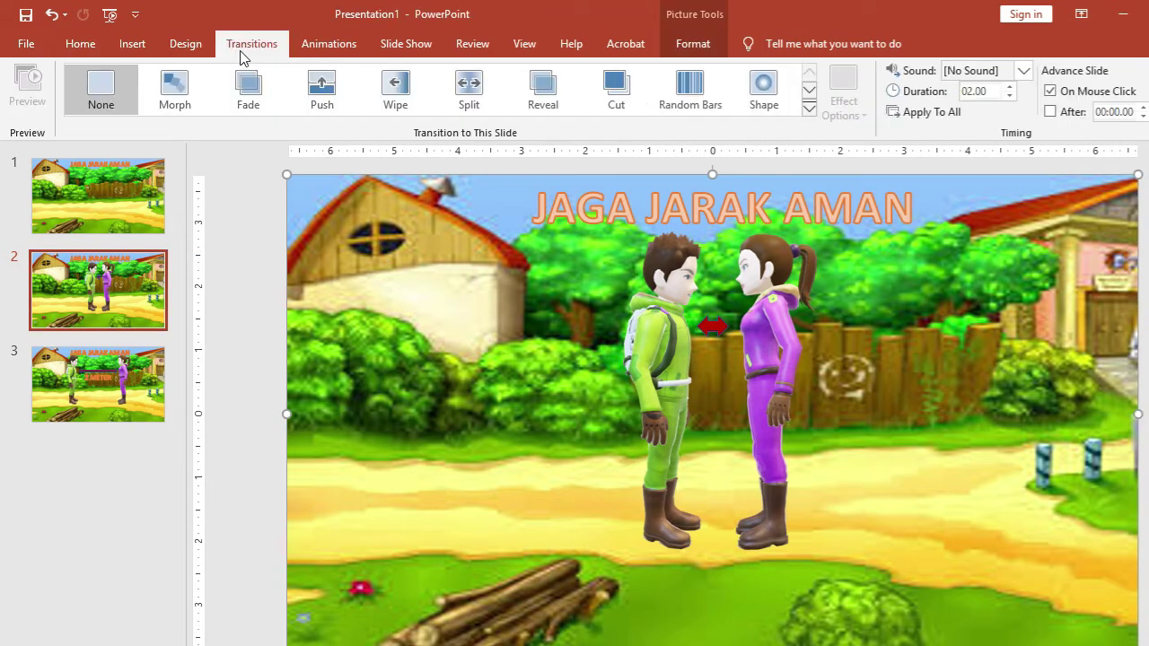
pyautogui.click(175, 90)
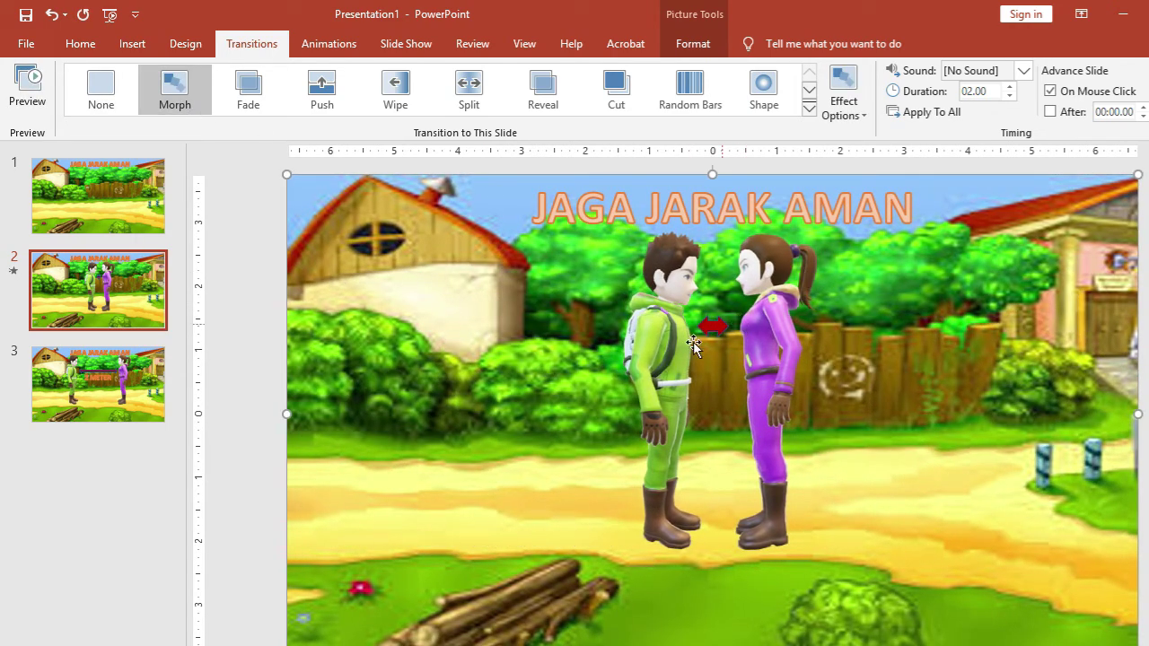
pyautogui.click(121, 381)
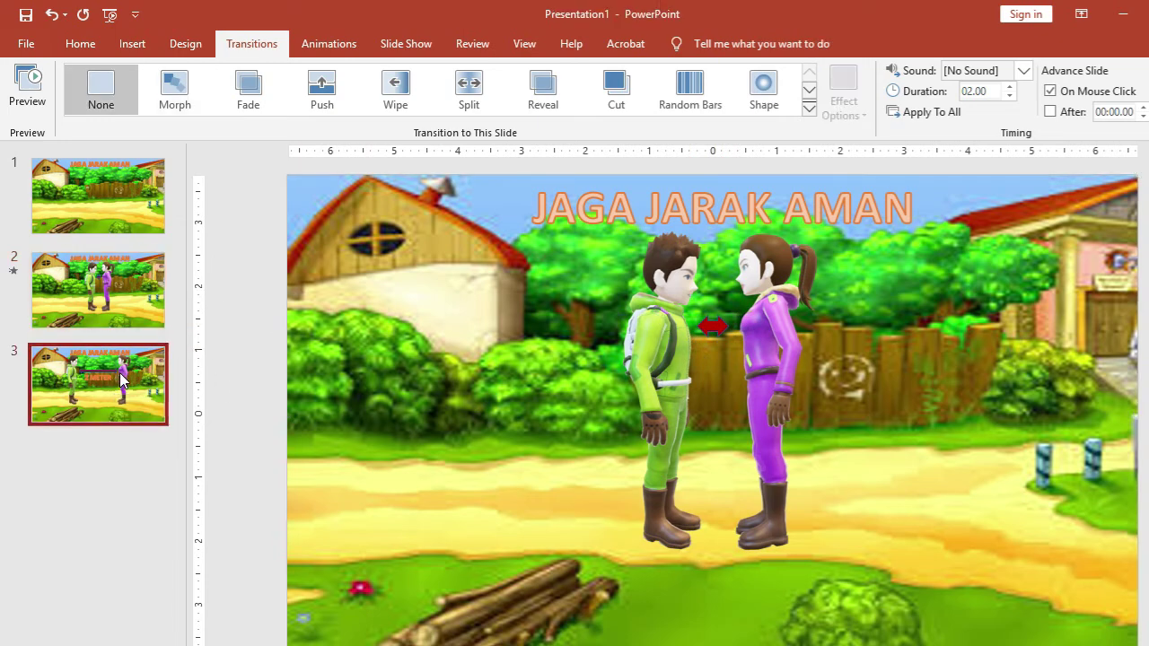
pyautogui.click(173, 89)
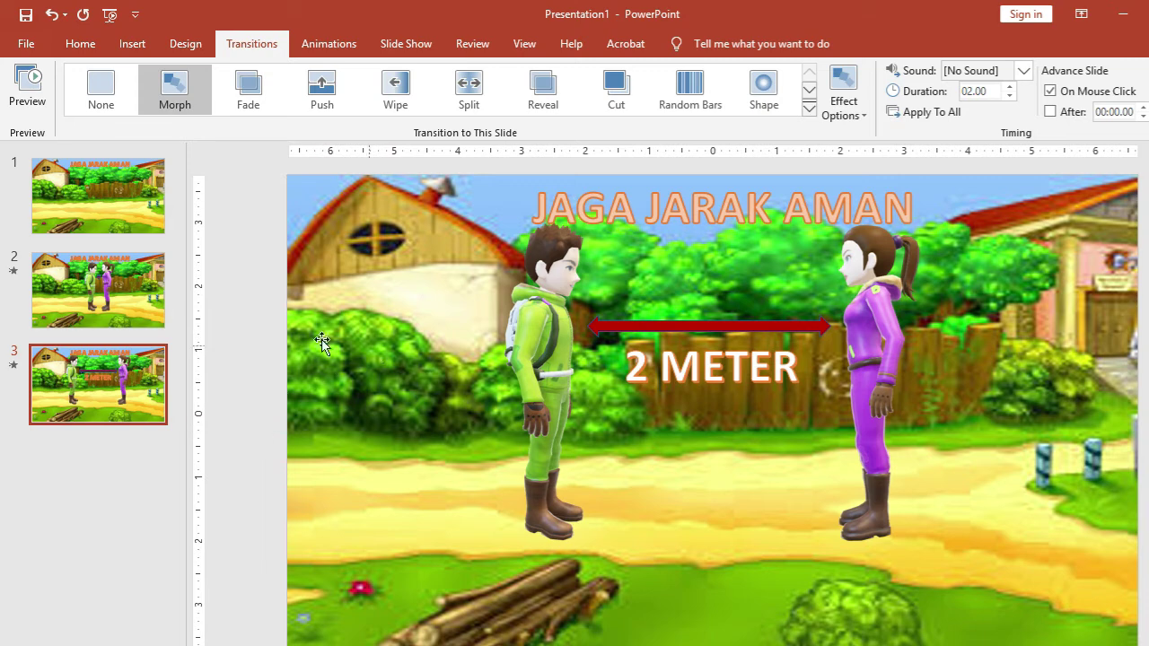
# Play the slide show from slide 1 through to the end to check the avatars' morph movement.
pyautogui.click(103, 188)
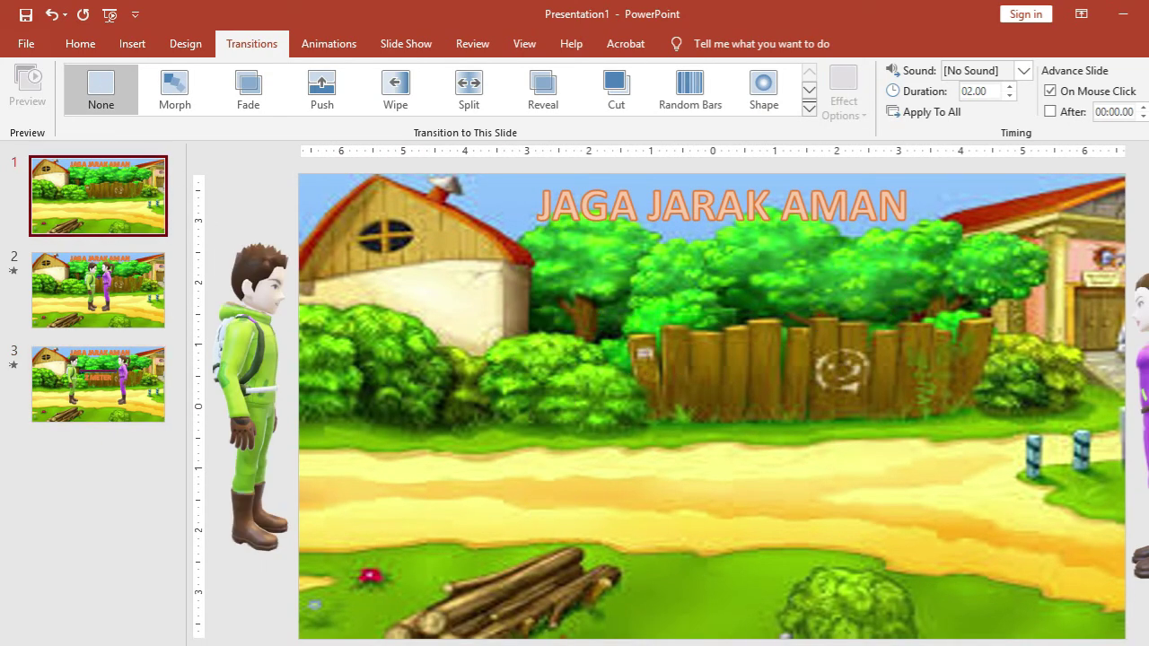
pyautogui.press('F5')
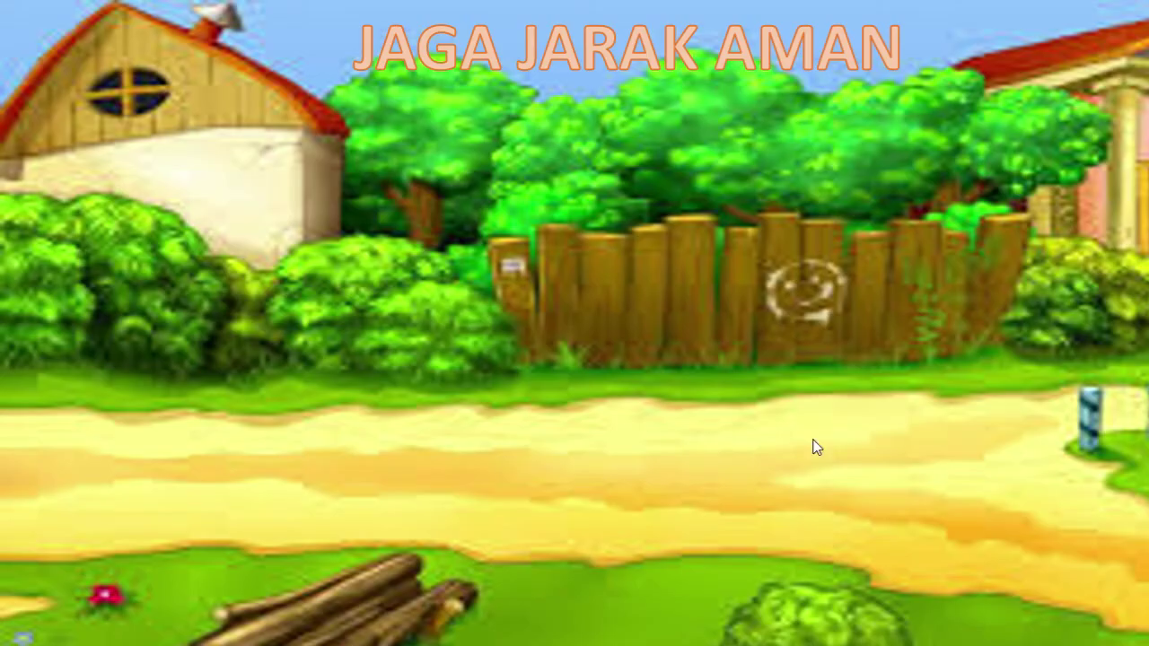
pyautogui.click(691, 348)
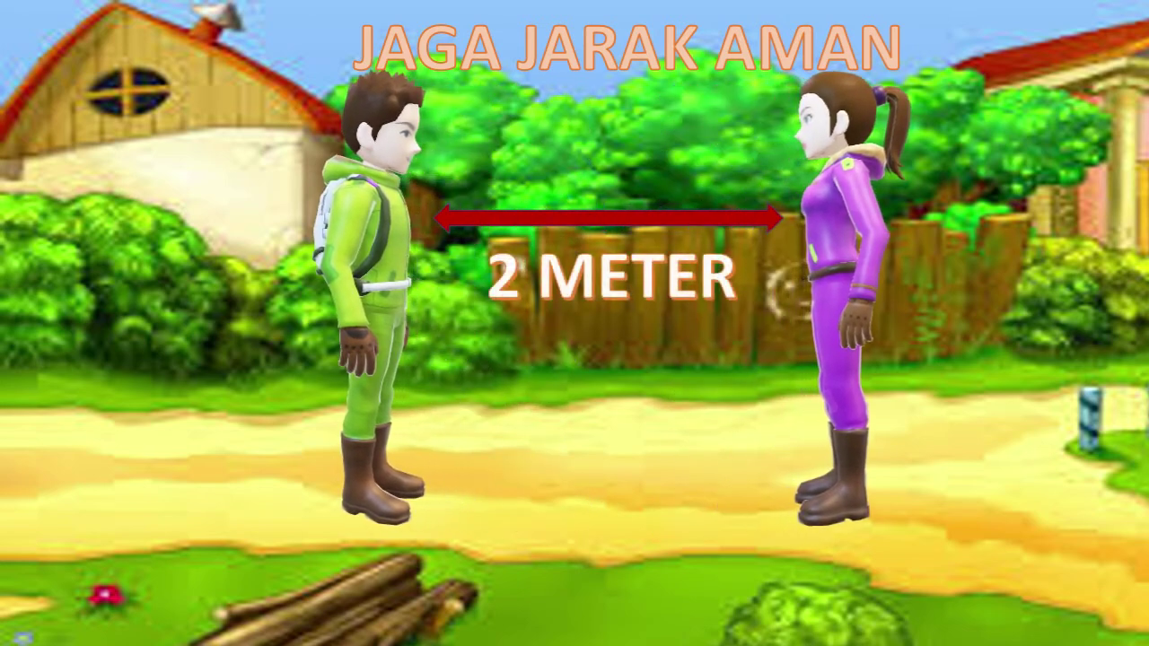
pyautogui.click(1022, 554)
pyautogui.click(1022, 554)
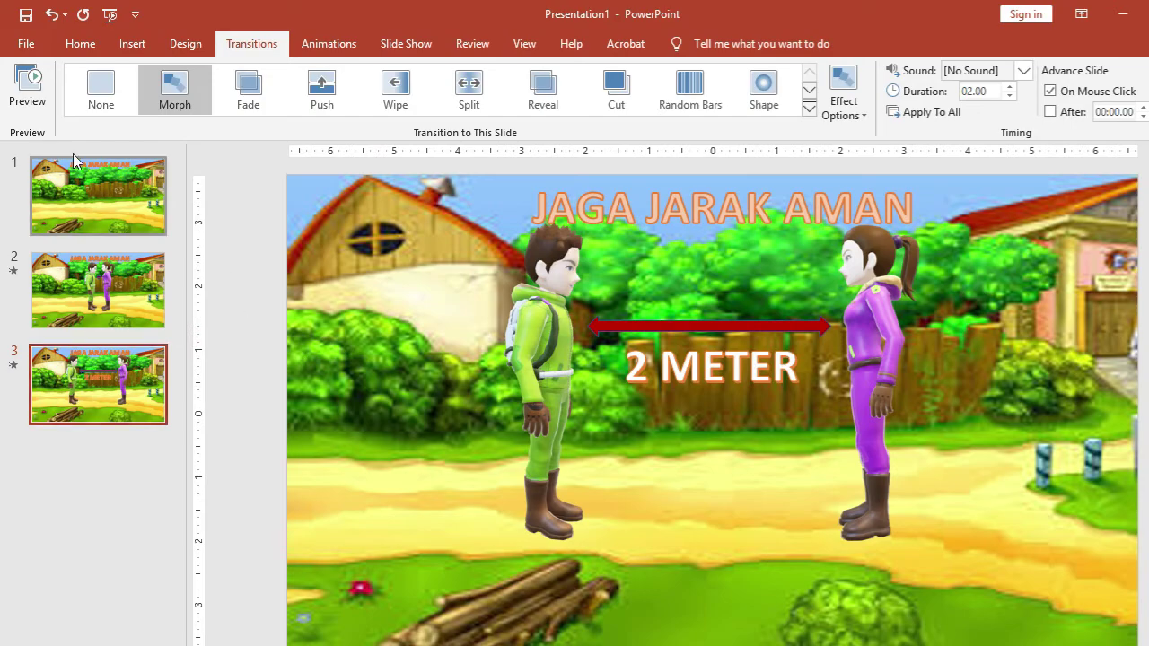
# Start exporting the presentation as a Full HD (1080p) video with 5 seconds spent on each slide.
pyautogui.click(27, 44)
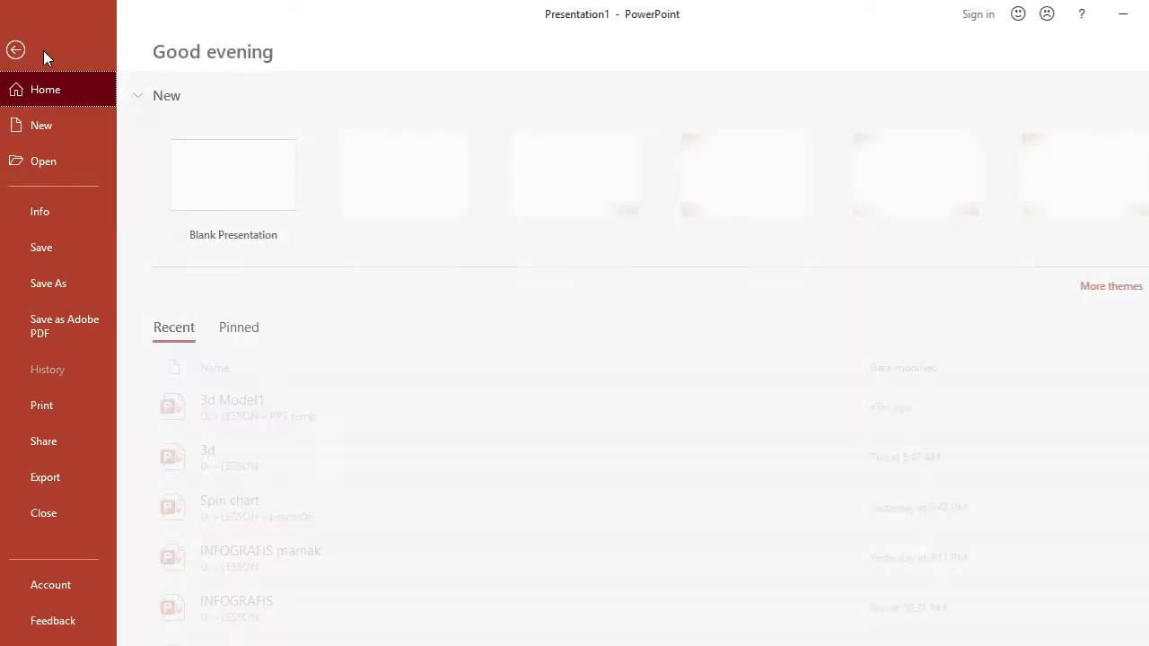
pyautogui.click(80, 481)
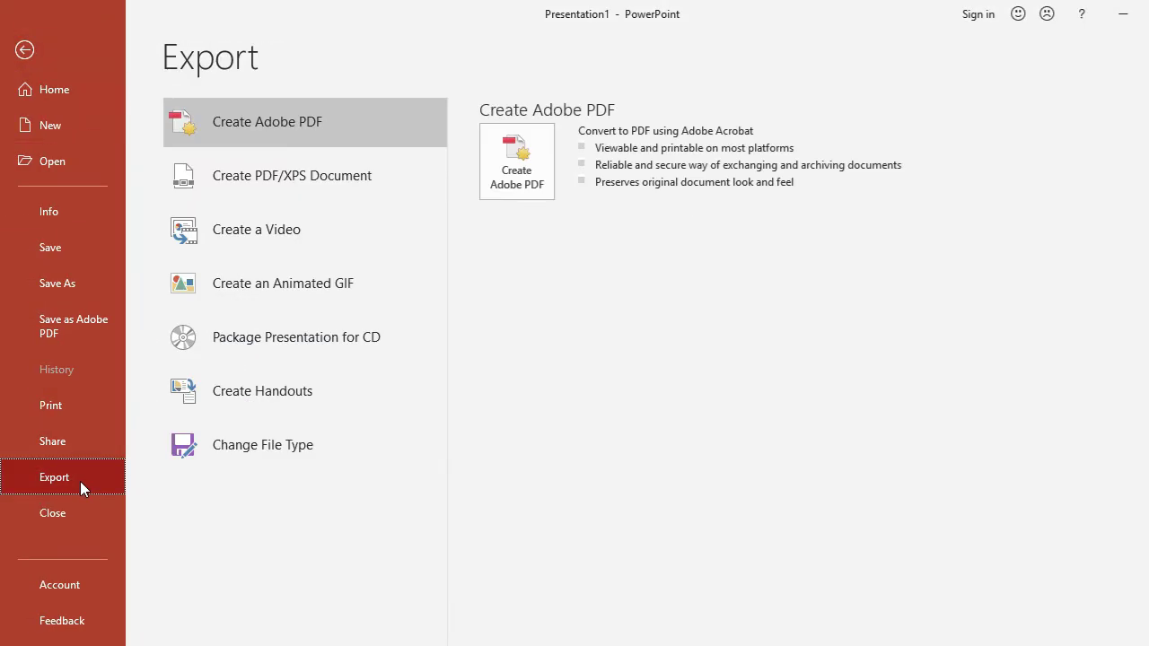
pyautogui.click(289, 240)
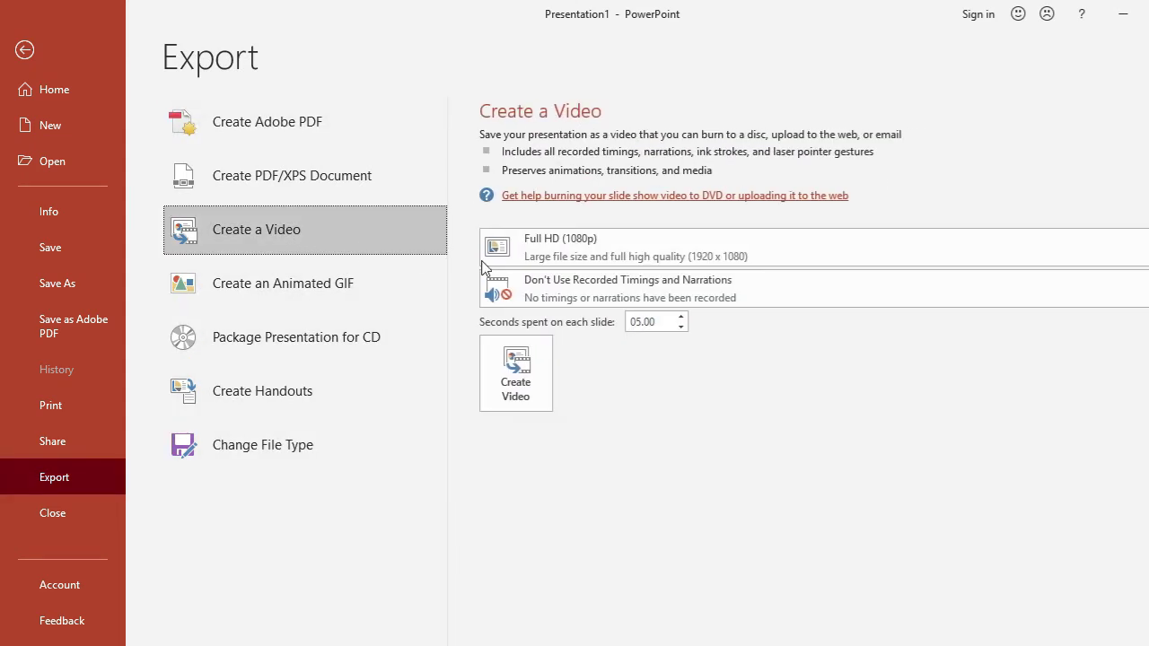
pyautogui.click(517, 371)
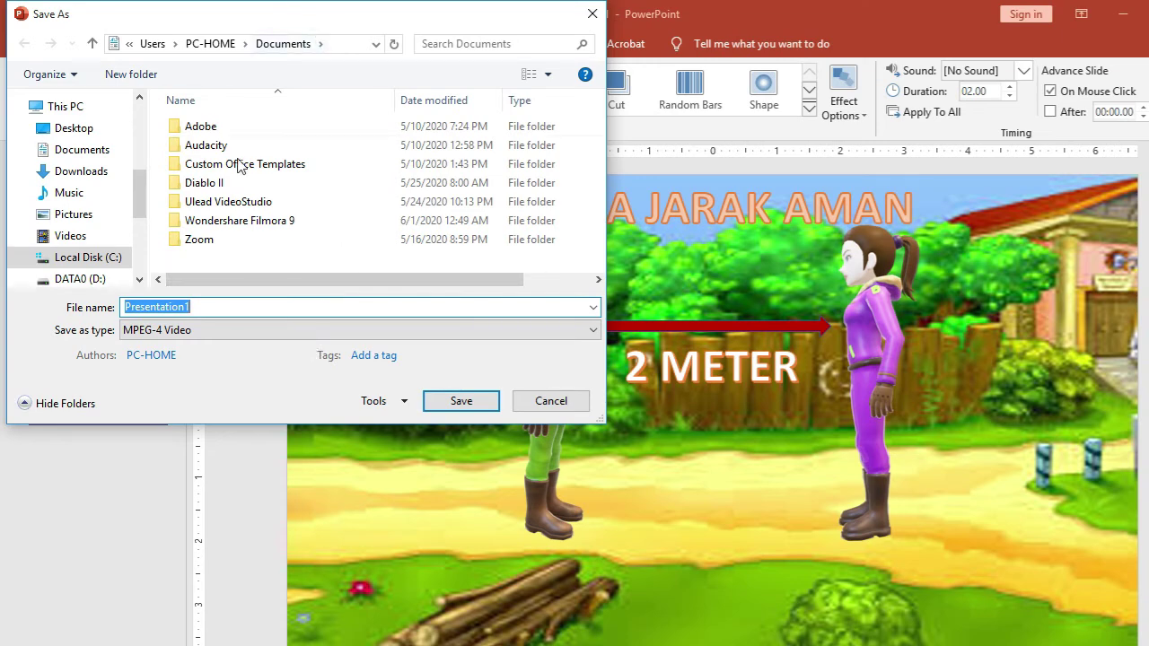
# Save the MPEG-4 video in the Videos folder as "Jaga Jarak Aman", replacing the existing file.
pyautogui.click(78, 237)
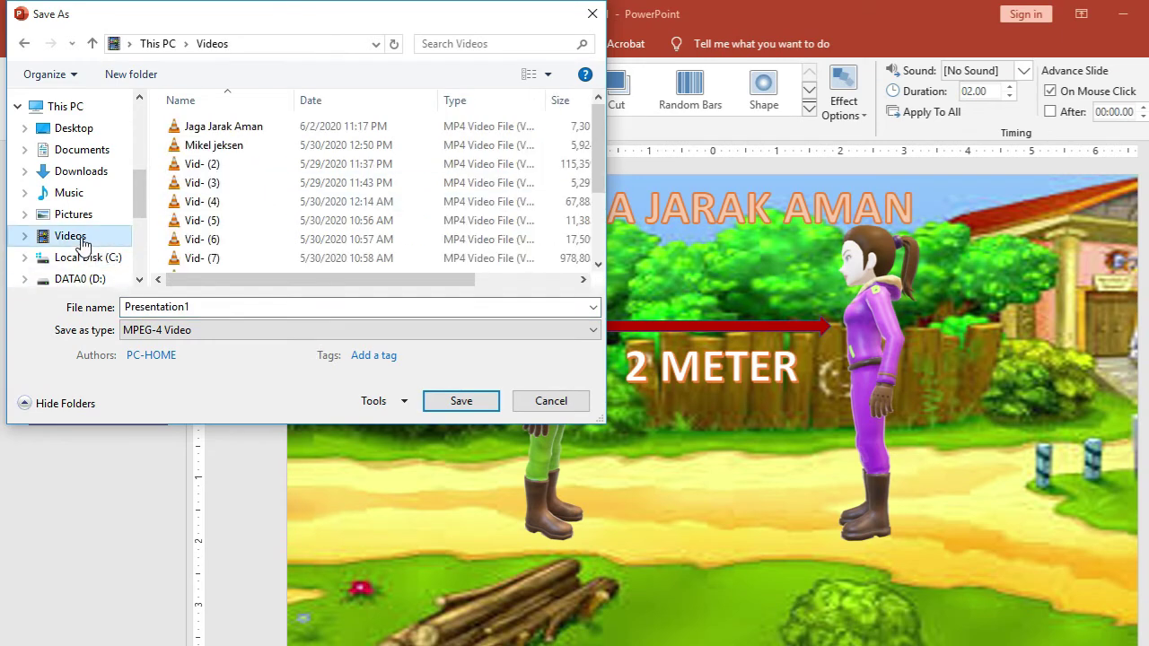
pyautogui.doubleClick(220, 308)
pyautogui.write('A')
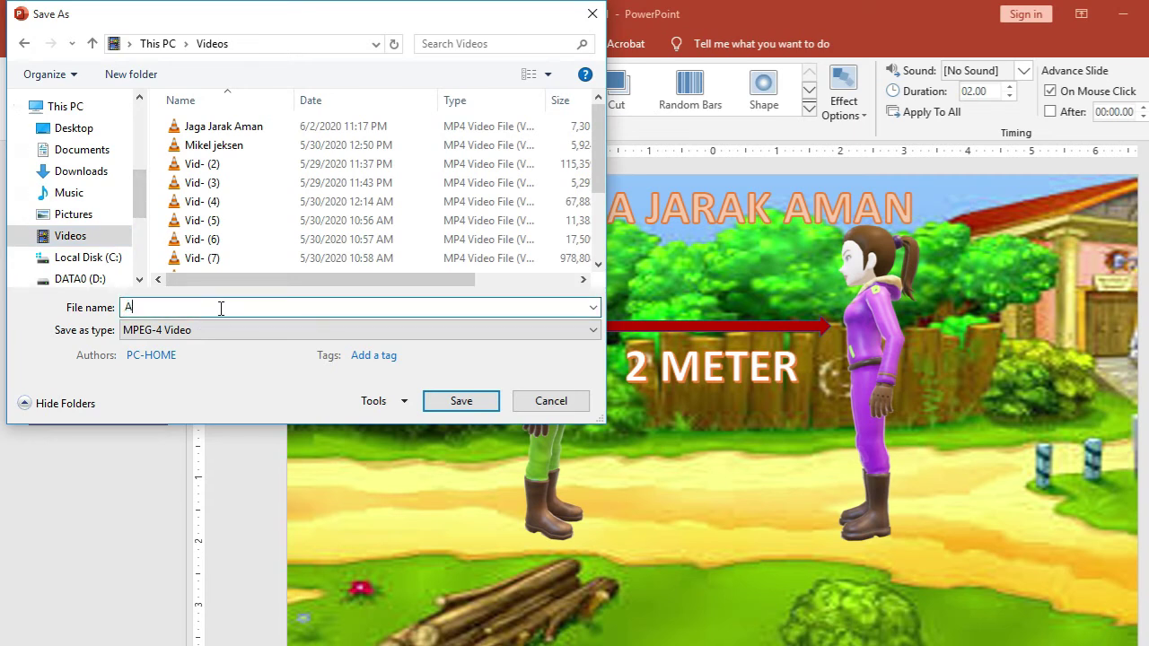
pyautogui.write('ja')
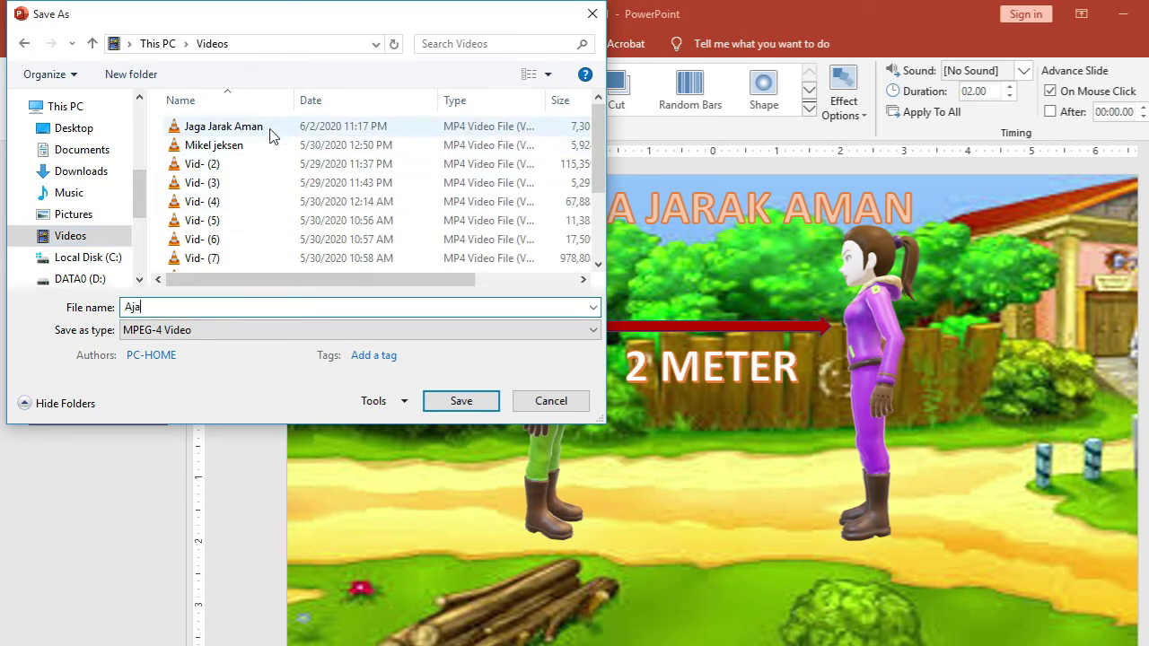
pyautogui.click(271, 132)
pyautogui.click(471, 400)
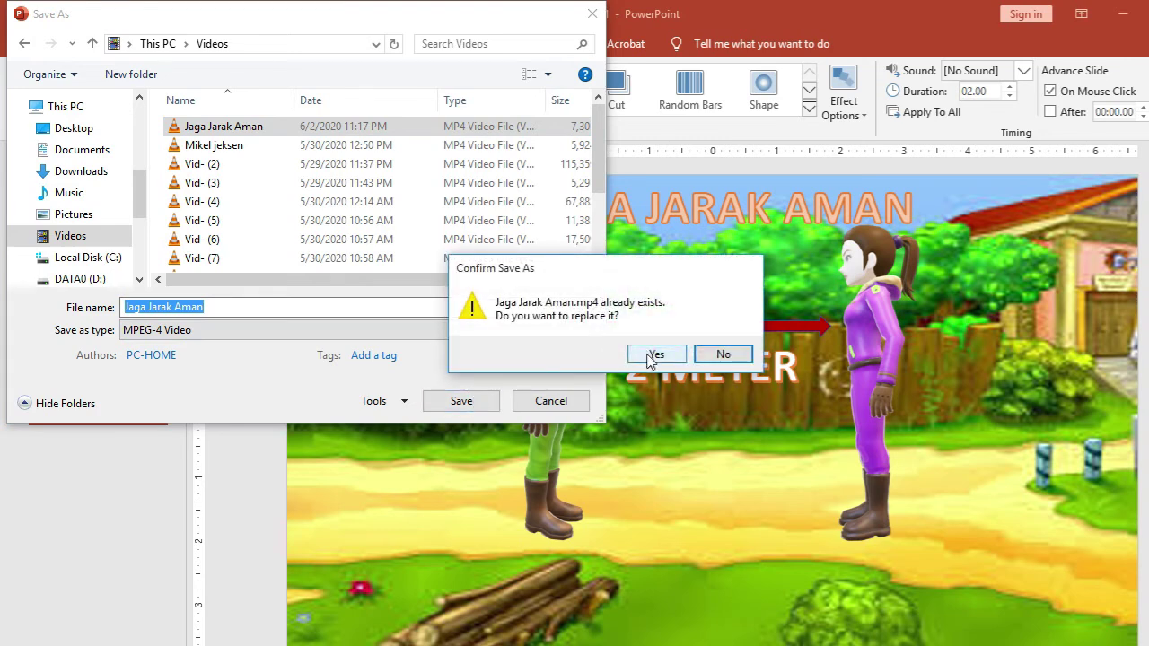
pyautogui.click(653, 355)
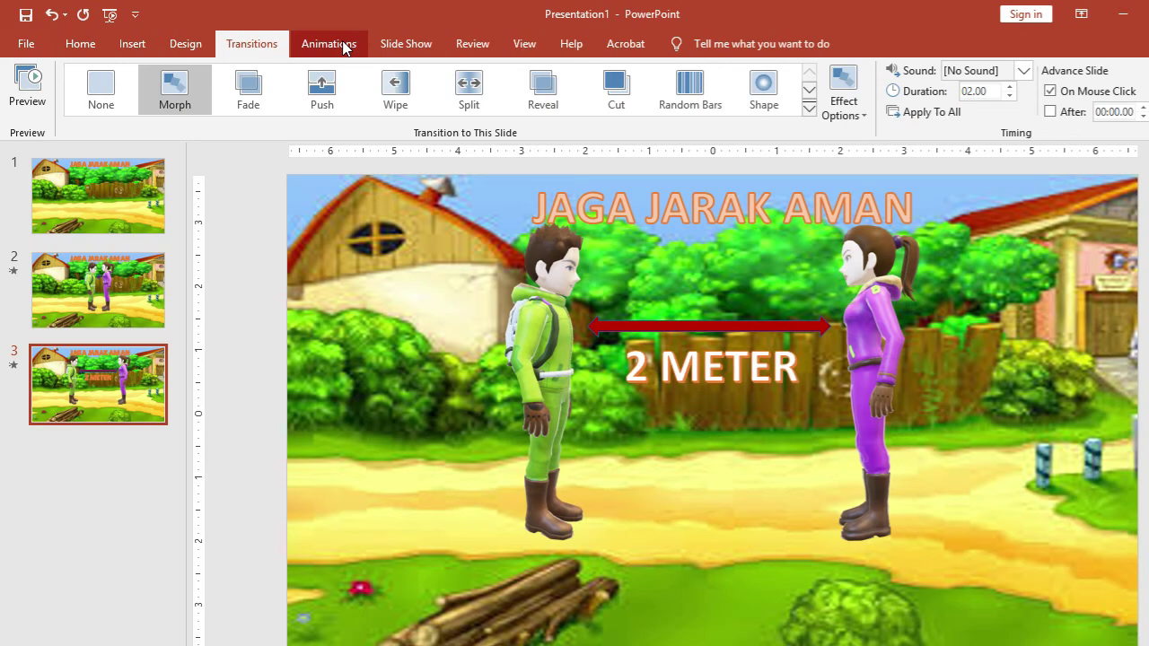
pyautogui.click(132, 44)
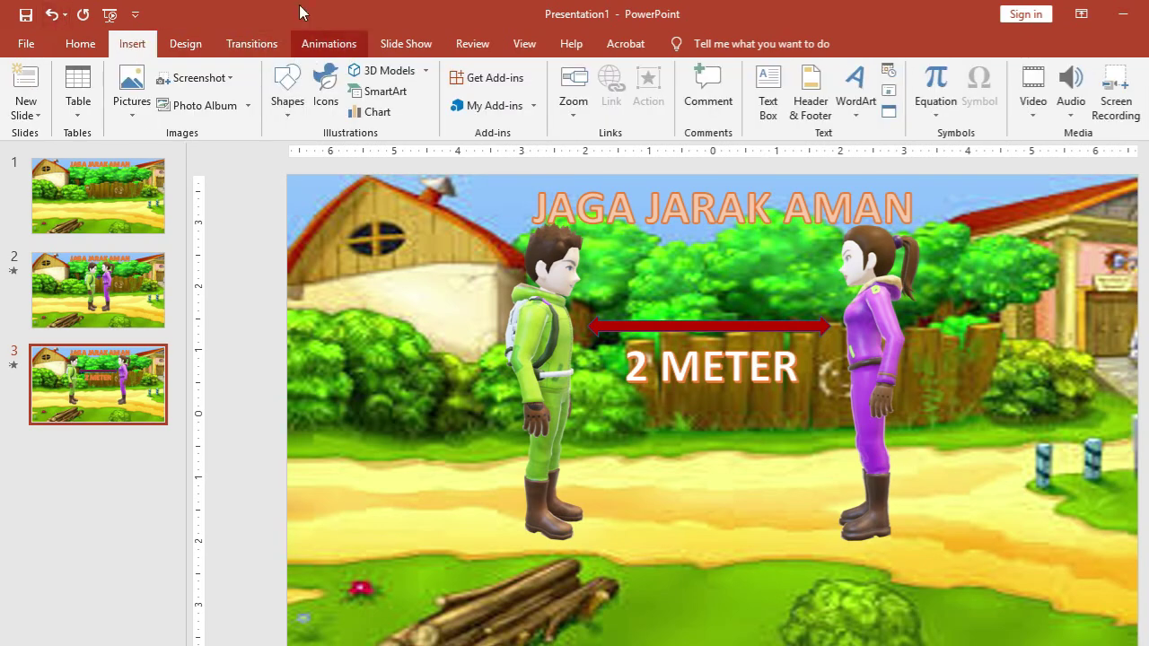
pyautogui.click(259, 47)
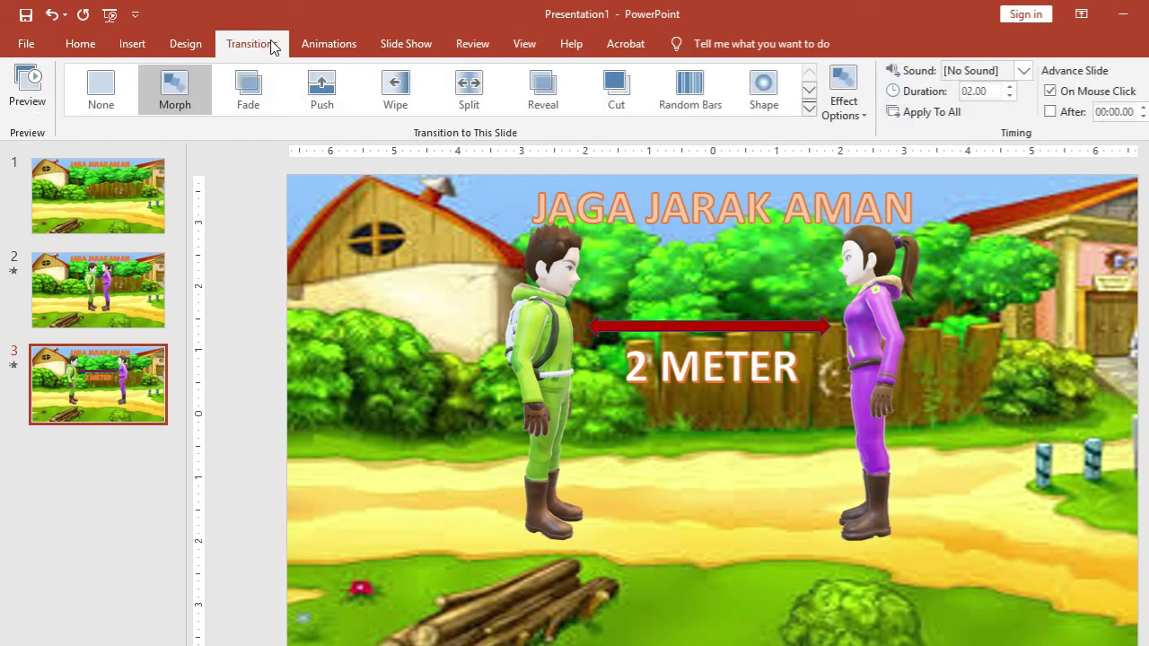
pyautogui.click(331, 47)
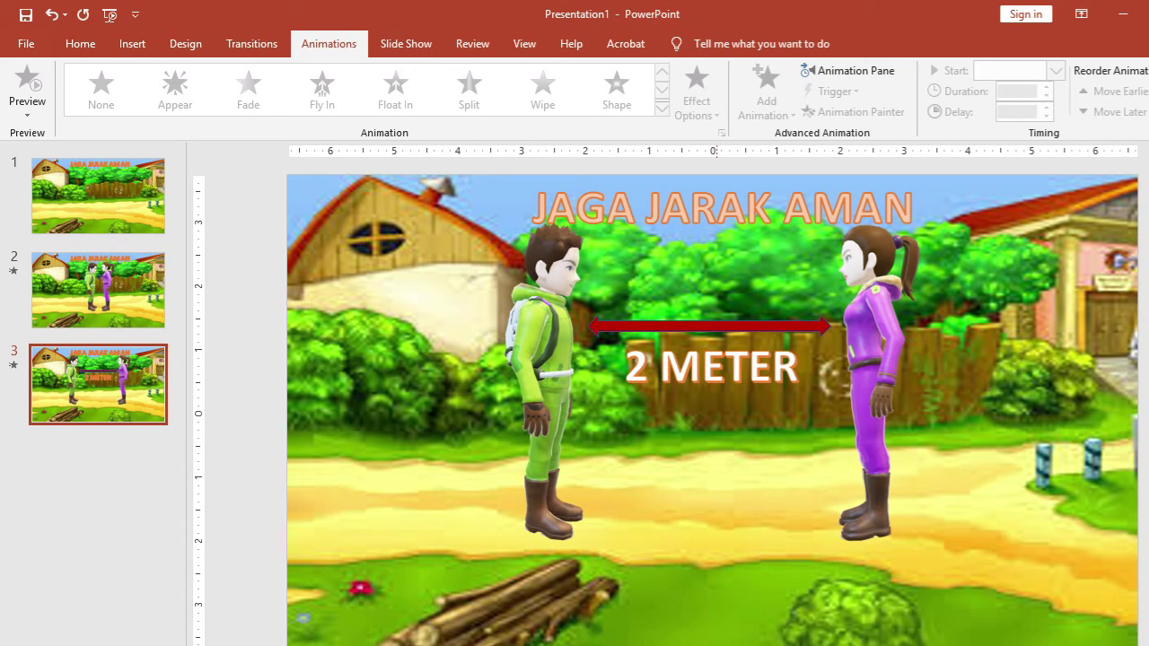
pyautogui.click(188, 47)
pyautogui.click(134, 45)
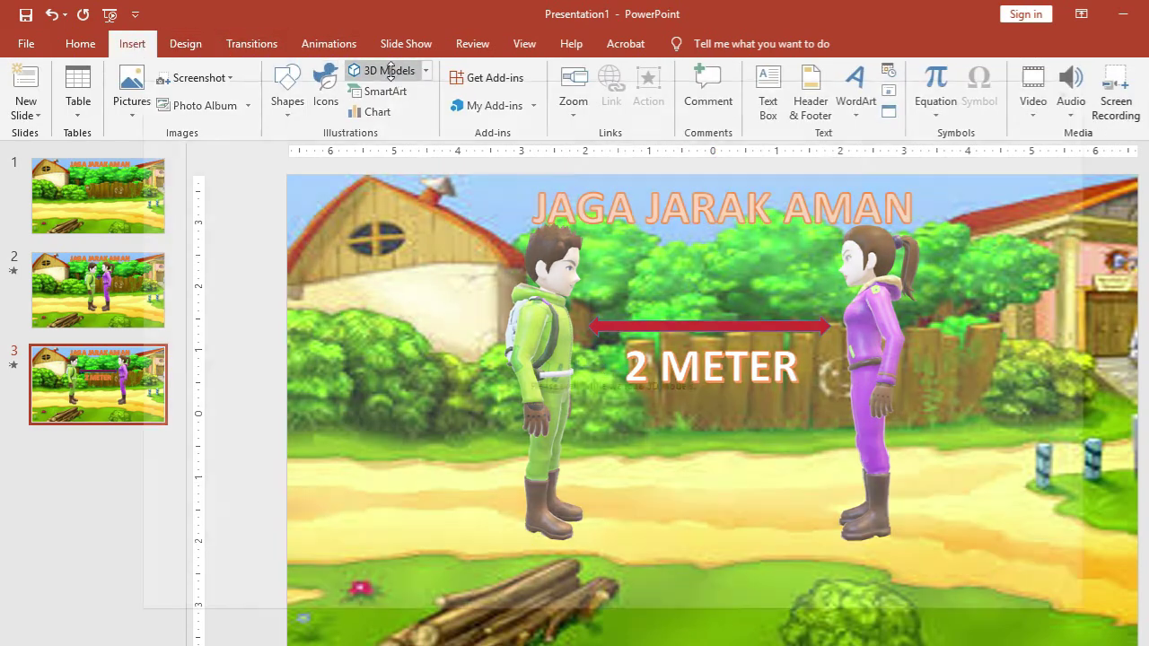
# Browse the Emoji category of the online 3D models to its end, and close the library without inserting a model.
pyautogui.click(382, 71)
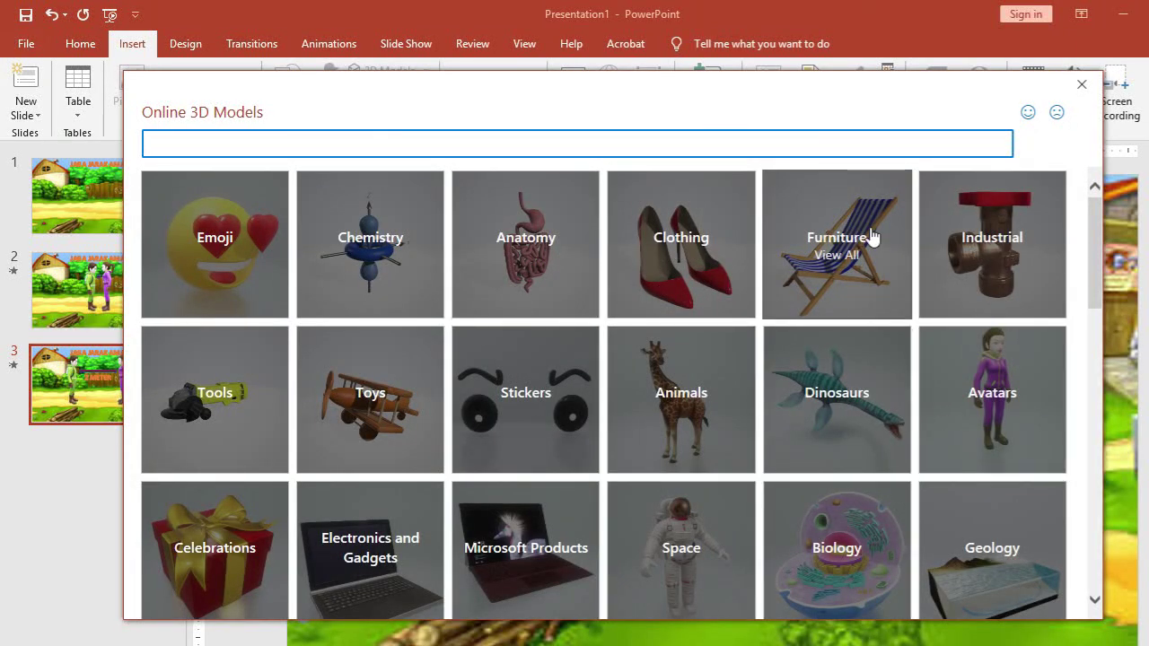
pyautogui.click(236, 251)
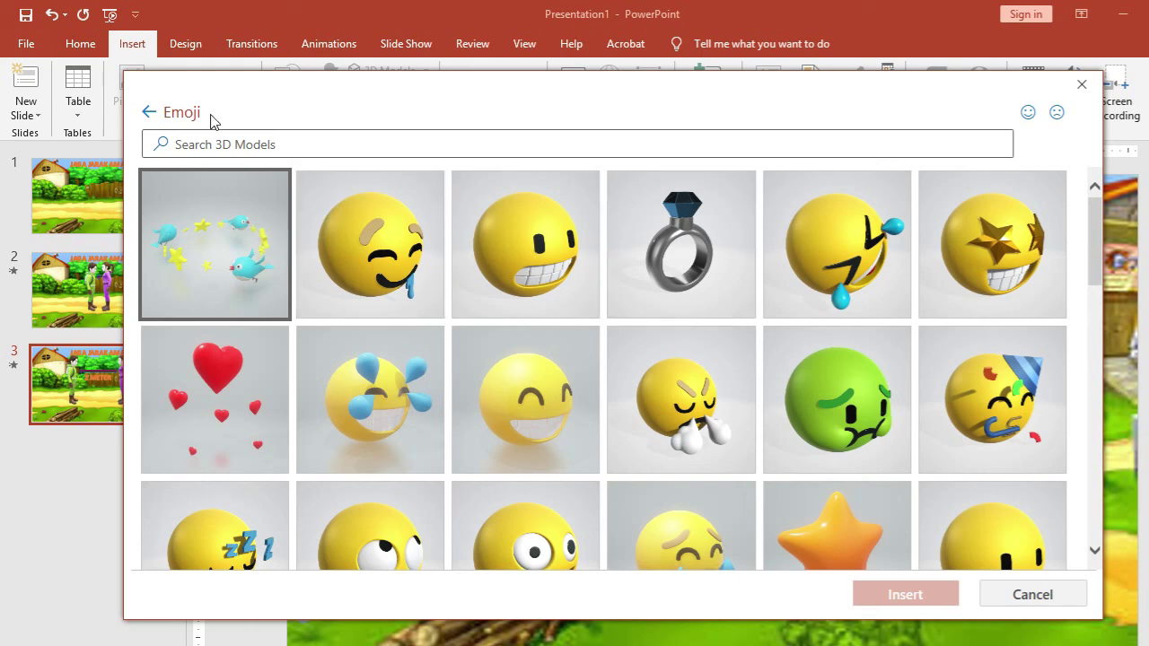
pyautogui.scroll(-10, 619, 356)
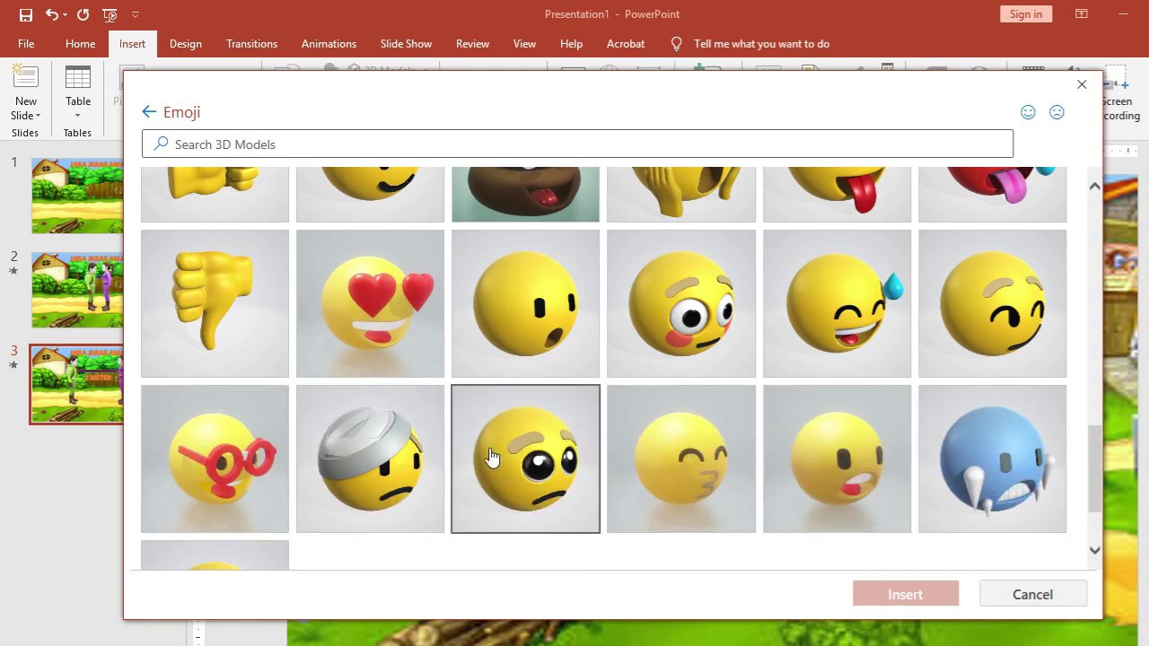
pyautogui.scroll(-3, 731, 441)
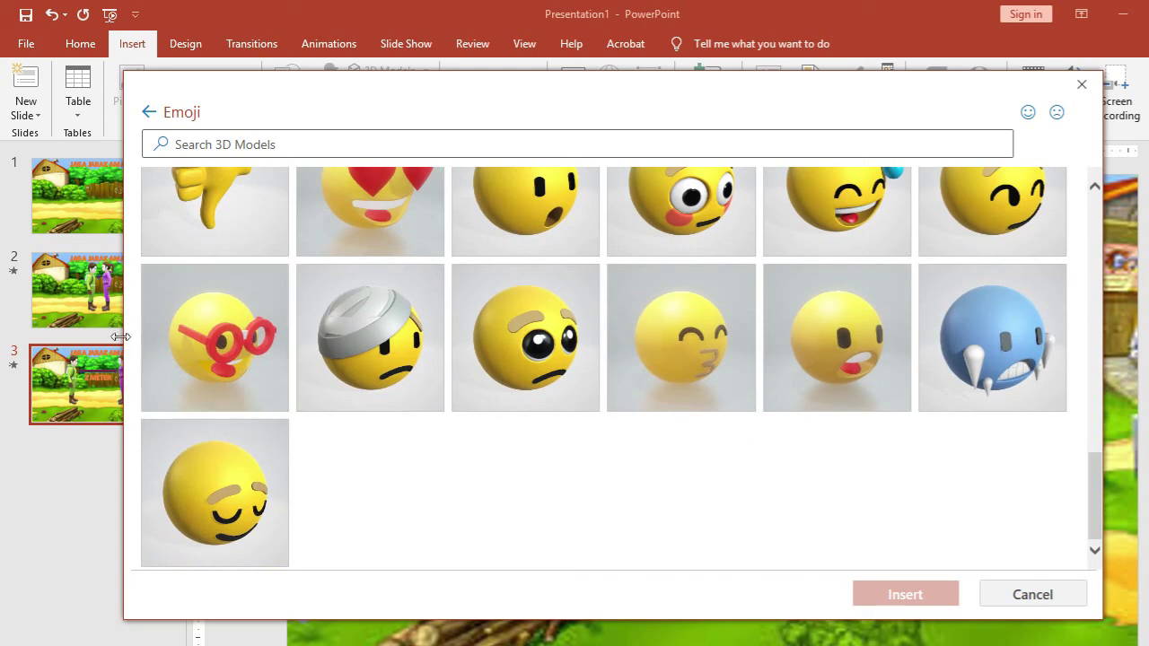
pyautogui.click(147, 113)
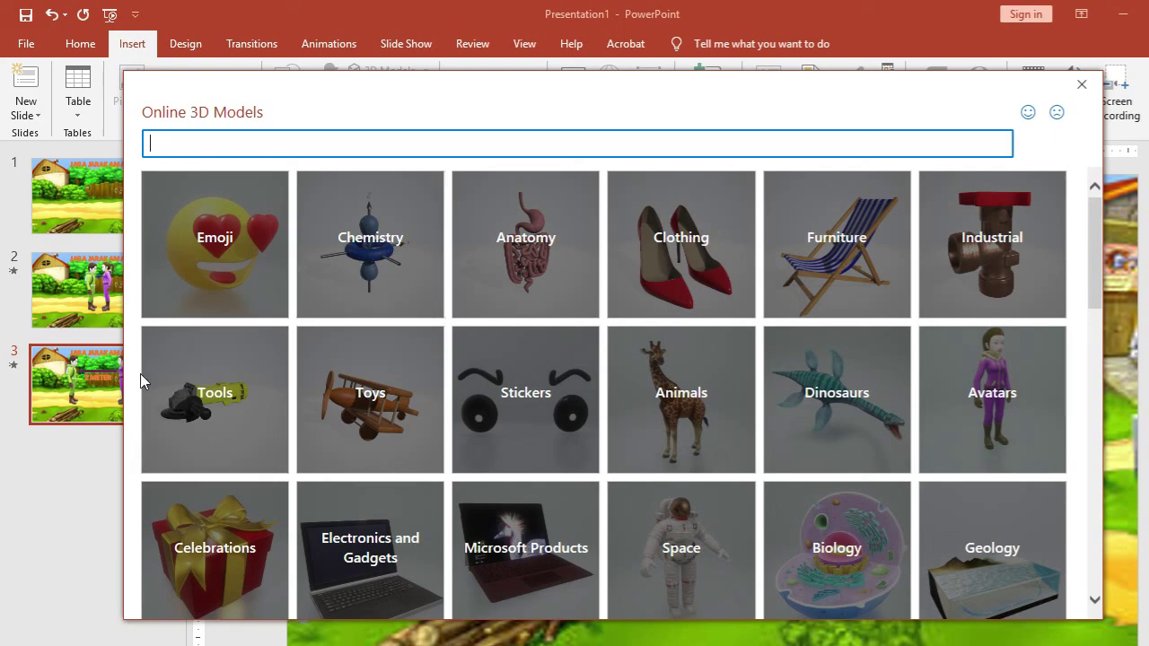
pyautogui.click(1080, 86)
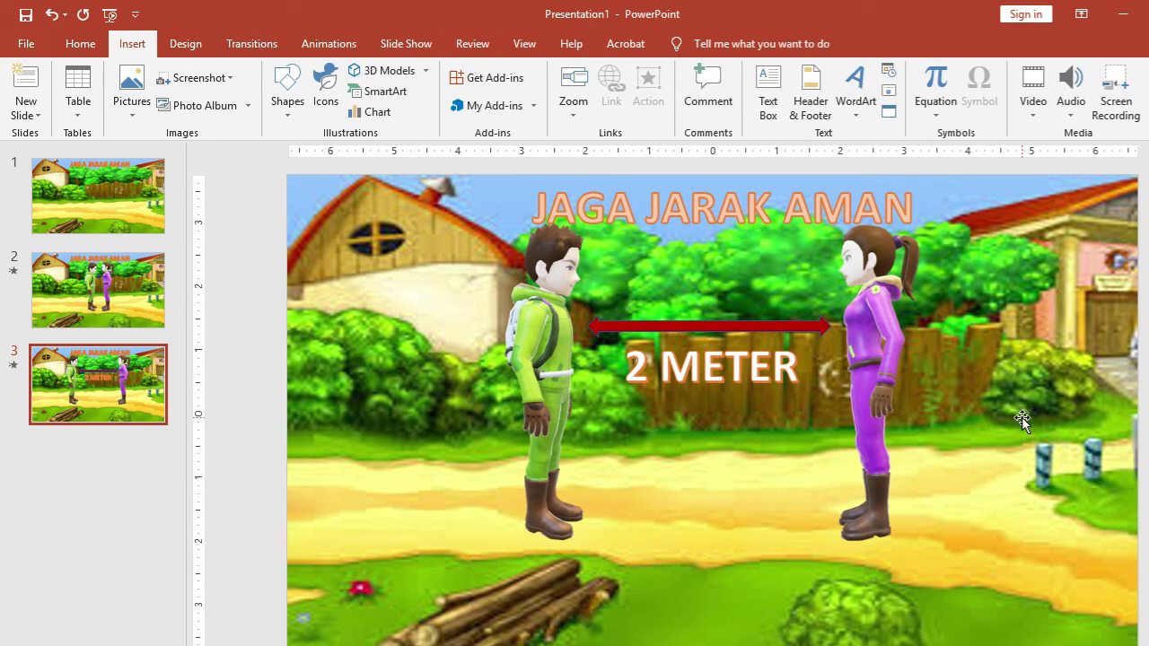